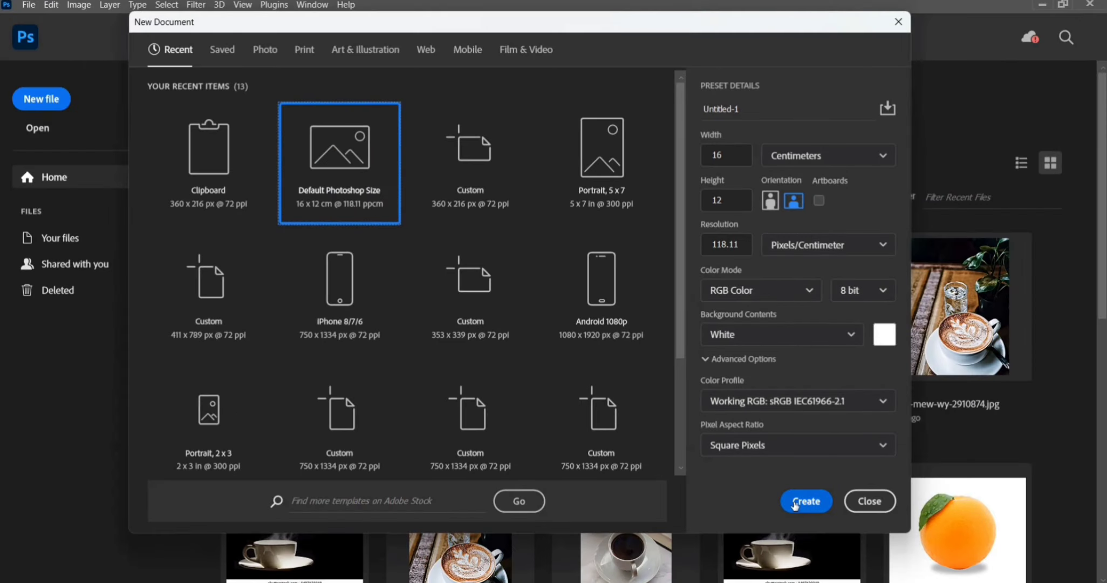
# Step: Create a new blank Untitled-1 canvas
pyautogui.click(795, 502)
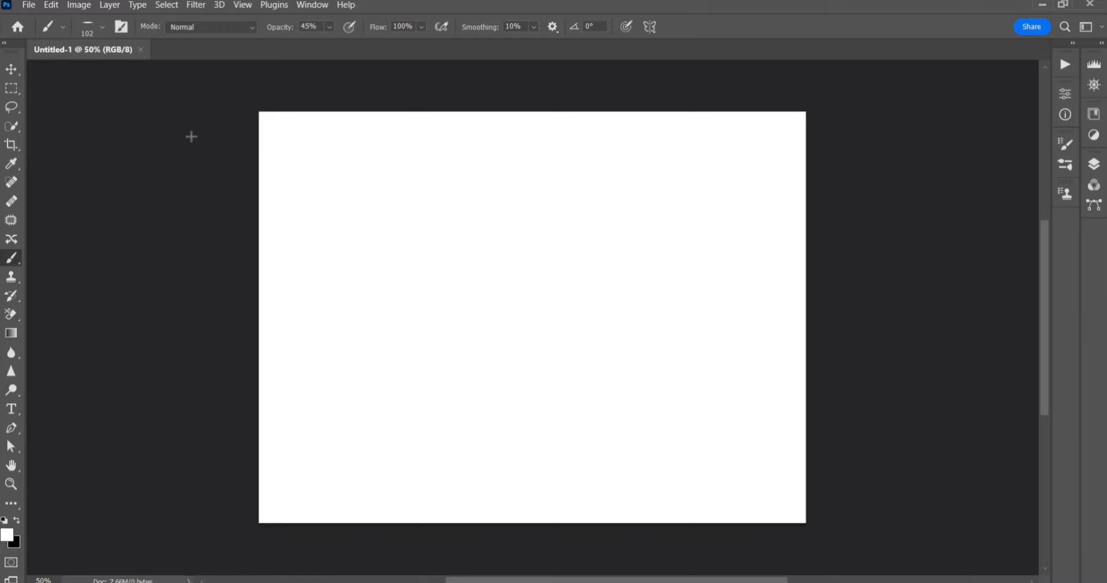
pyautogui.press('c')
pyautogui.click(31, 5)
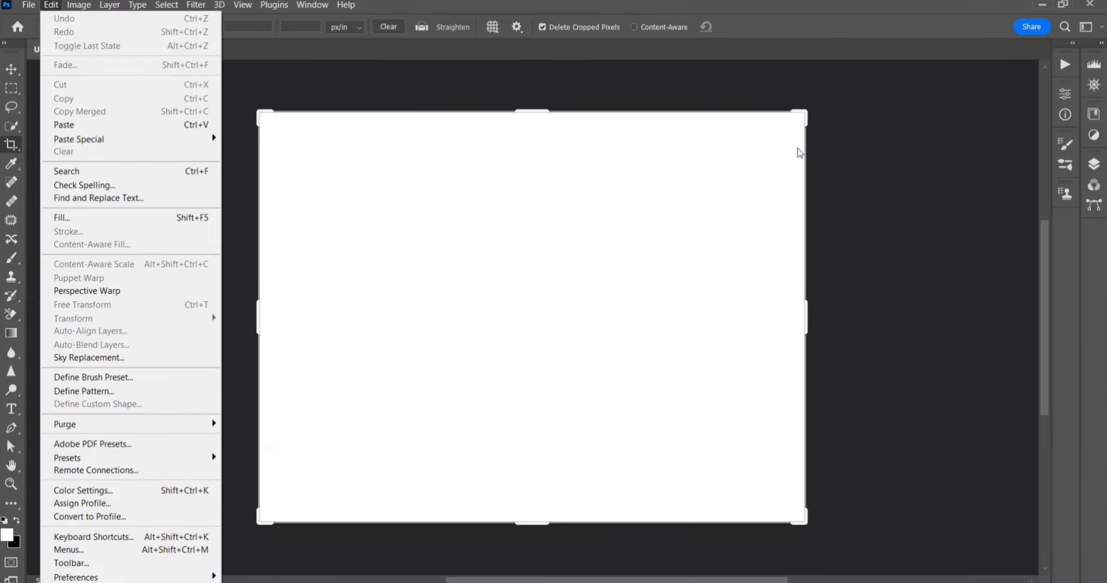
pyautogui.click(1093, 163)
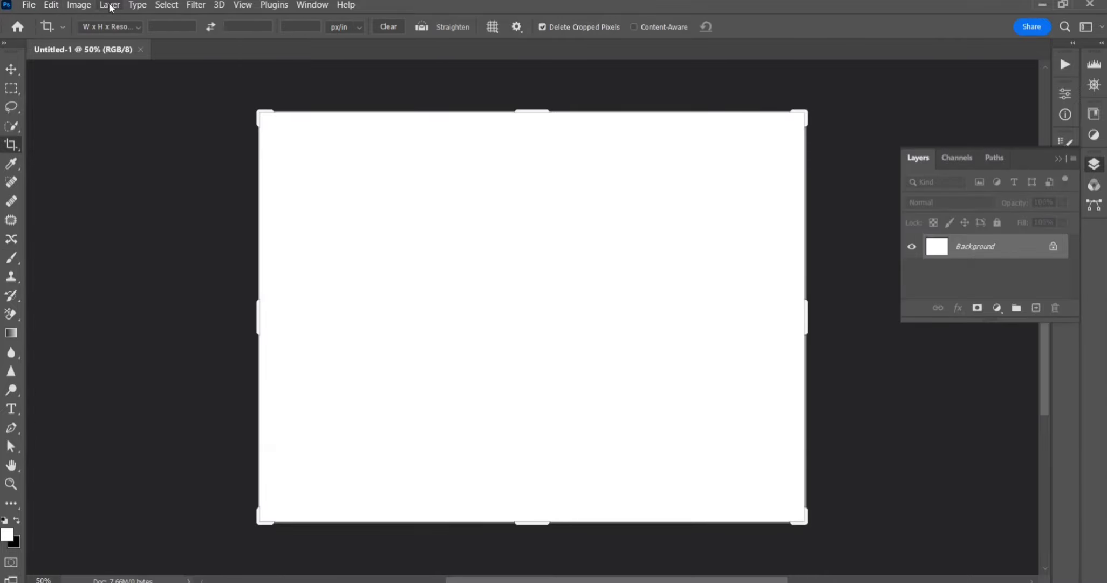
# Step: Open planet-earth-png-8 from the safe tree folder as its own document
pyautogui.click(28, 5)
pyautogui.click(42, 33)
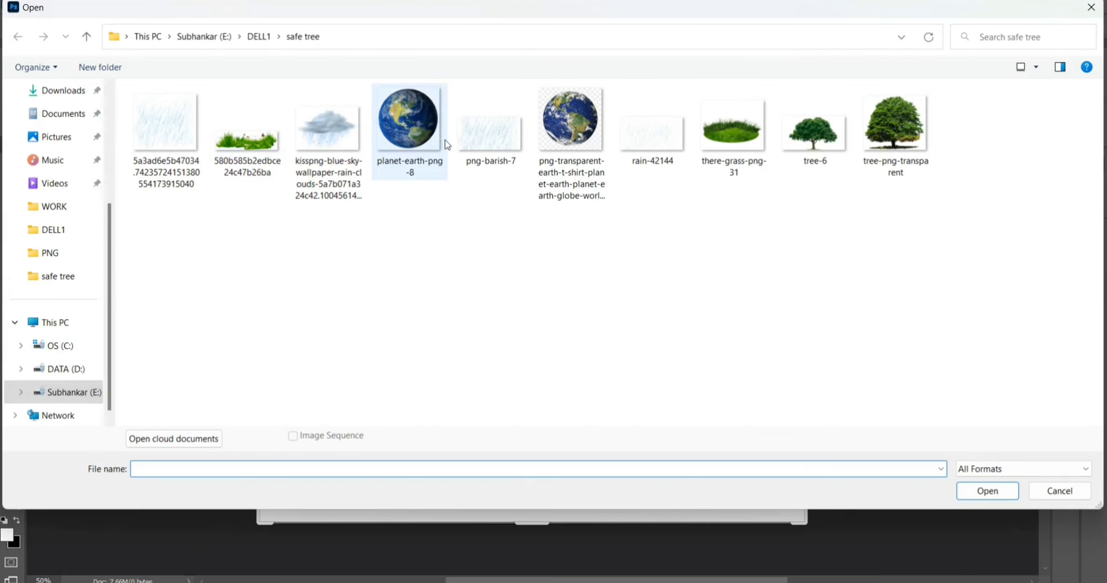
pyautogui.doubleClick(433, 139)
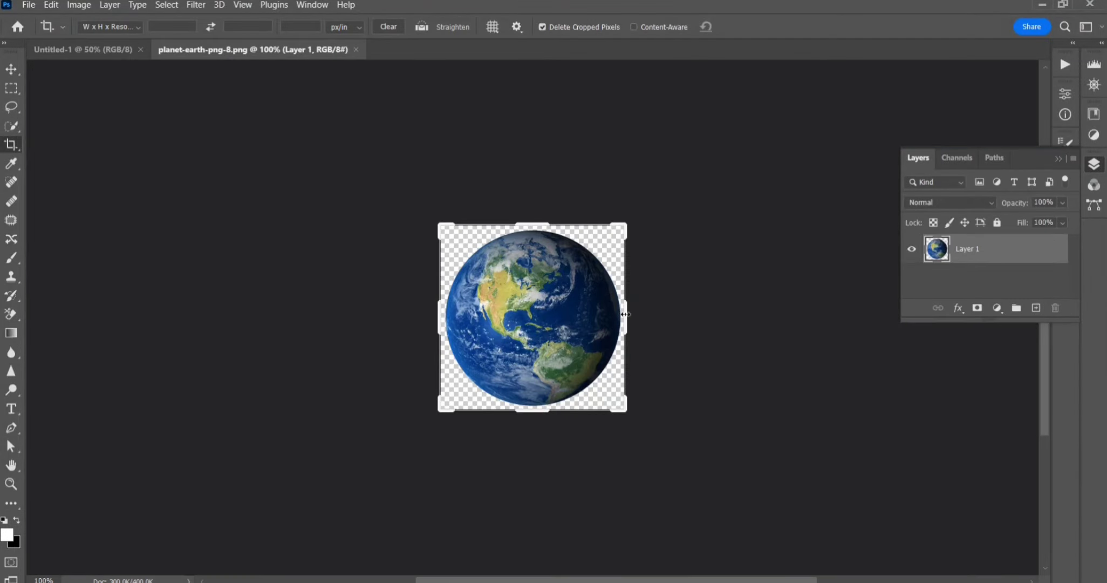
# Step: Extend the crop right, up and far left, shifting the globe toward the centre
pyautogui.moveTo(626, 314); pyautogui.dragTo(761, 333)
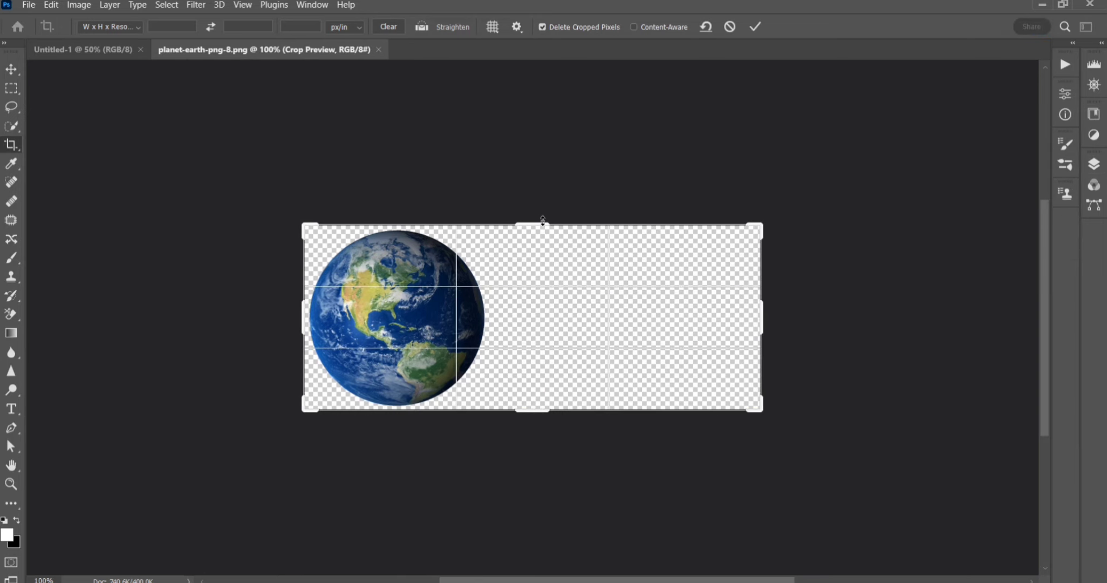
pyautogui.moveTo(532, 225); pyautogui.dragTo(529, 65)
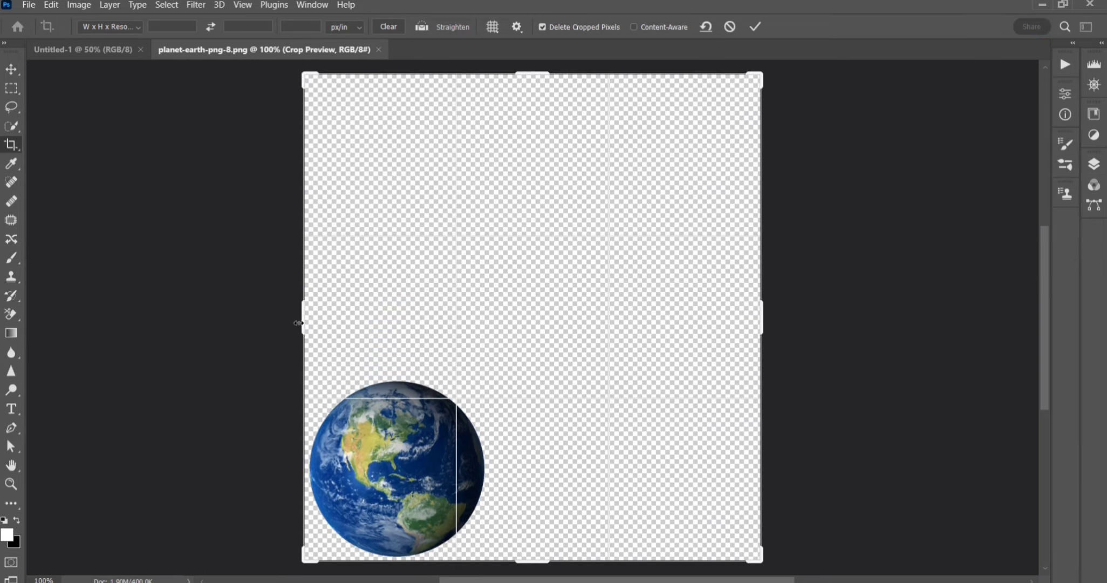
pyautogui.moveTo(298, 324); pyautogui.dragTo(26, 308)
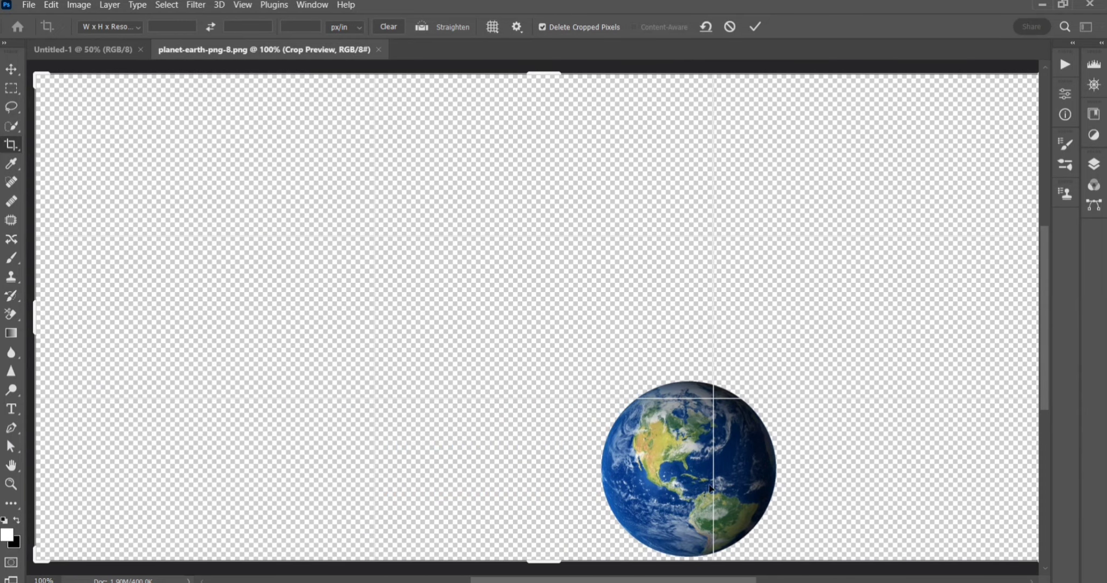
pyautogui.moveTo(769, 464)
pyautogui.mouseDown()
pyautogui.moveTo(644, 285)
pyautogui.moveTo(647, 425)
pyautogui.mouseUp()
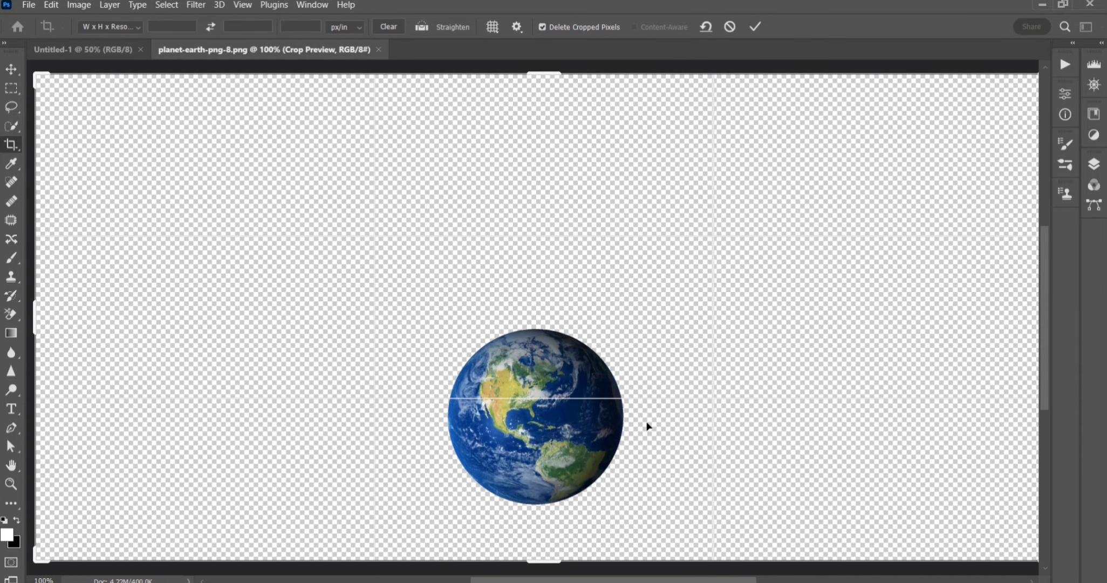
pyautogui.click(1093, 165)
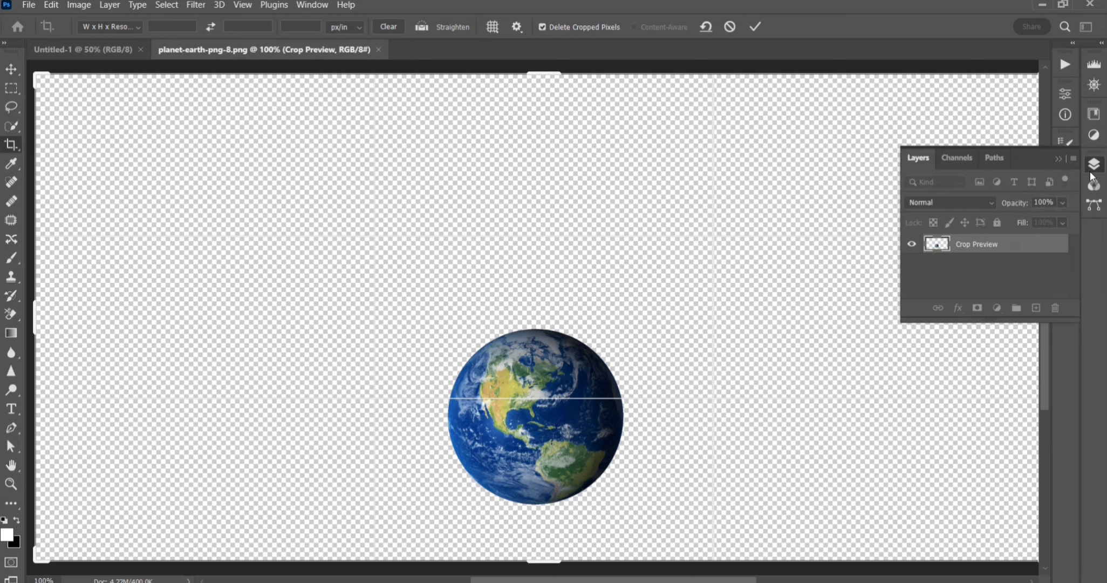
# Step: Apply the enlarged crop and add a Gradient fill layer
pyautogui.press('Return')
pyautogui.click(996, 308)
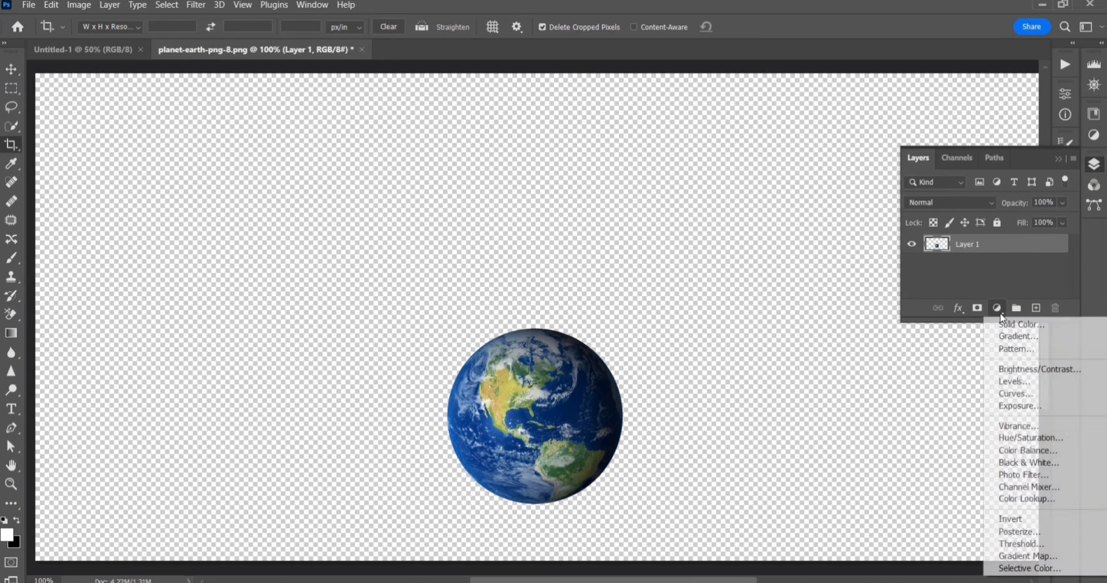
pyautogui.click(1006, 336)
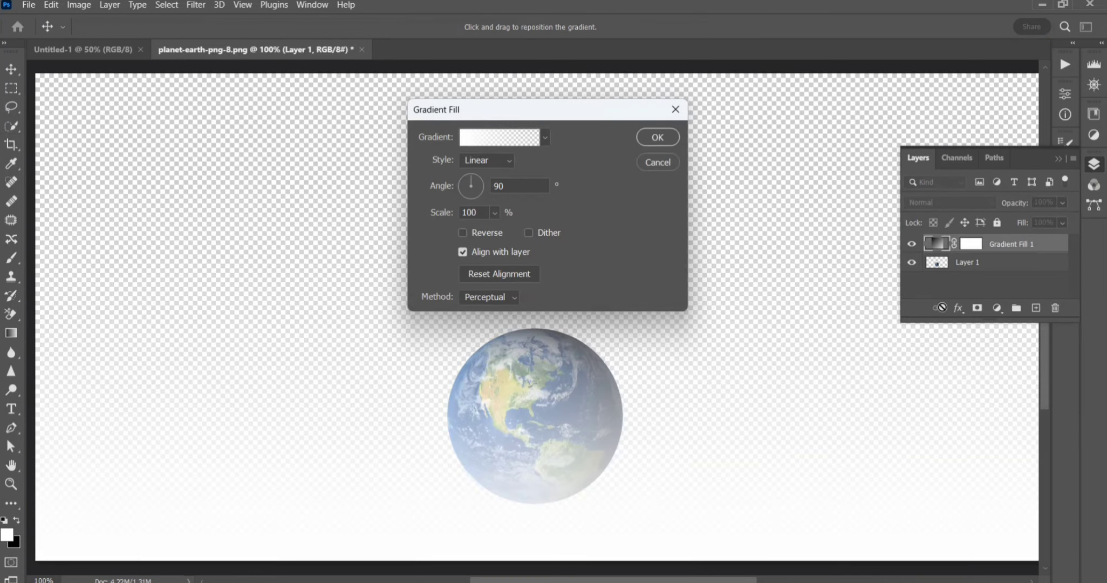
# Step: Make the gradient solid white by setting the right opacity stop to 100
pyautogui.click(530, 142)
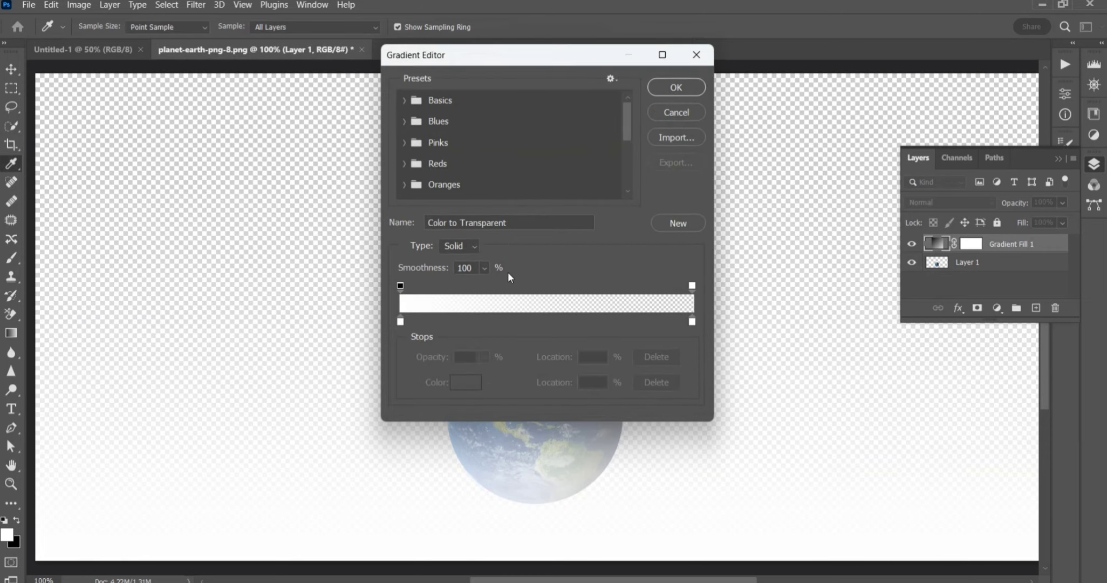
pyautogui.click(692, 287)
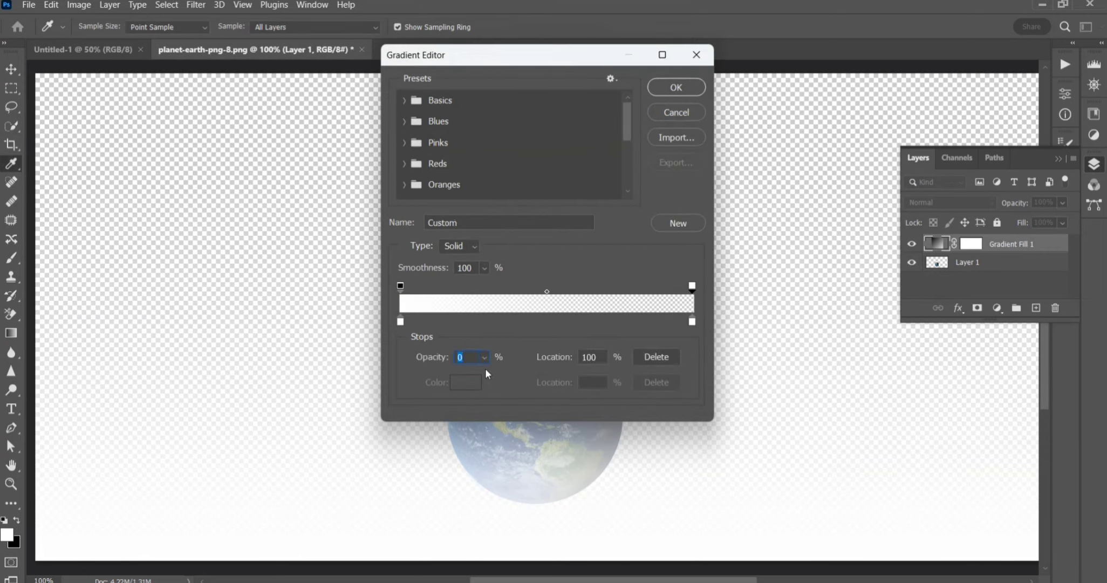
pyautogui.click(483, 357)
pyautogui.moveTo(485, 376); pyautogui.dragTo(565, 375)
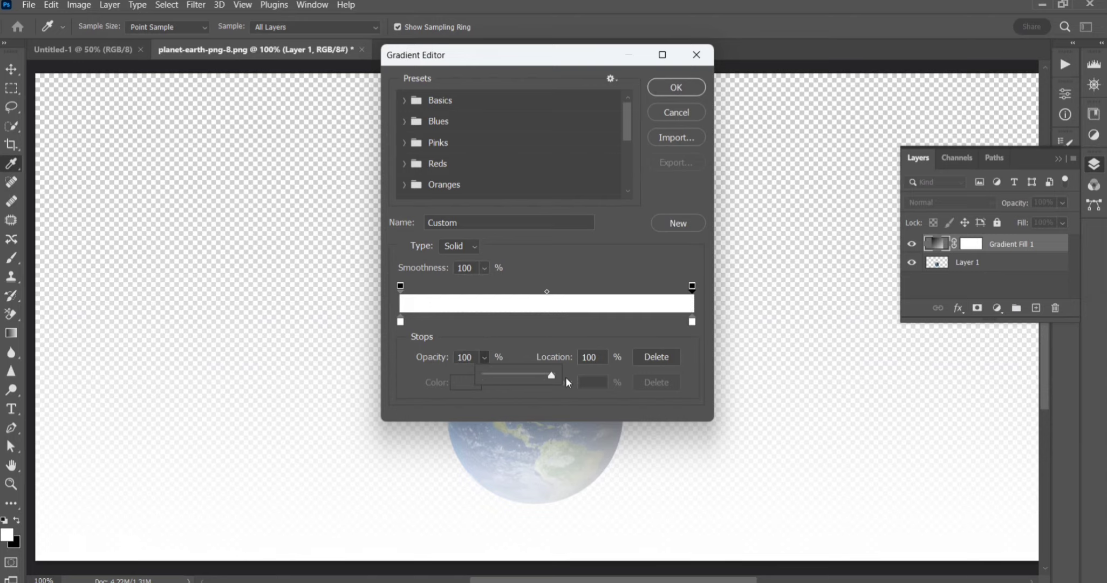
pyautogui.click(683, 87)
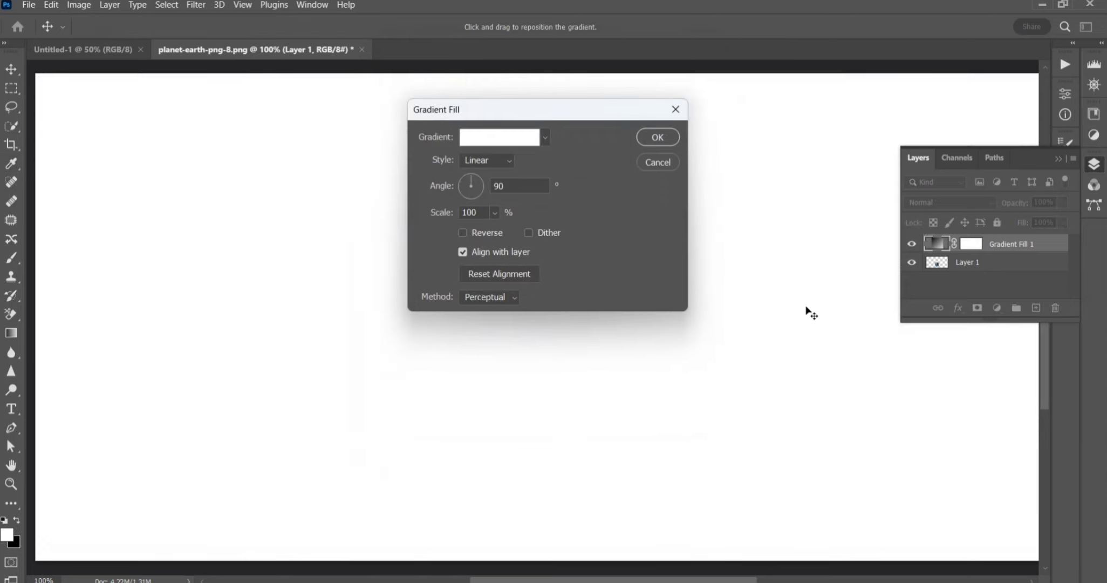
# Step: Set the gradient style to Radial with Reverse ticked
pyautogui.click(491, 159)
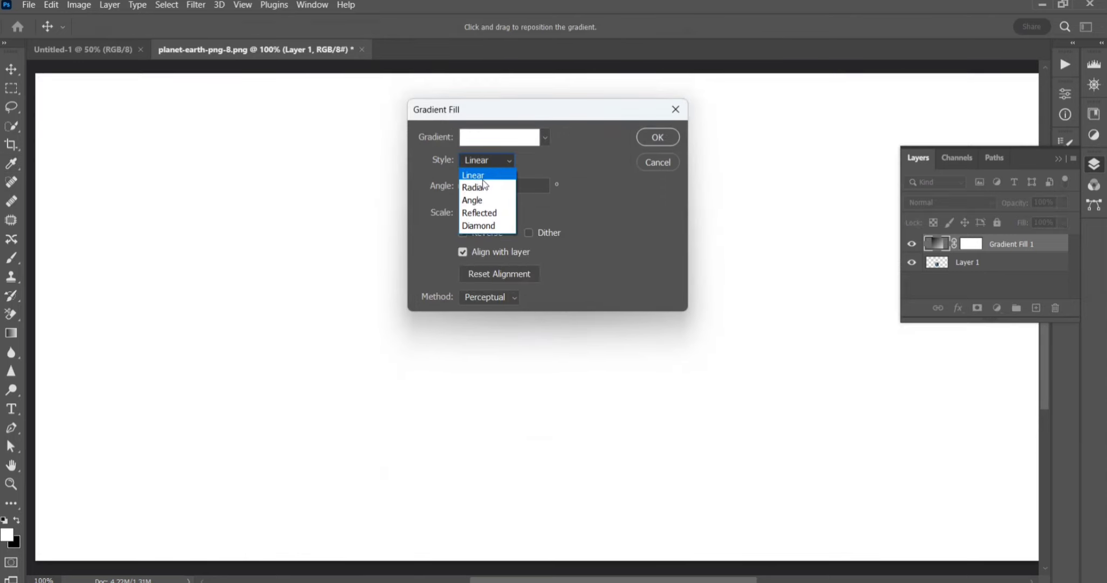
pyautogui.click(474, 180)
pyautogui.click(463, 232)
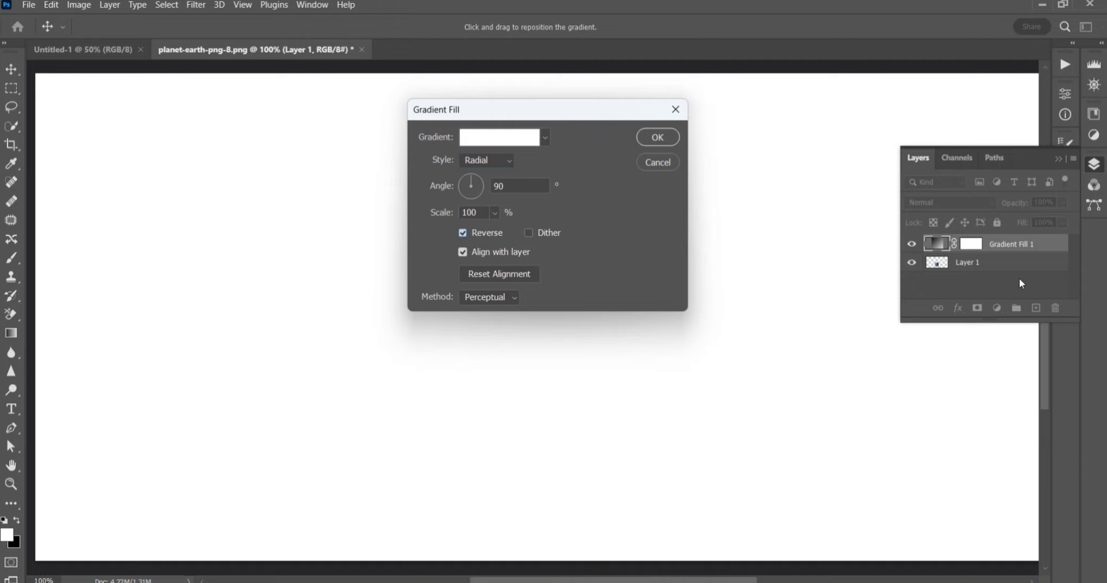
# Step: Confirm the gradient fill and move Gradient Fill 1 below the globe layer
pyautogui.click(657, 137)
pyautogui.press('c')
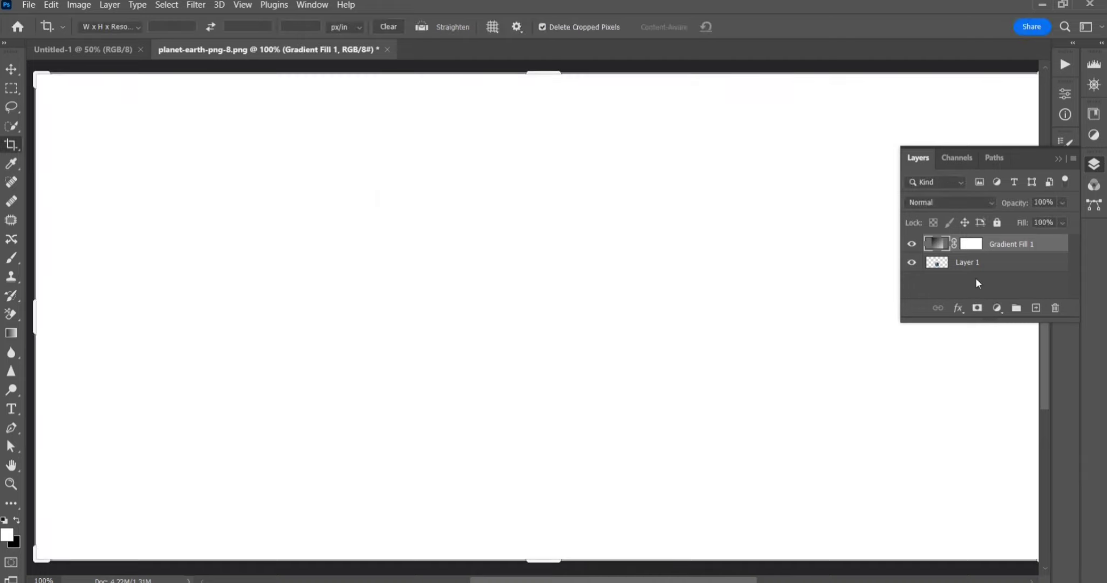
pyautogui.moveTo(1012, 245); pyautogui.dragTo(1008, 278)
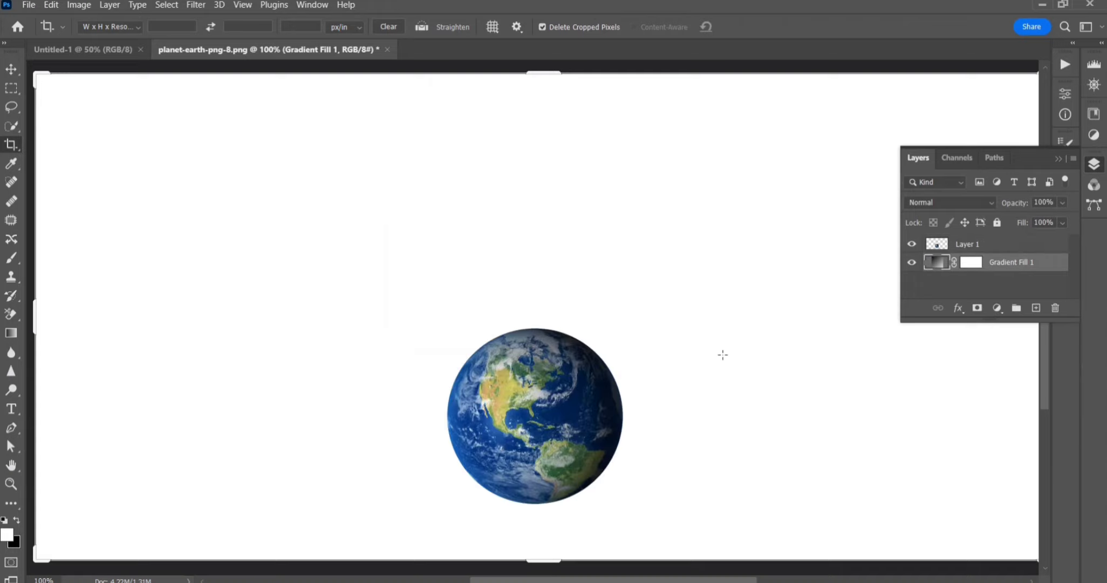
# Step: Scale the globe to about 151% with Free Transform and commit it
pyautogui.click(12, 68)
pyautogui.moveTo(512, 399)
pyautogui.mouseDown()
pyautogui.moveTo(497, 310)
pyautogui.moveTo(493, 335)
pyautogui.mouseUp()
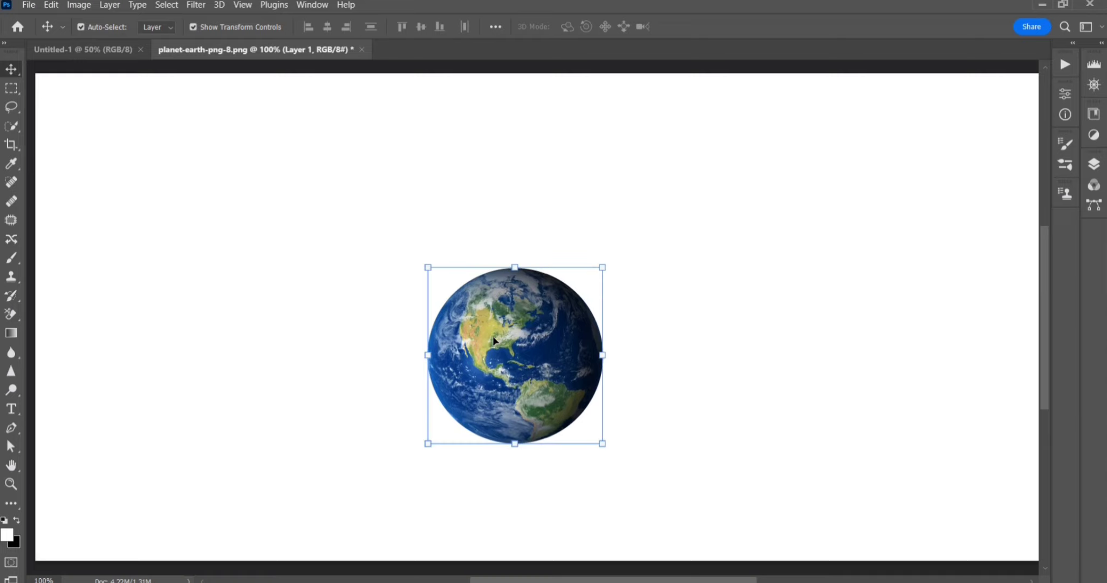
pyautogui.moveTo(602, 355); pyautogui.dragTo(657, 361)
pyautogui.moveTo(553, 402); pyautogui.dragTo(539, 456)
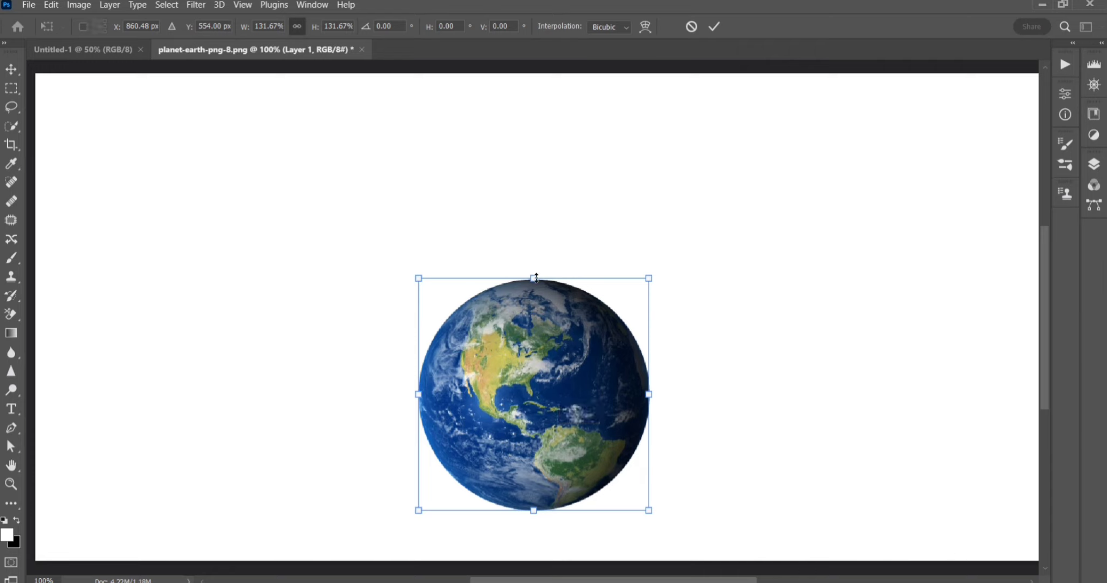
pyautogui.moveTo(536, 277)
pyautogui.mouseDown()
pyautogui.moveTo(531, 223)
pyautogui.moveTo(535, 243)
pyautogui.mouseUp()
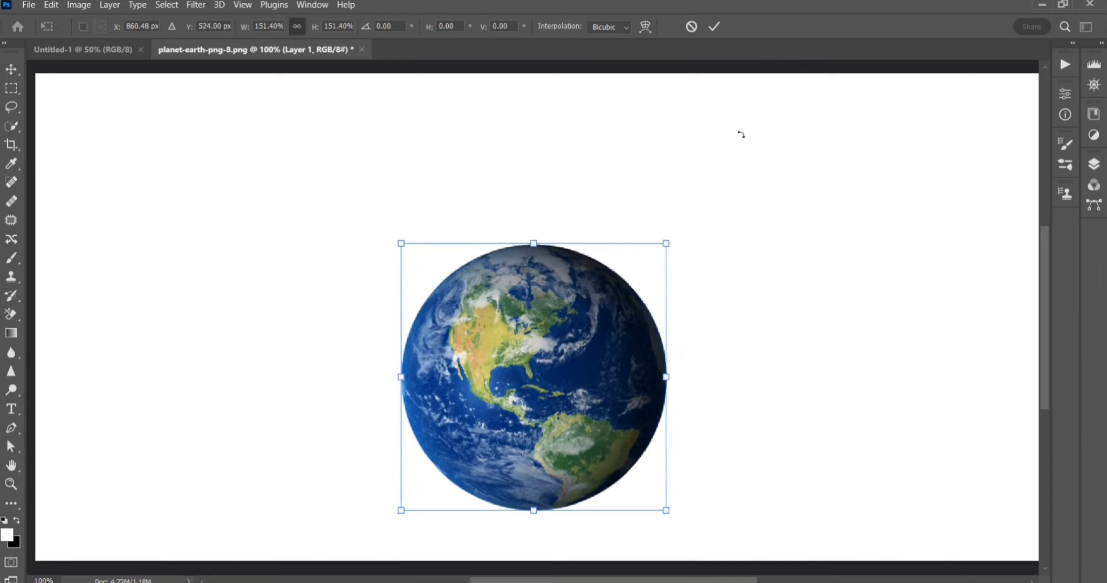
pyautogui.click(713, 28)
pyautogui.click(761, 293)
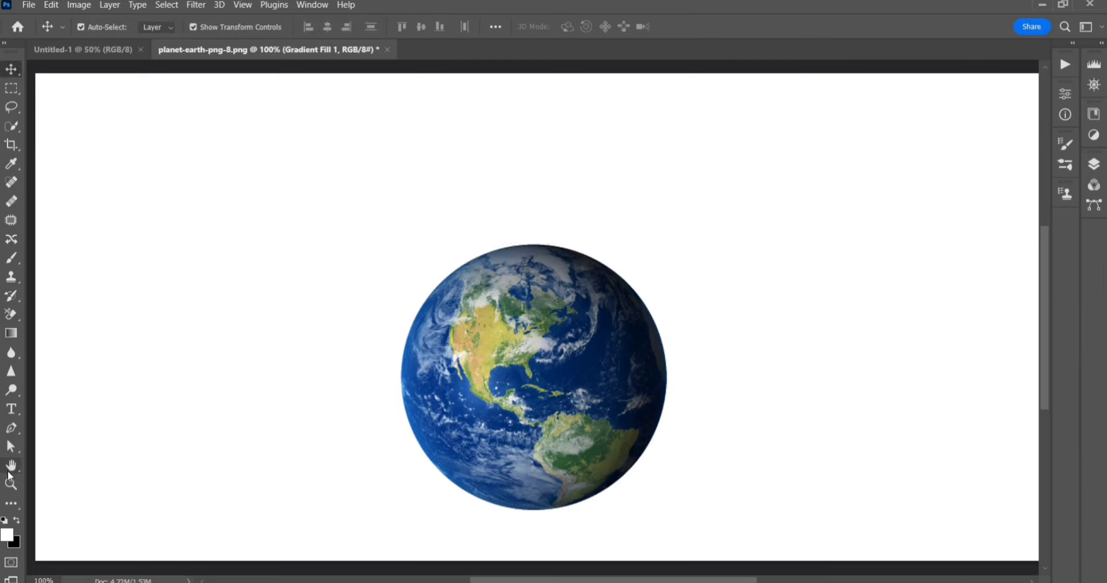
# Step: Draw a closed four-point pen shape covering the globe's equator and upper half
pyautogui.click(10, 427)
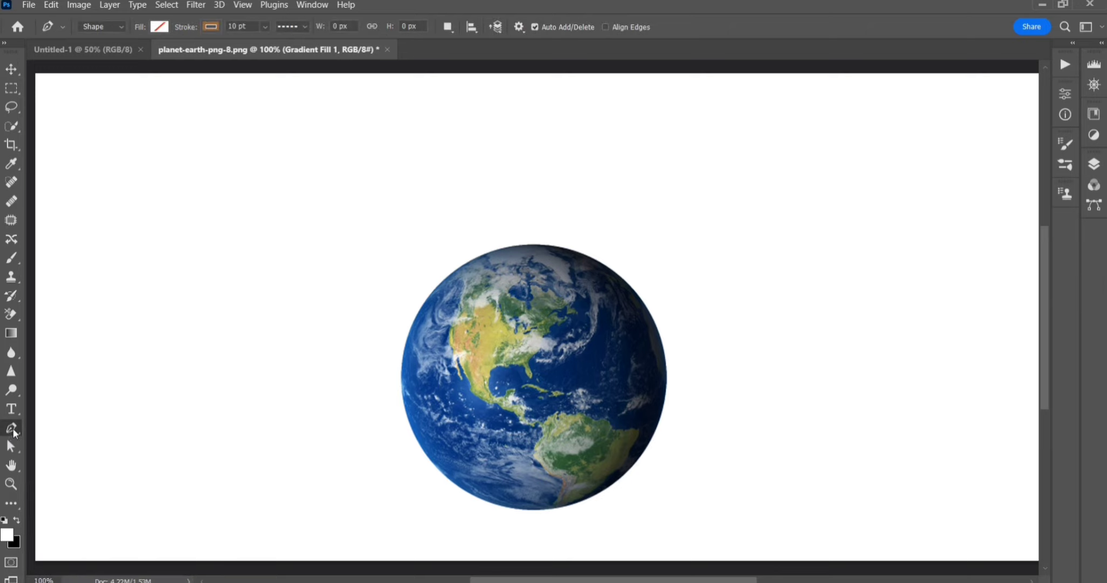
pyautogui.click(389, 388)
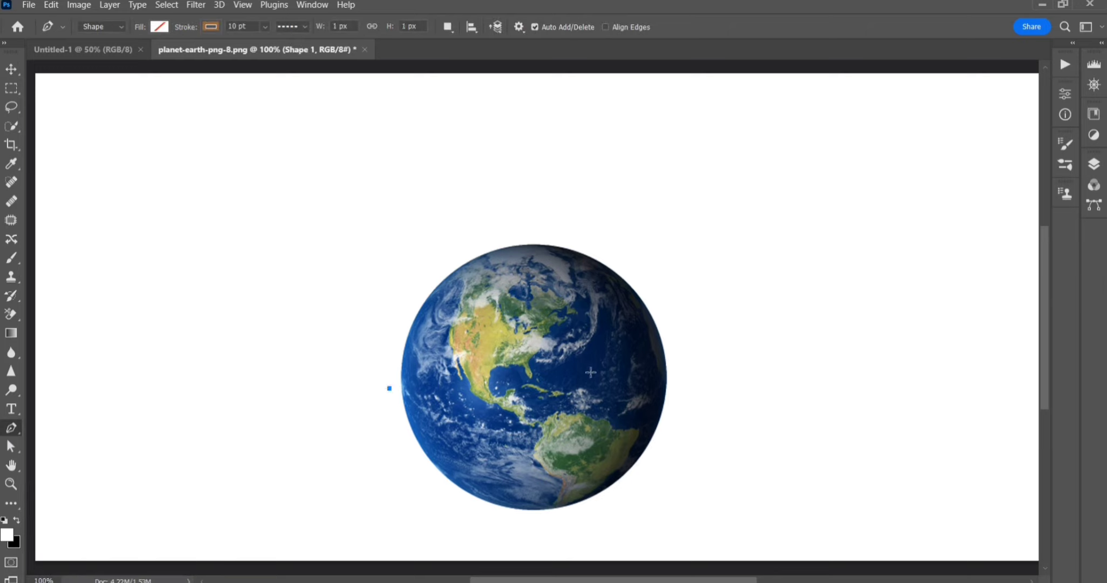
pyautogui.click(677, 379)
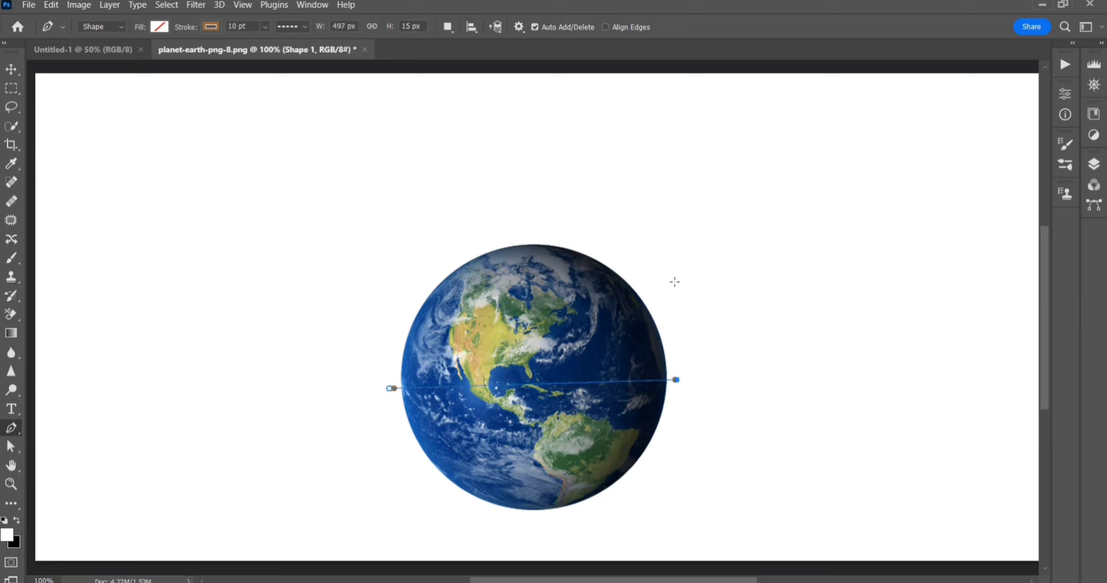
pyautogui.click(670, 226)
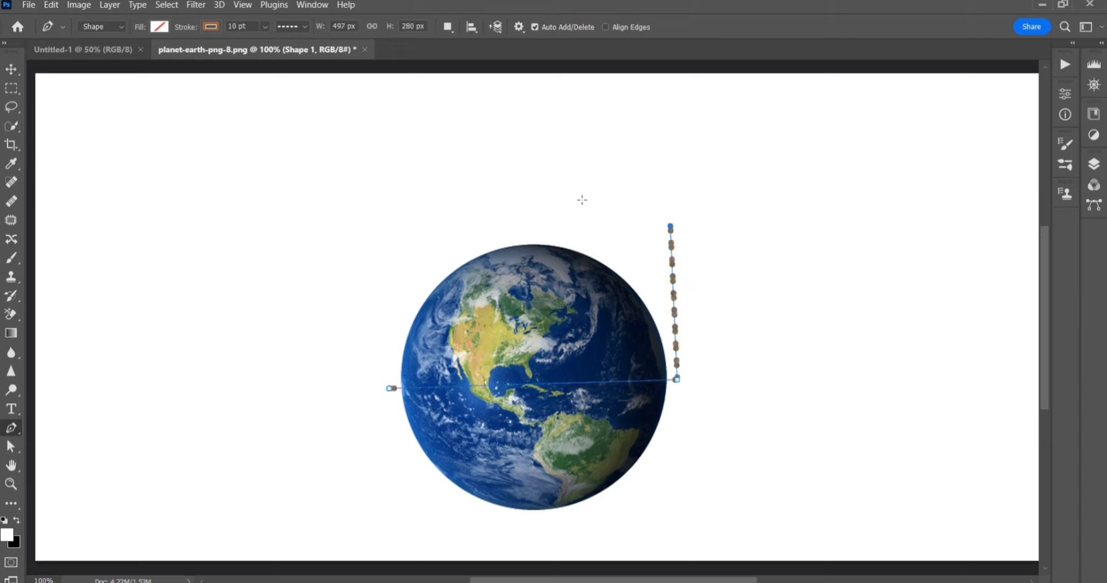
pyautogui.click(373, 202)
pyautogui.click(390, 388)
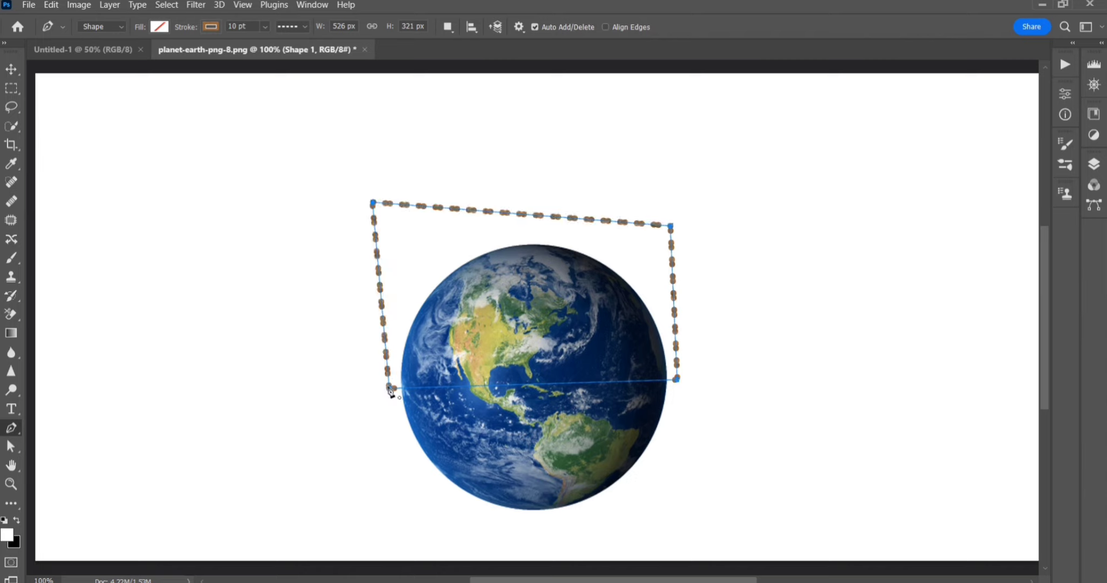
# Step: Finish the Shape 1 path and make globe Layer 1 active
pyautogui.press('Return')
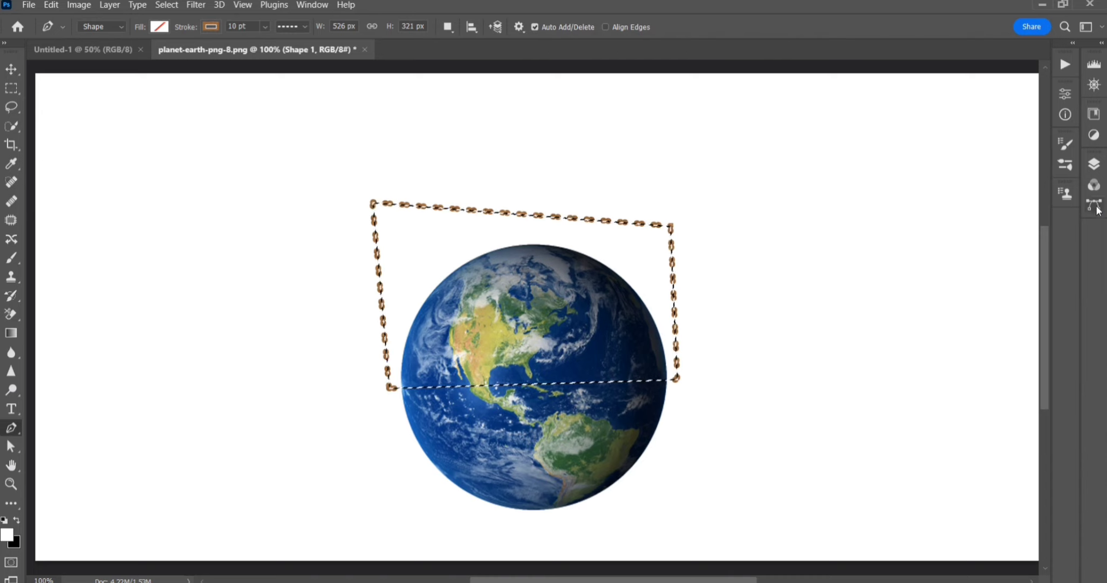
pyautogui.click(1094, 163)
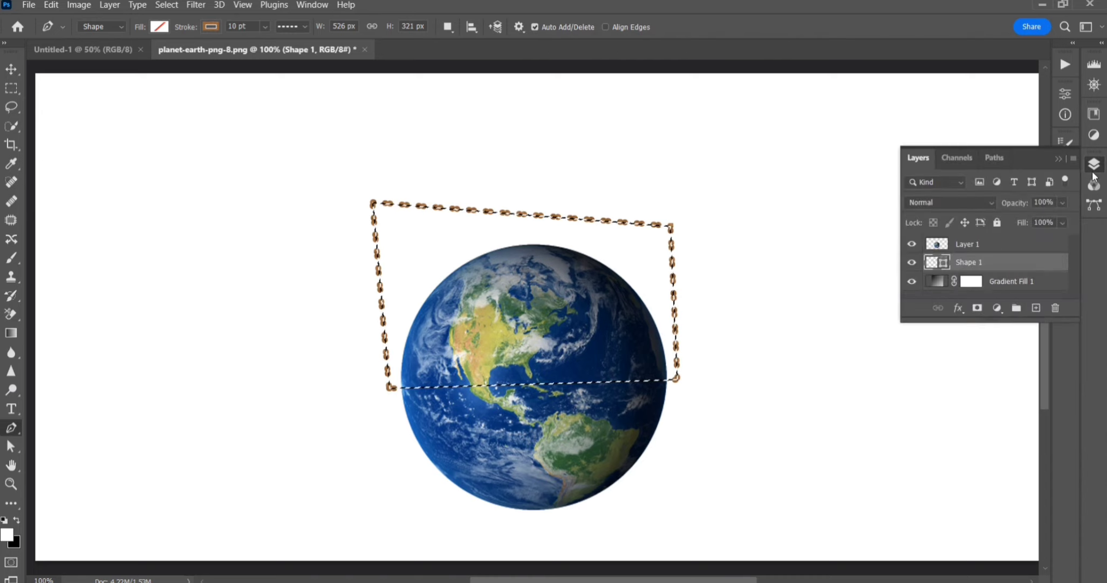
pyautogui.click(1012, 245)
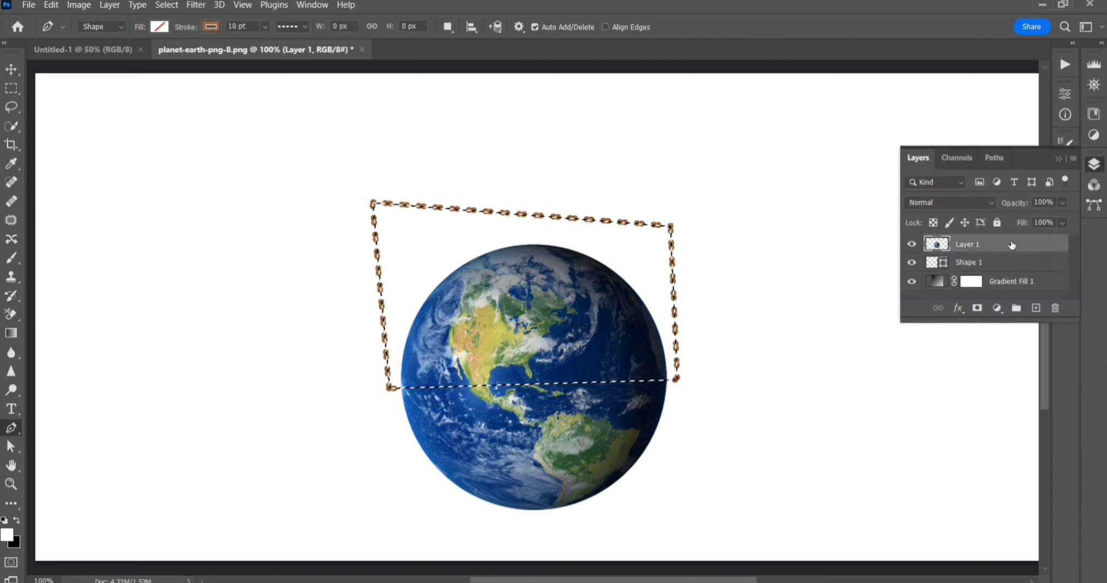
# Step: Copy the earth's upper half to Layer 2 with Ctrl+J and move it aside
pyautogui.hotkey('ctrl', 'j')
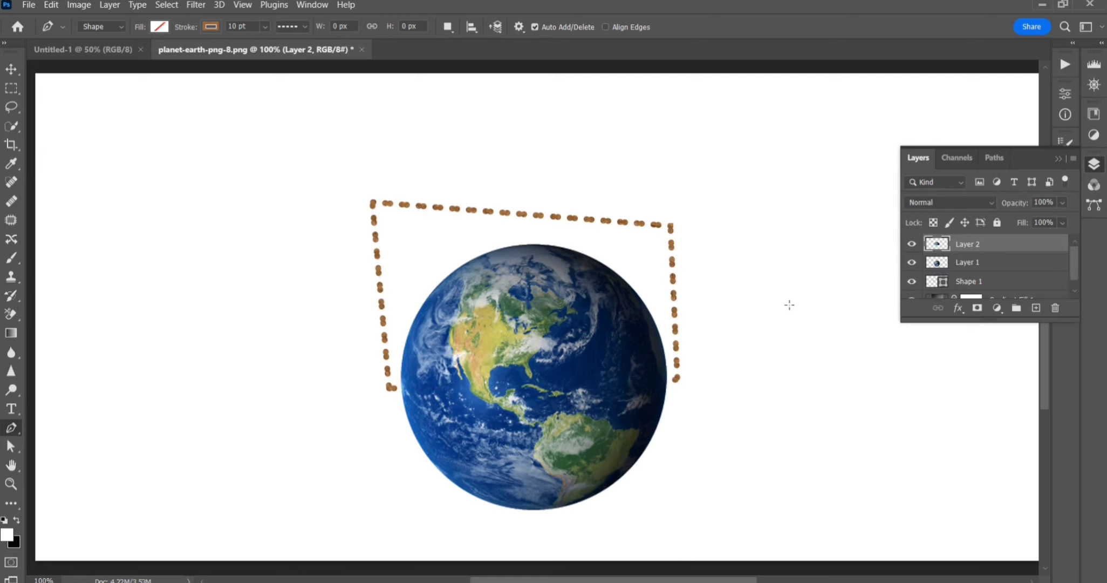
pyautogui.click(9, 73)
pyautogui.moveTo(520, 308); pyautogui.dragTo(825, 195)
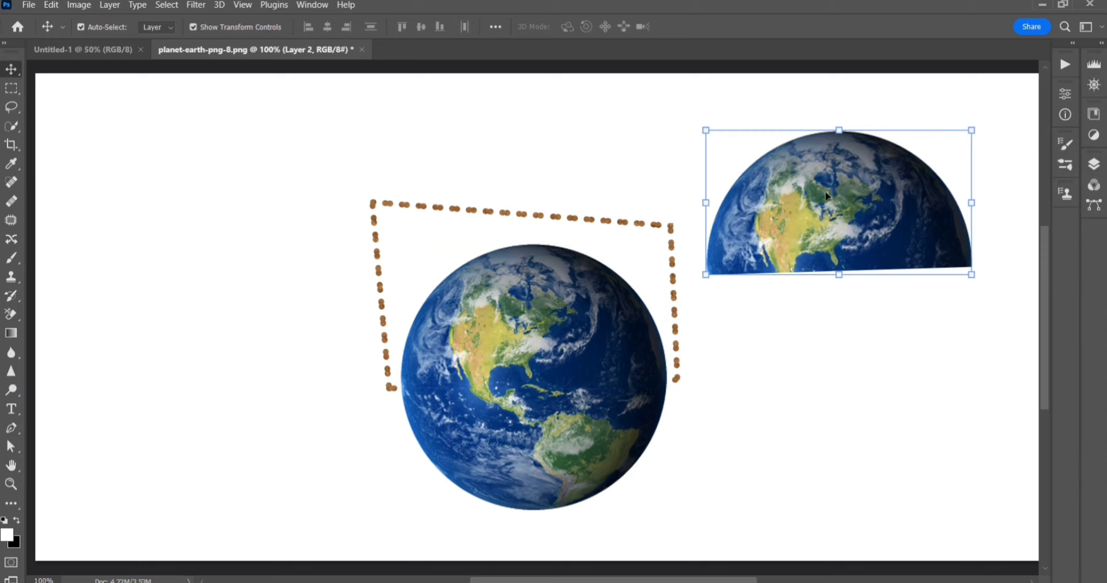
# Step: Delete the full globe Layer 1 and Shape 1, then centre the half-earth
pyautogui.click(1094, 163)
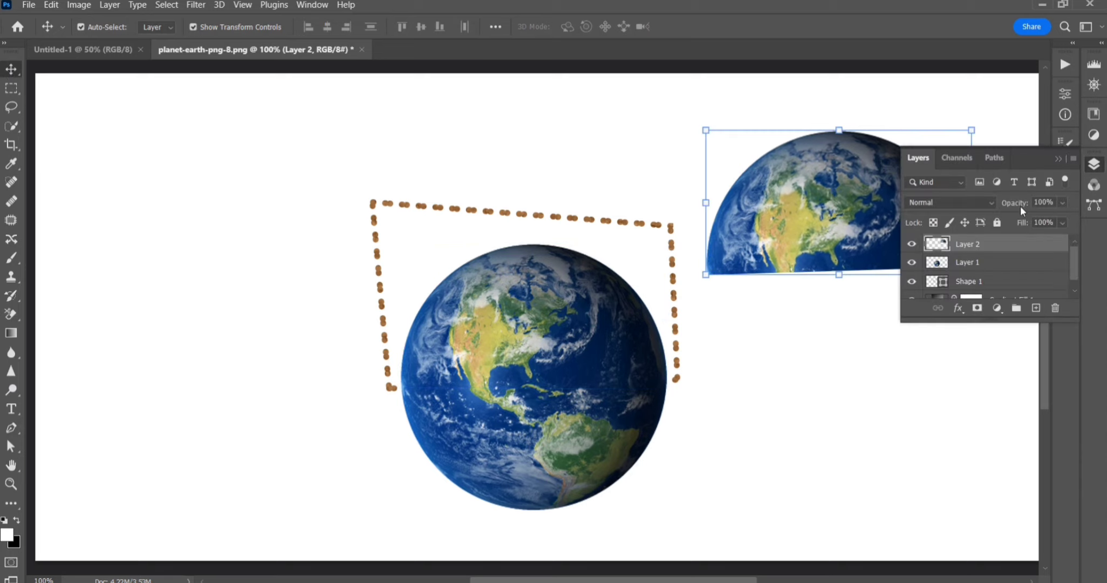
pyautogui.rightClick(980, 262)
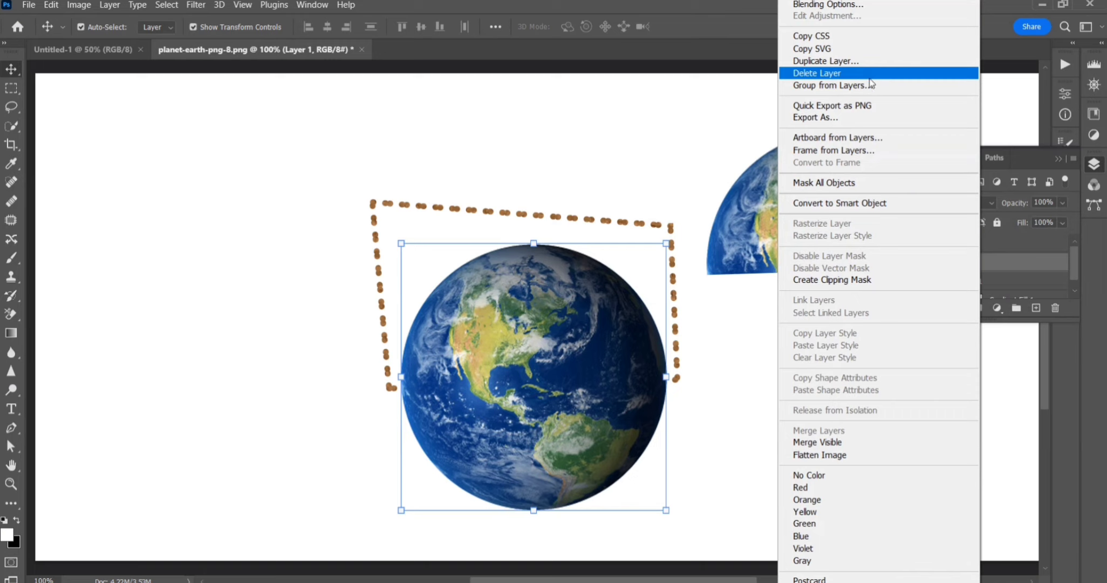
pyautogui.click(841, 73)
pyautogui.click(518, 235)
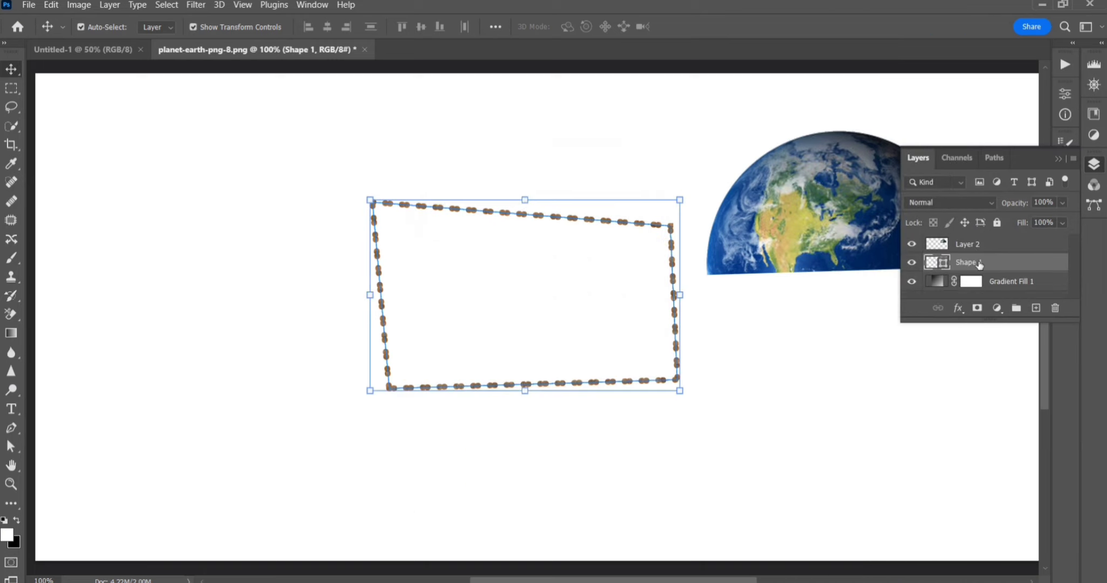
pyautogui.rightClick(979, 262)
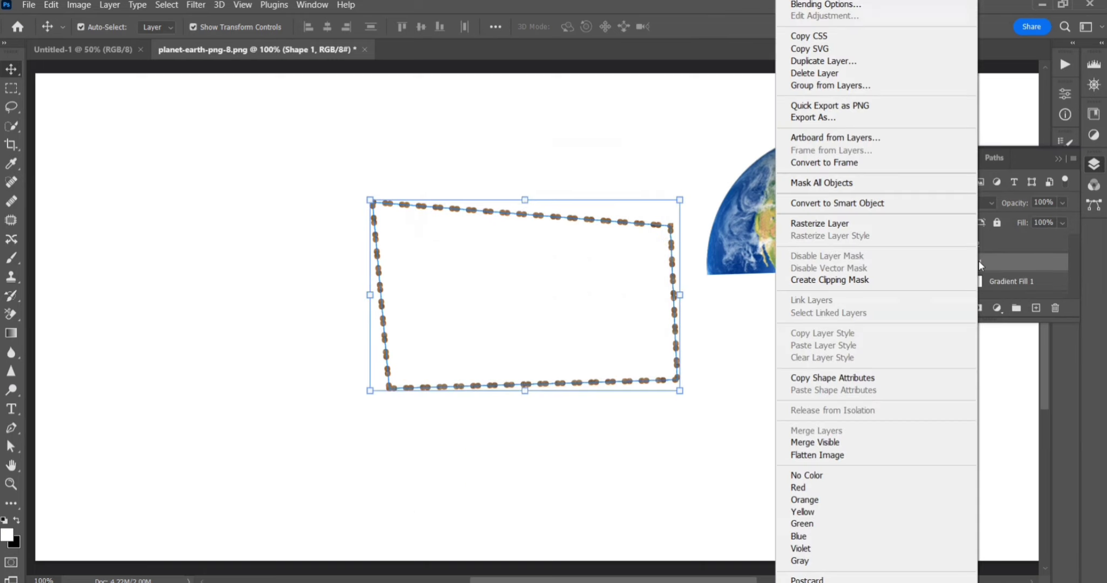
pyautogui.click(888, 73)
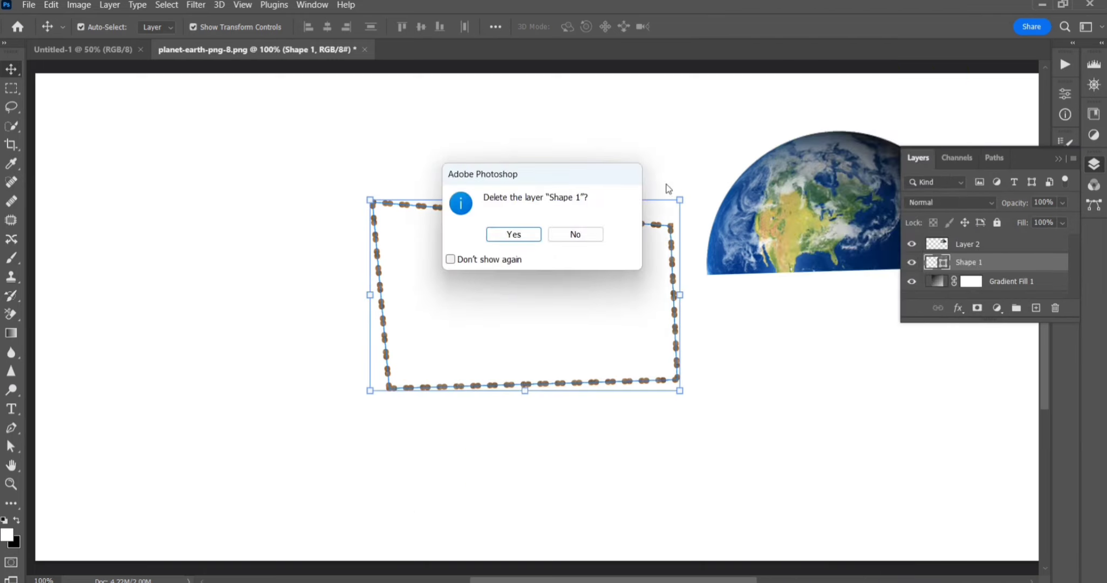
pyautogui.click(520, 236)
pyautogui.moveTo(808, 219); pyautogui.dragTo(559, 282)
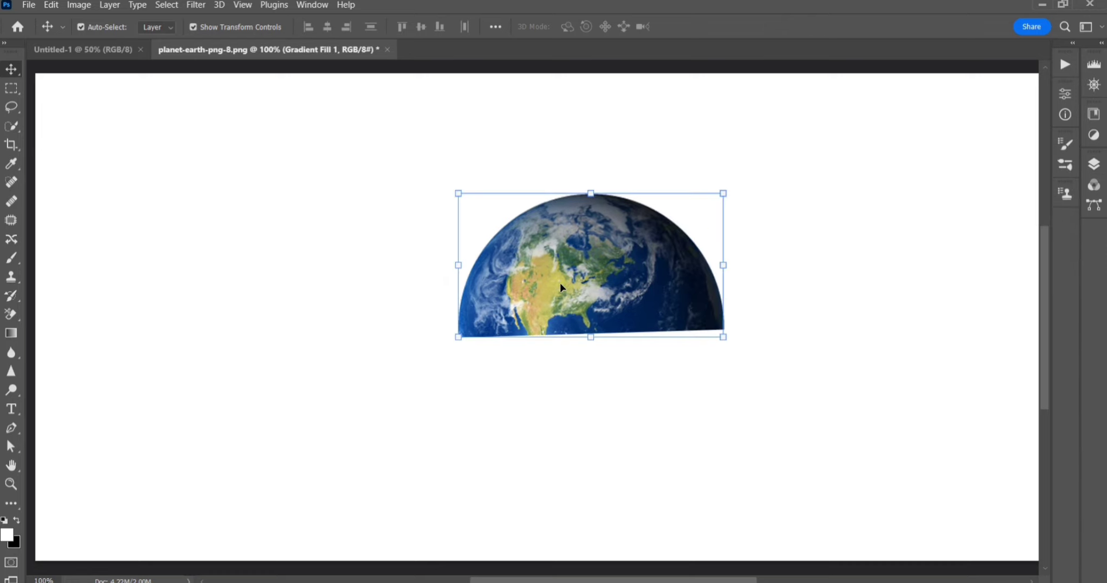
pyautogui.click(1094, 165)
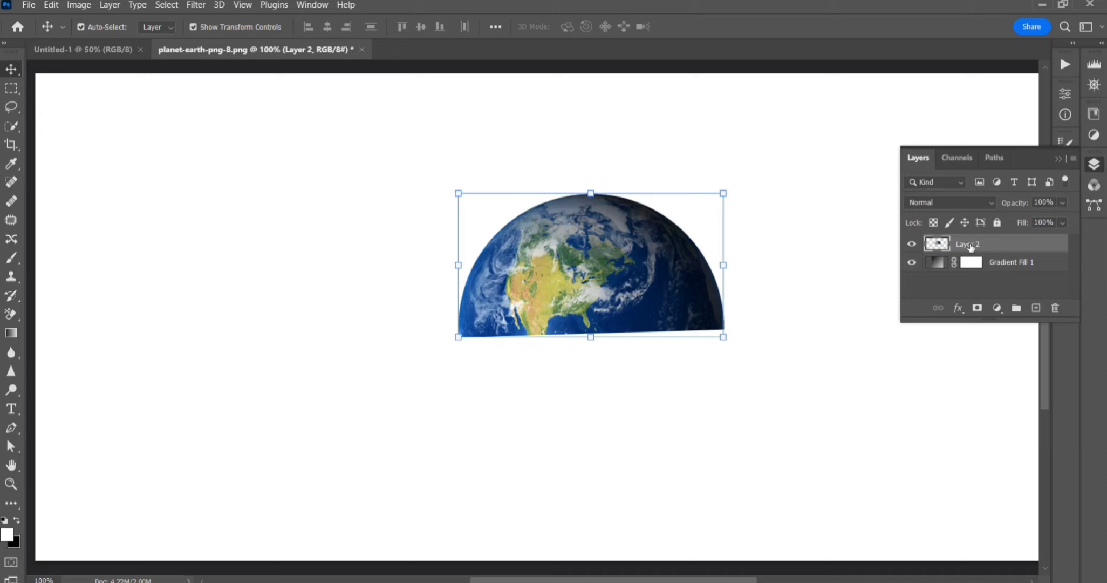
# Step: Rename the half-earth layer from Layer 2 to Layer 1
pyautogui.doubleClick(968, 244)
pyautogui.click(986, 242)
pyautogui.press('Return')
# Step: Rotate the half-earth 180° into a bowl, scale and level it lower down
pyautogui.moveTo(655, 286); pyautogui.dragTo(595, 361)
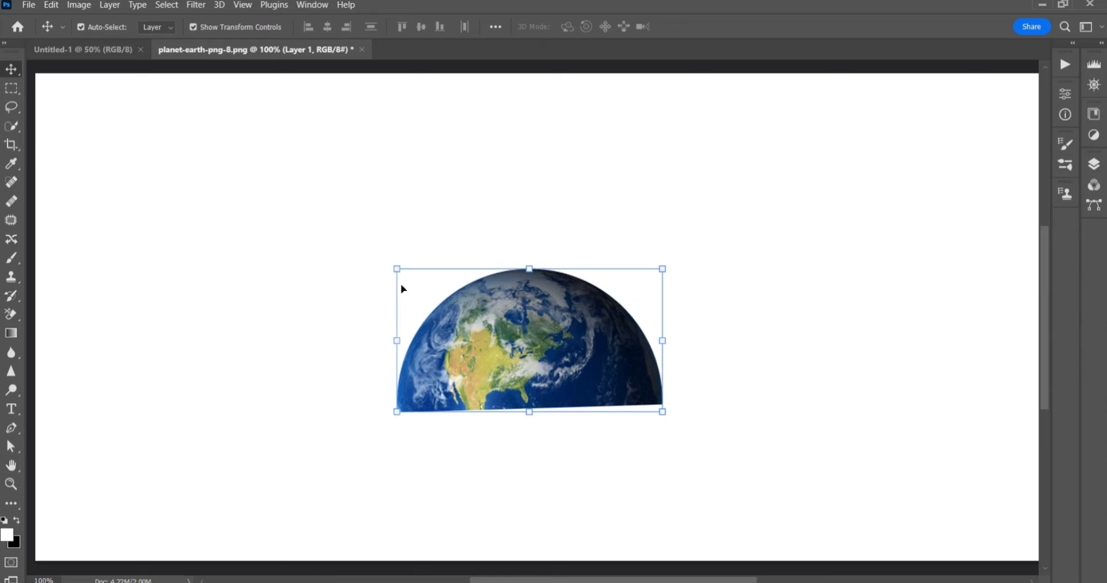
pyautogui.moveTo(383, 269); pyautogui.dragTo(660, 410)
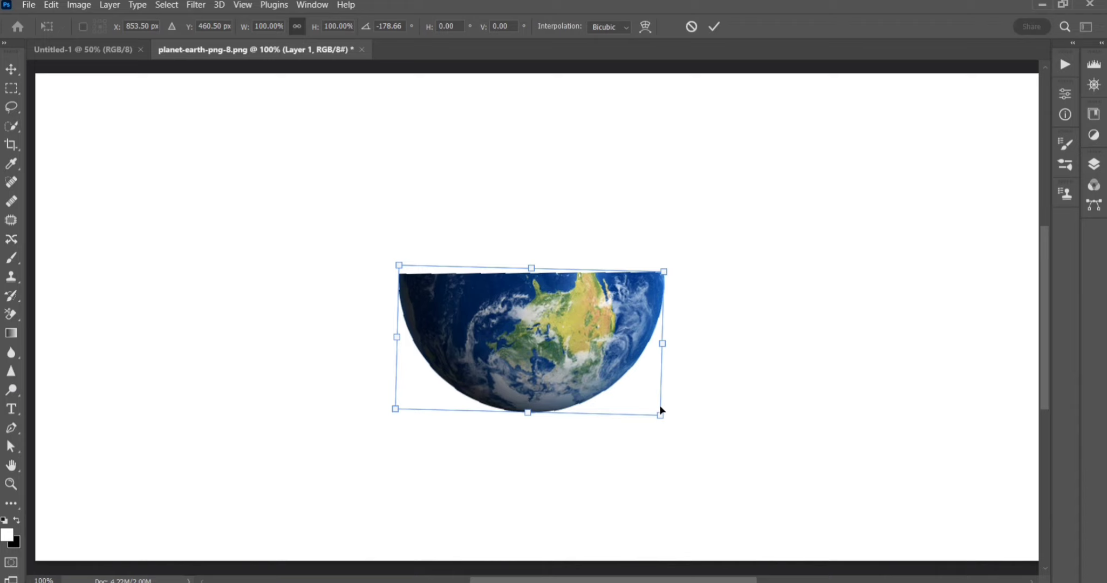
pyautogui.moveTo(660, 414)
pyautogui.mouseDown()
pyautogui.moveTo(721, 485)
pyautogui.moveTo(712, 473)
pyautogui.mouseUp()
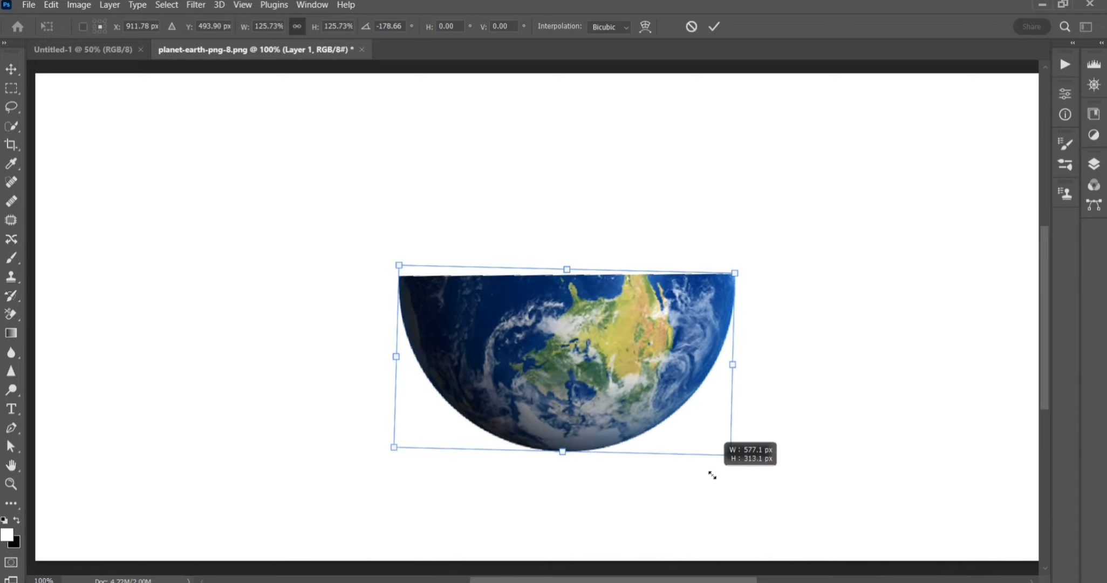
pyautogui.moveTo(635, 365); pyautogui.dragTo(612, 437)
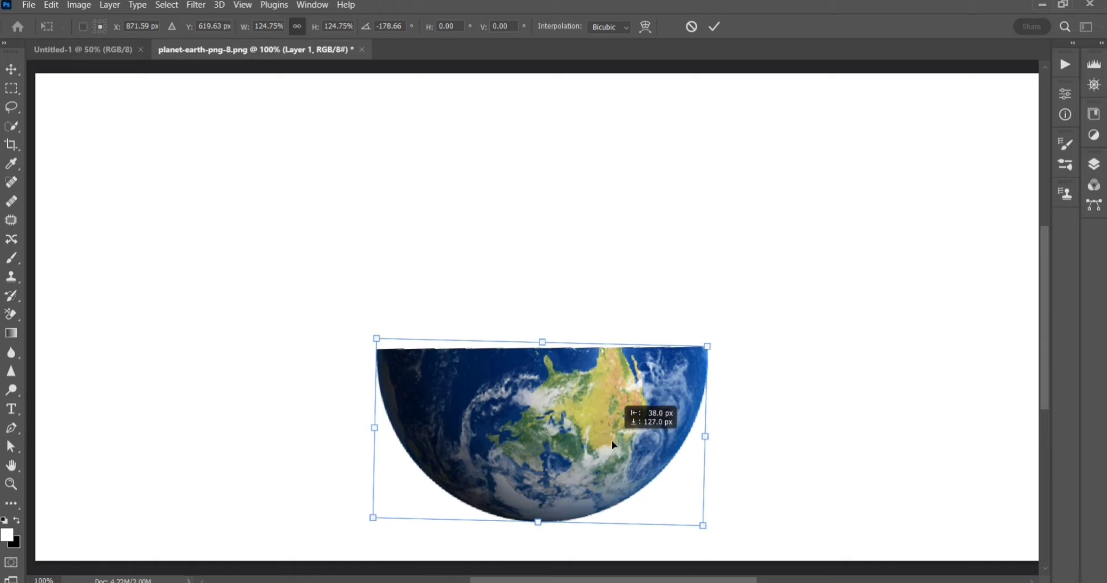
pyautogui.moveTo(611, 437); pyautogui.dragTo(629, 433)
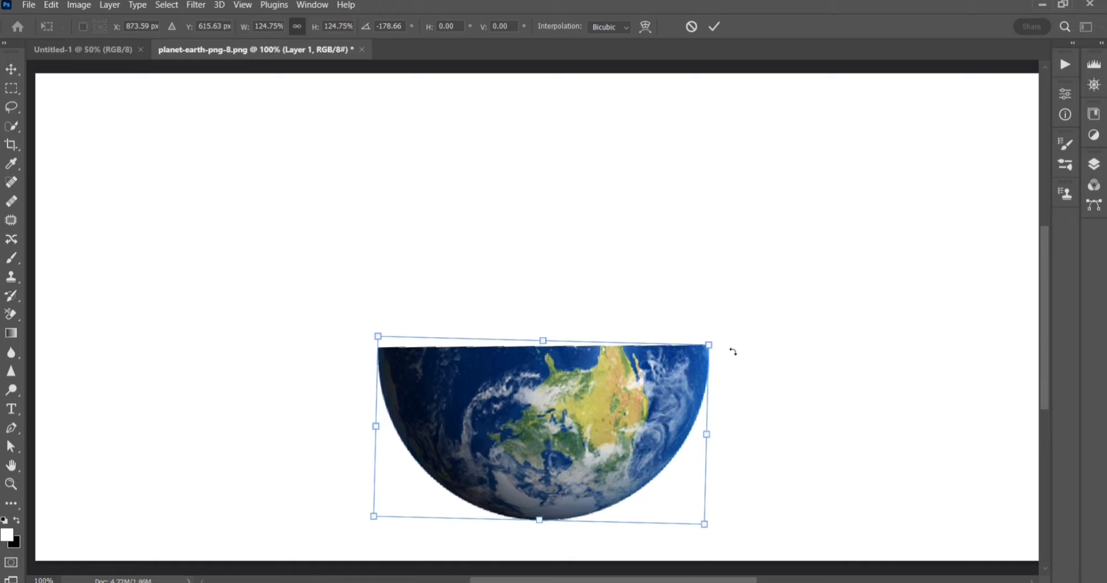
pyautogui.moveTo(733, 351); pyautogui.dragTo(725, 351)
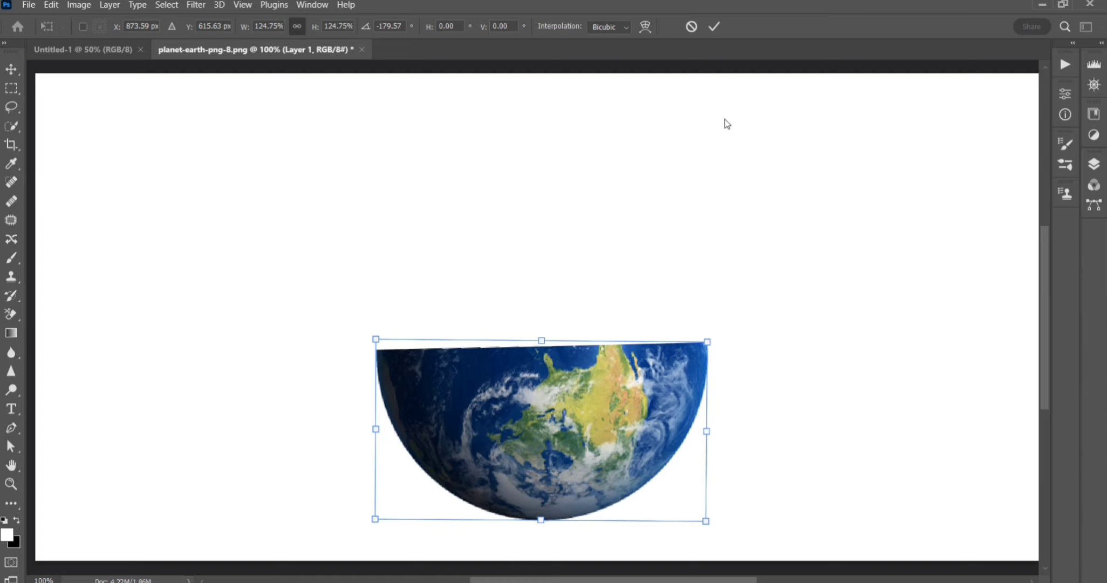
pyautogui.click(708, 27)
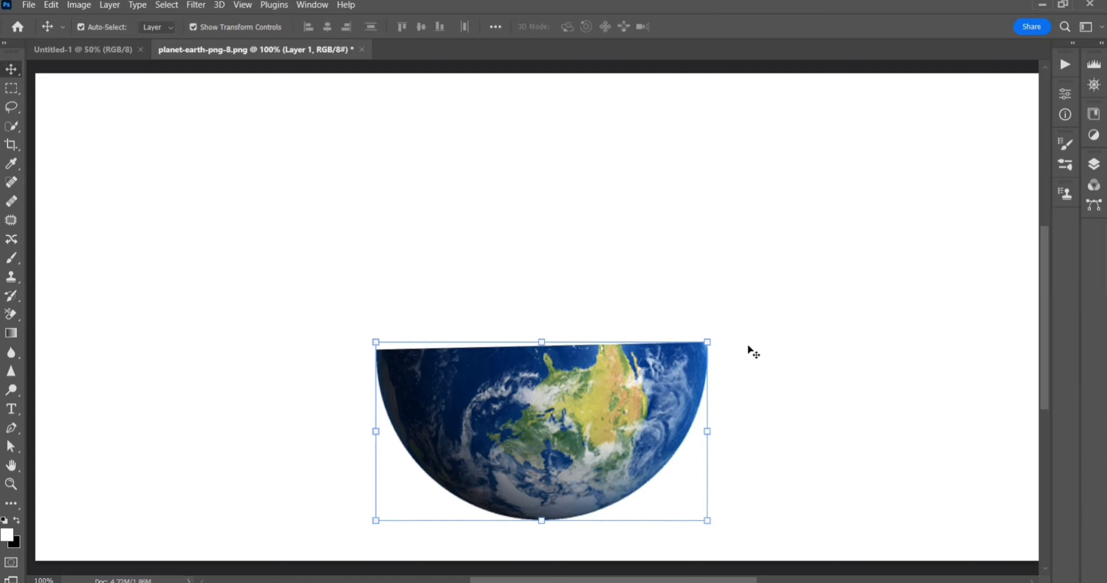
# Step: Tilt the bowl slightly twice to level its rim and nudge it into place
pyautogui.click(754, 351)
pyautogui.click(657, 393)
pyautogui.click(722, 342)
pyautogui.moveTo(722, 342); pyautogui.dragTo(720, 345)
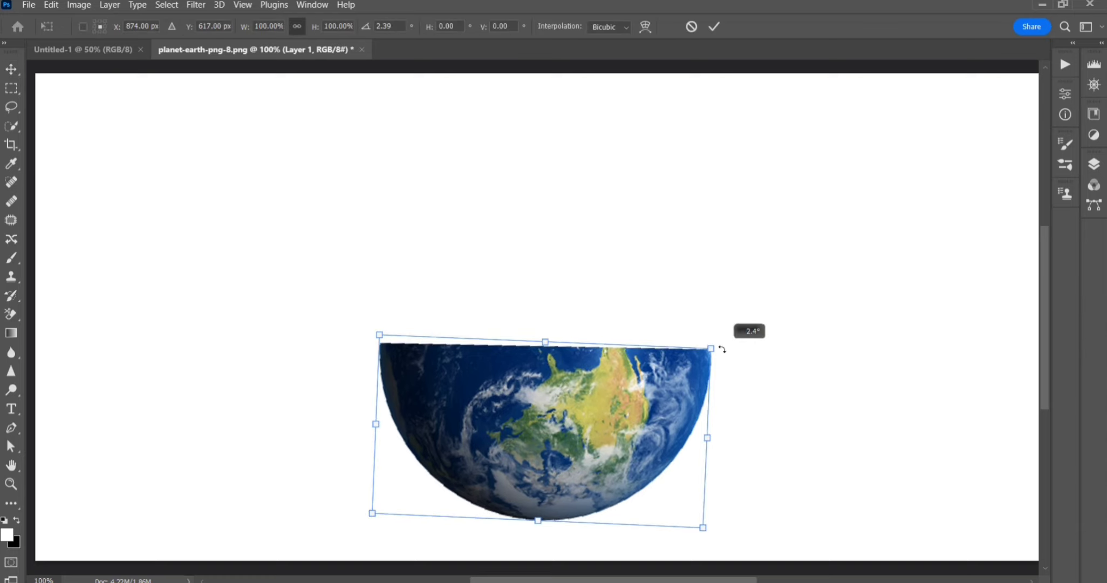
pyautogui.click(714, 28)
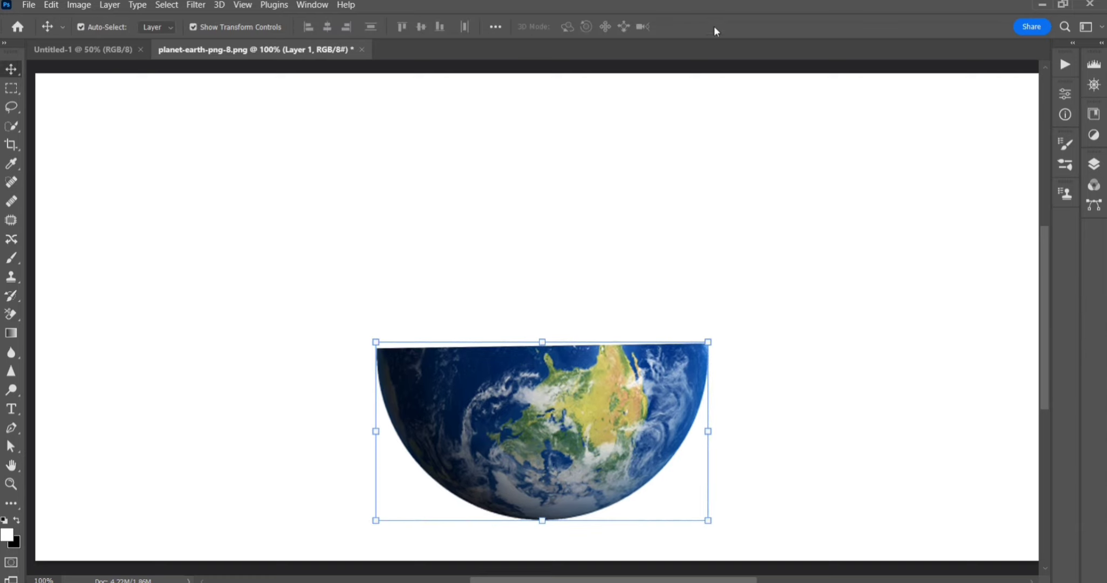
pyautogui.click(772, 350)
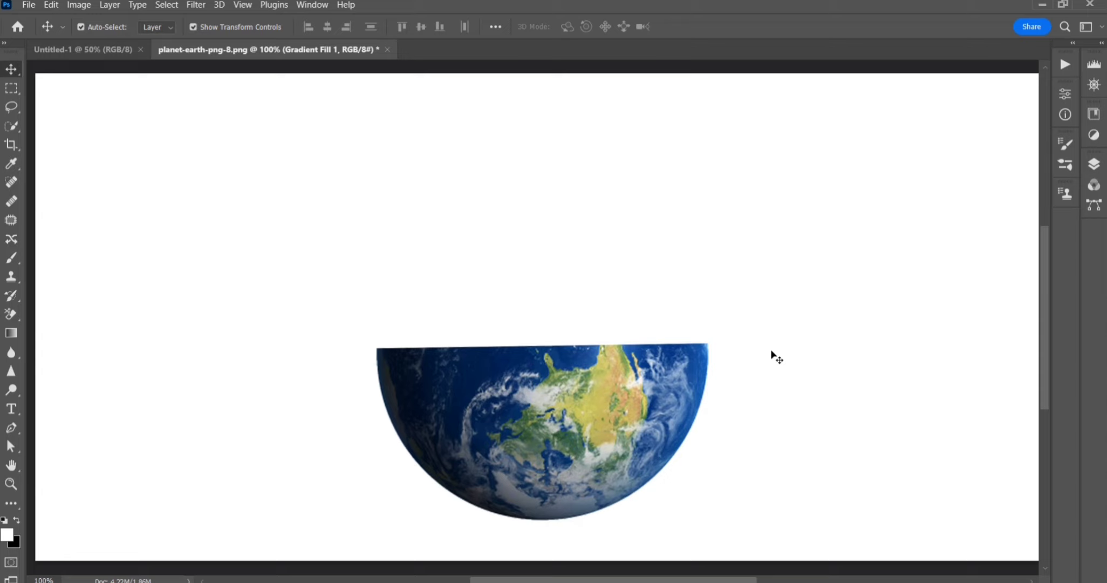
pyautogui.click(674, 380)
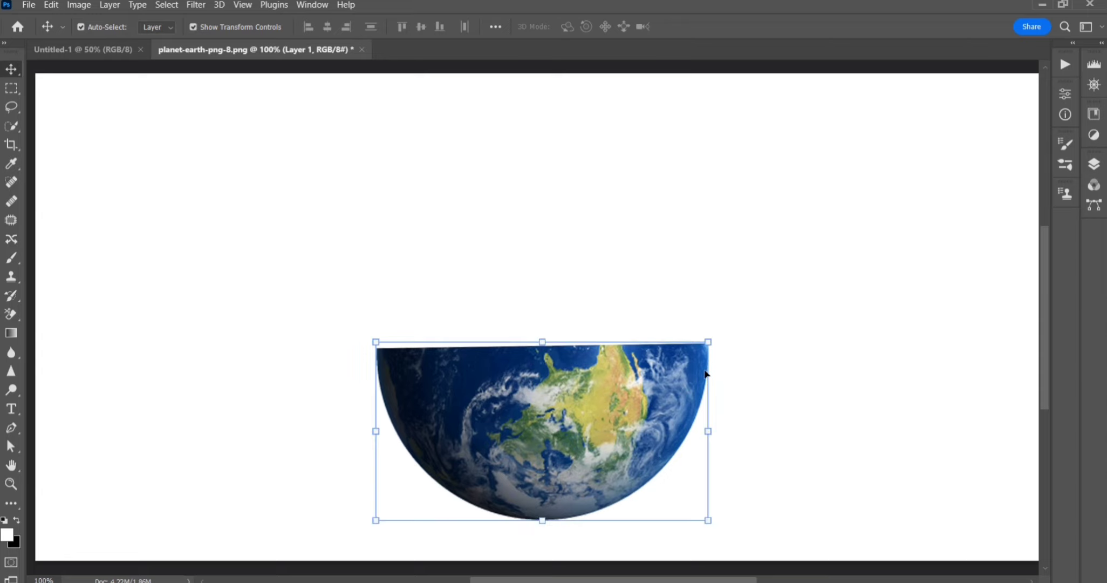
pyautogui.moveTo(722, 341); pyautogui.dragTo(720, 345)
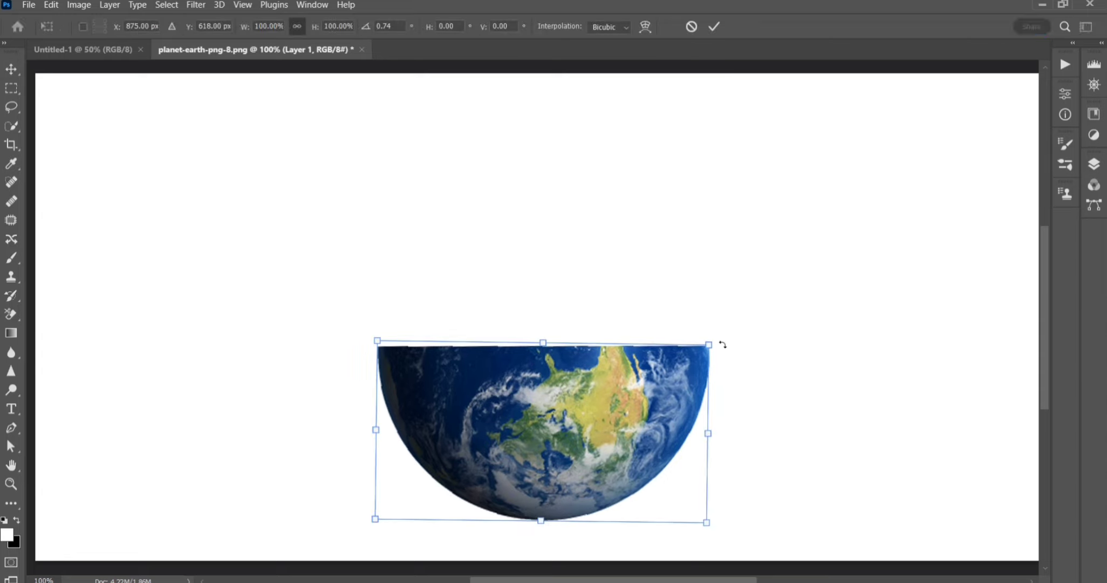
pyautogui.click(715, 30)
pyautogui.click(773, 306)
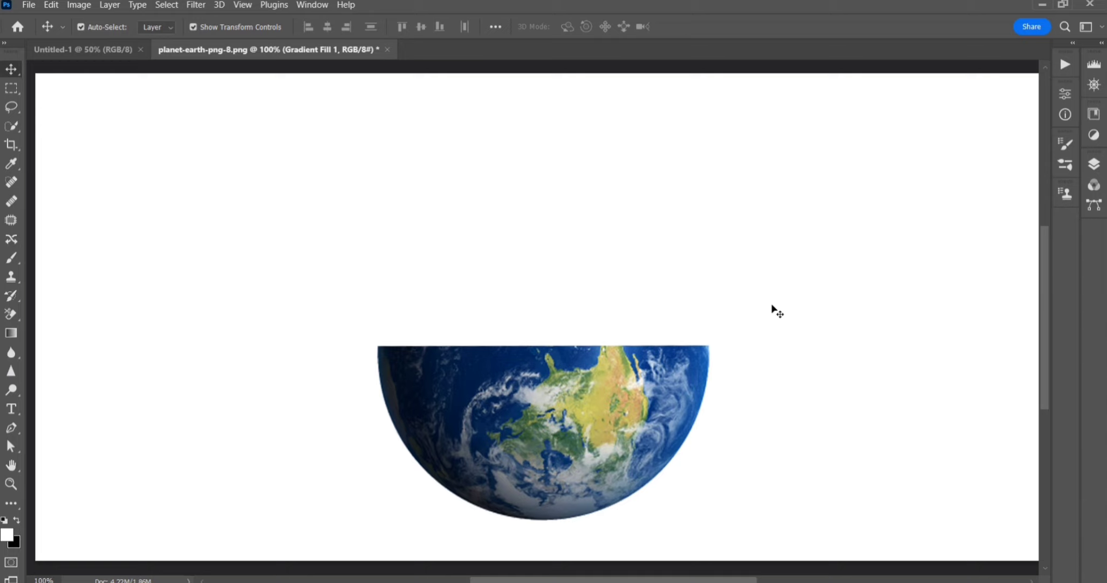
pyautogui.moveTo(611, 431); pyautogui.dragTo(610, 431)
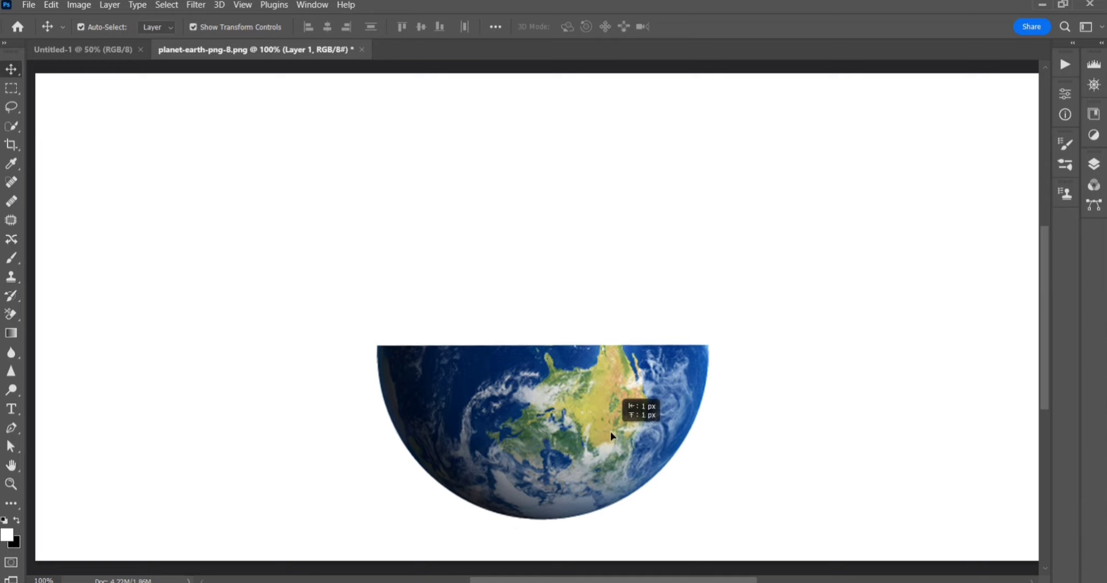
pyautogui.click(767, 399)
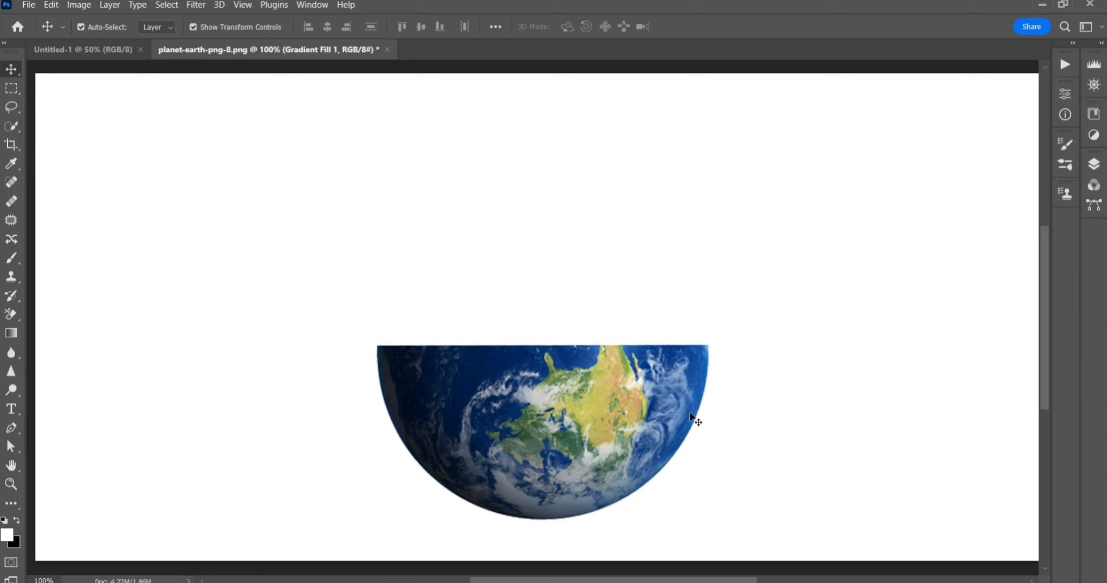
# Step: Shrink the bowl to about 85% and recentre it near the bottom
pyautogui.click(641, 413)
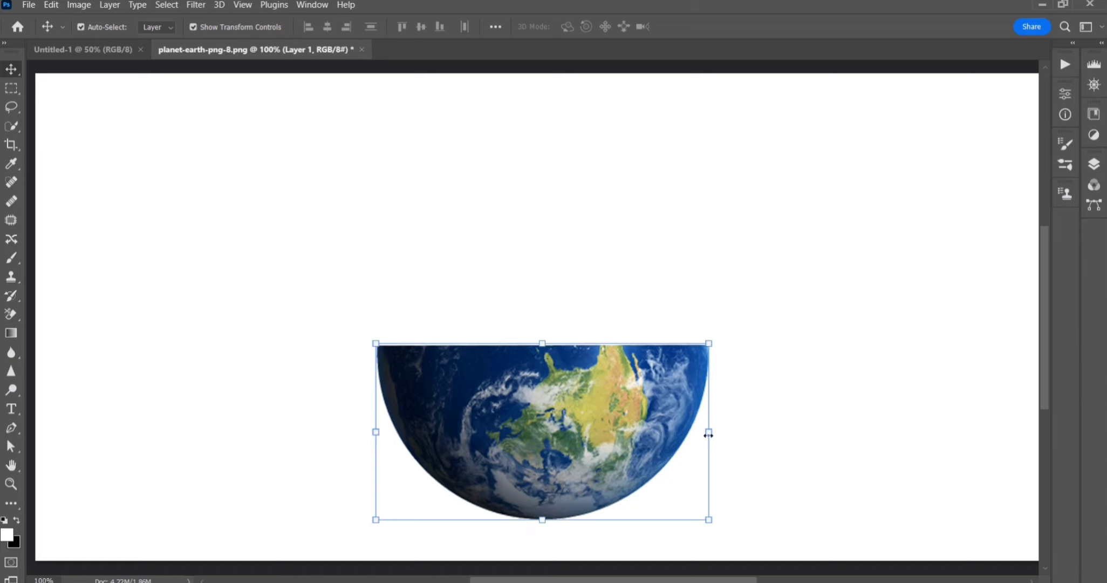
pyautogui.moveTo(709, 434)
pyautogui.mouseDown()
pyautogui.moveTo(658, 431)
pyautogui.moveTo(699, 420)
pyautogui.mouseUp()
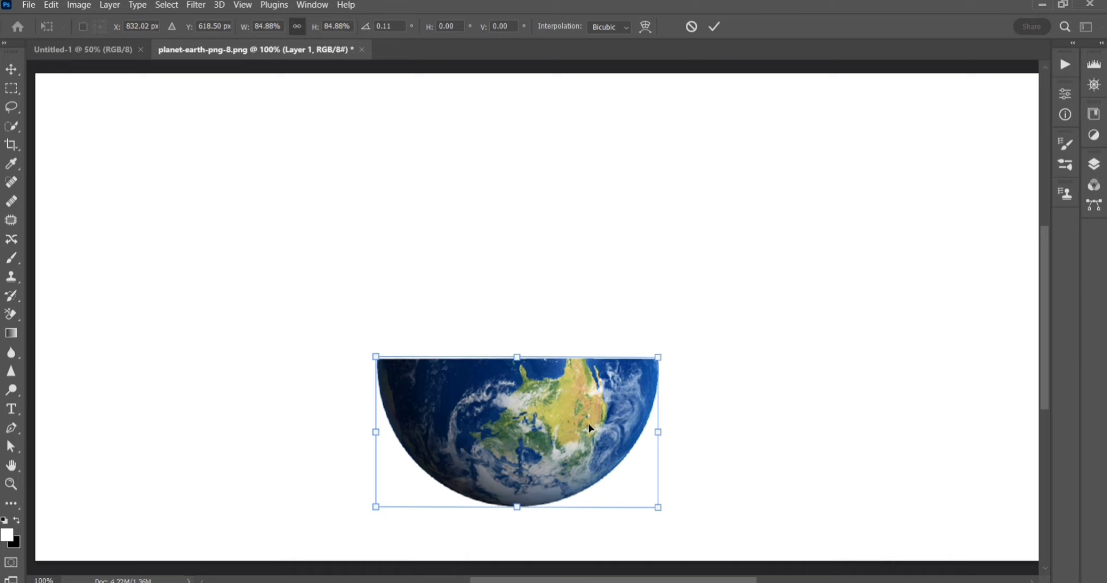
pyautogui.press('Return')
pyautogui.moveTo(584, 426); pyautogui.dragTo(579, 426)
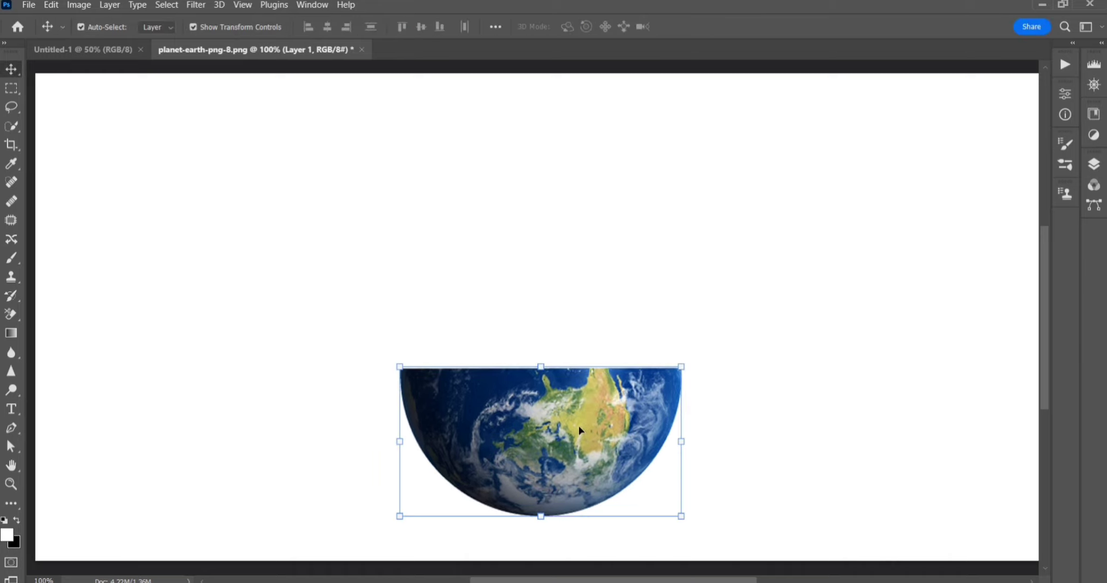
pyautogui.click(644, 326)
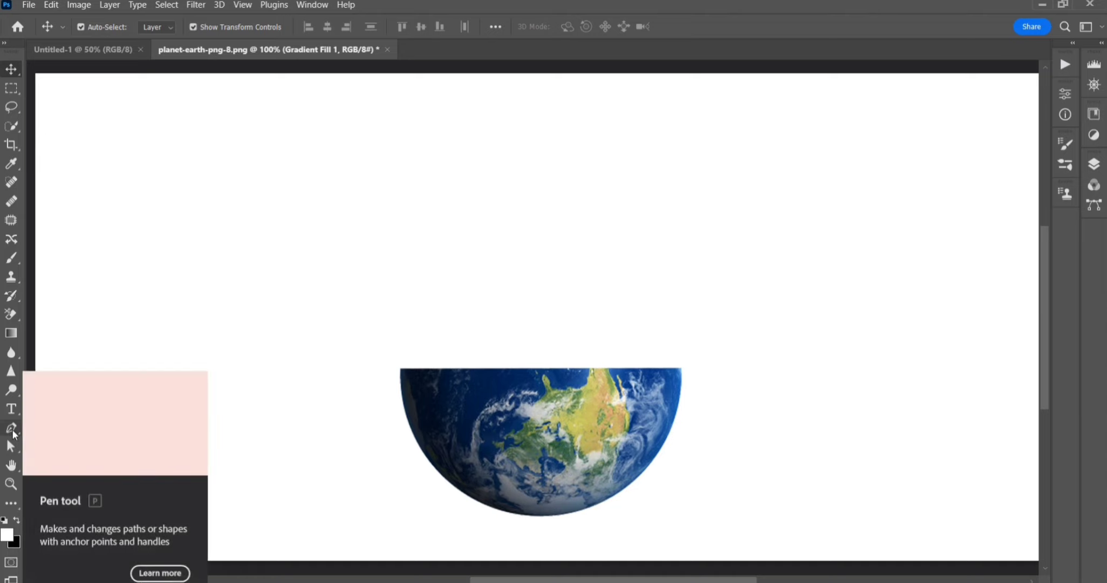
# Step: Set the foreground colour to light blue #788bdb
pyautogui.click(9, 535)
pyautogui.click(543, 319)
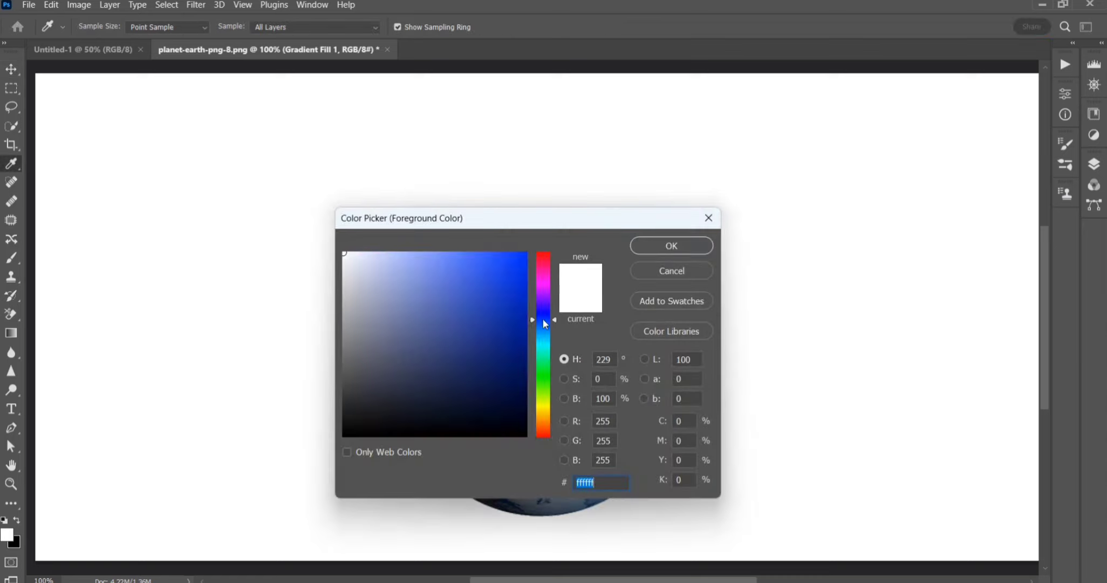
pyautogui.click(427, 277)
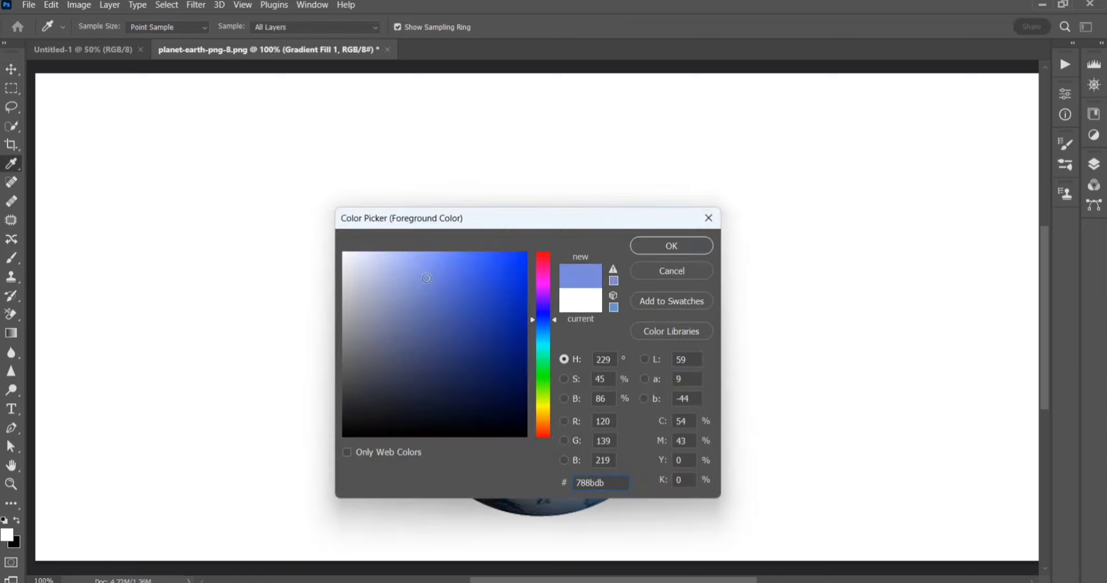
pyautogui.click(694, 245)
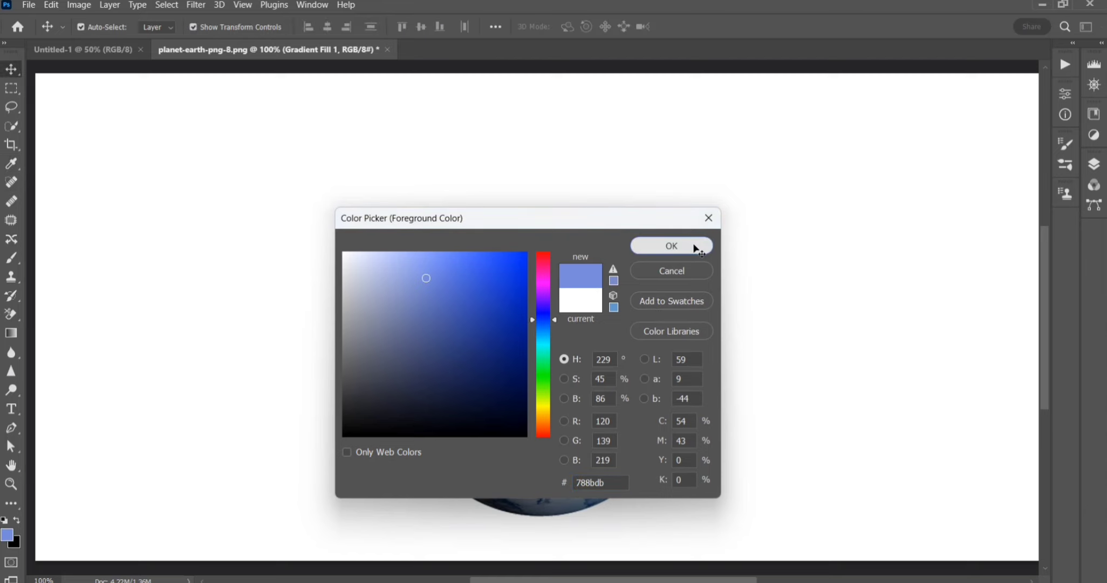
# Step: Set up the Brush with a flattened elliptical tip, first preset and Normal blend mode
pyautogui.click(11, 257)
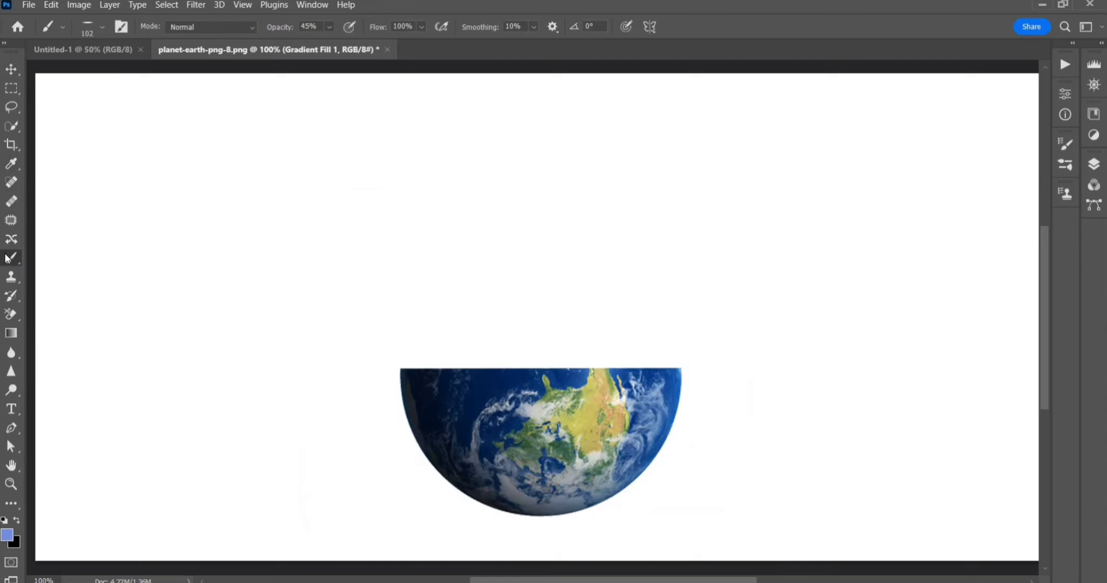
pyautogui.click(90, 27)
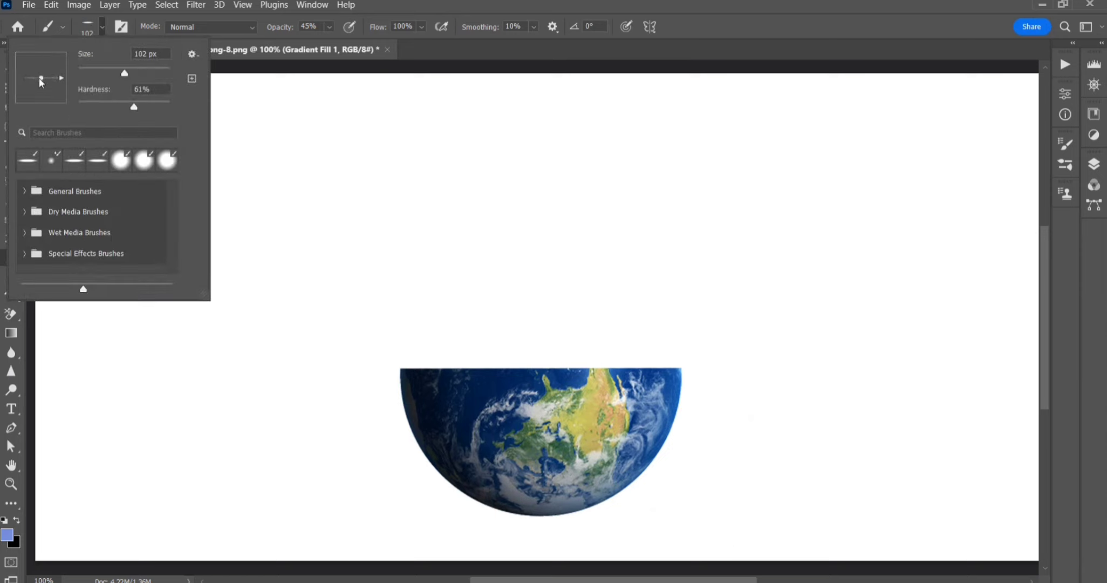
pyautogui.moveTo(41, 80); pyautogui.dragTo(43, 86)
pyautogui.click(33, 163)
pyautogui.click(248, 26)
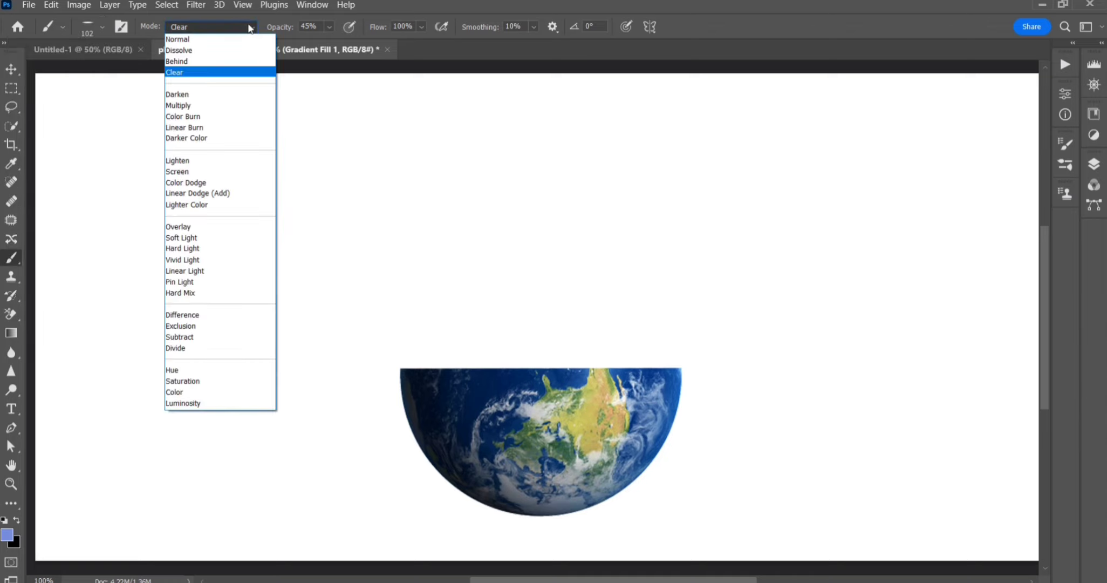
pyautogui.click(216, 40)
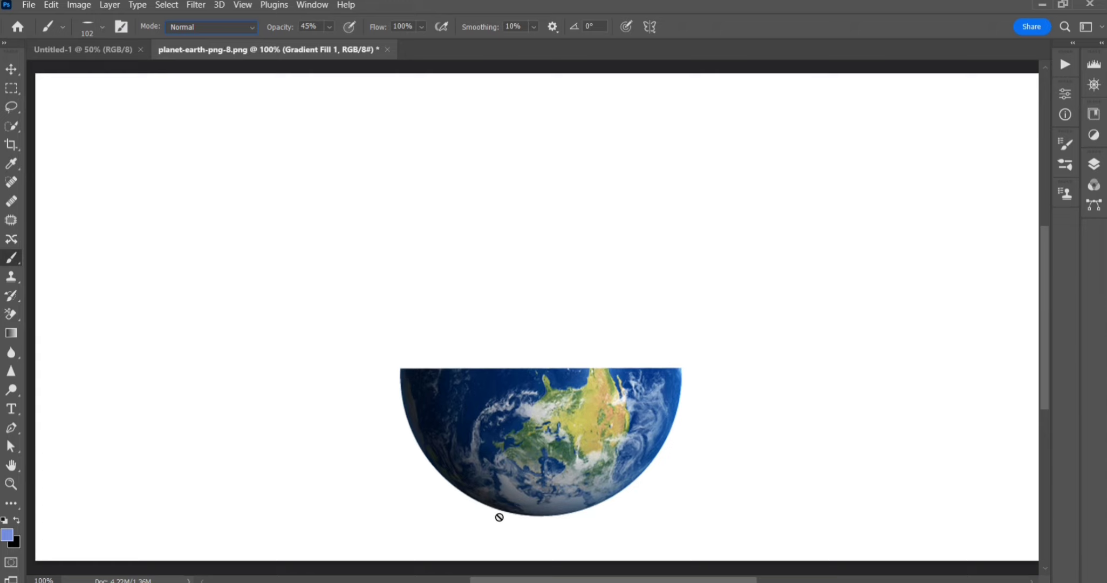
# Step: Paint a soft blue shadow stroke under the earth bowl on Layer 1
pyautogui.click(1093, 163)
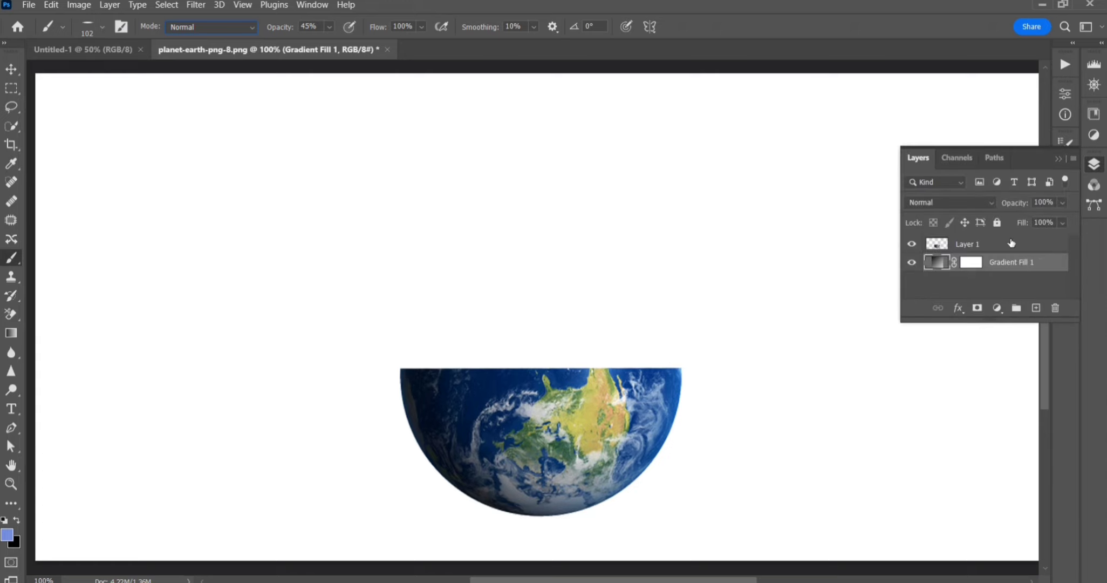
pyautogui.click(1011, 244)
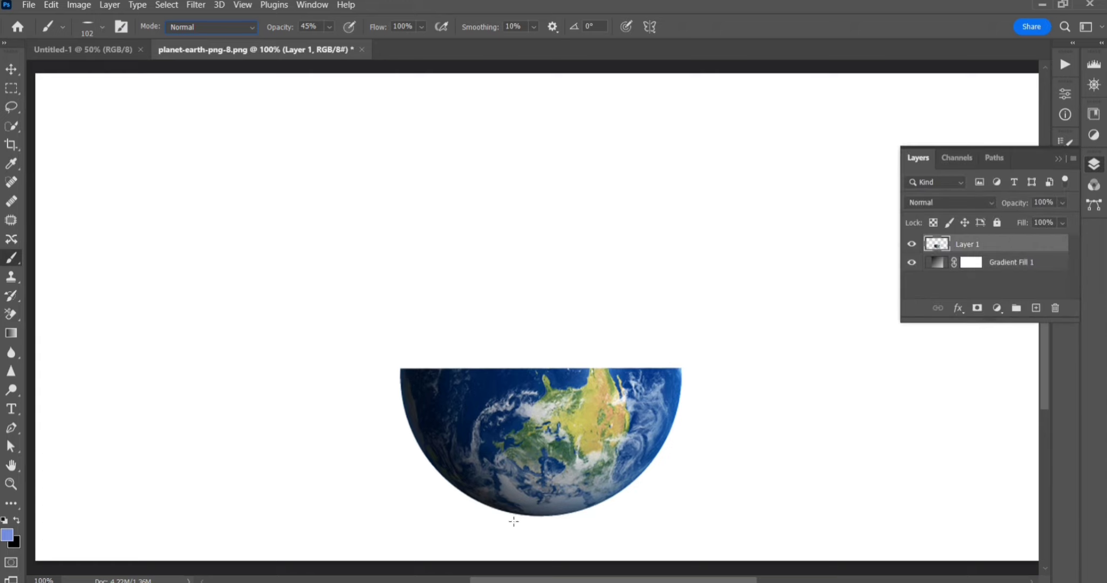
pyautogui.moveTo(465, 515); pyautogui.dragTo(601, 512)
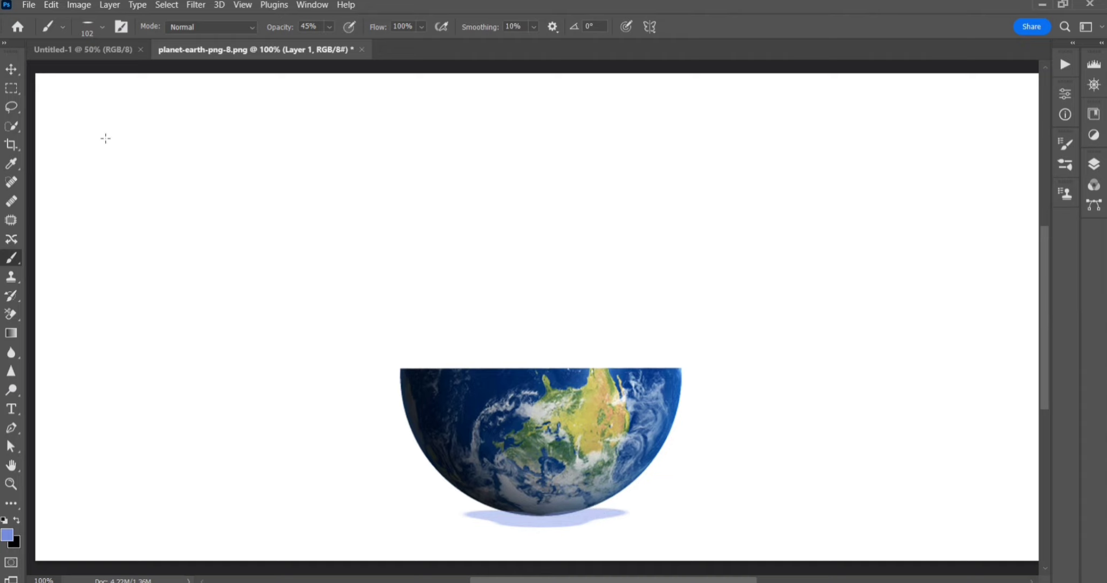
pyautogui.click(9, 71)
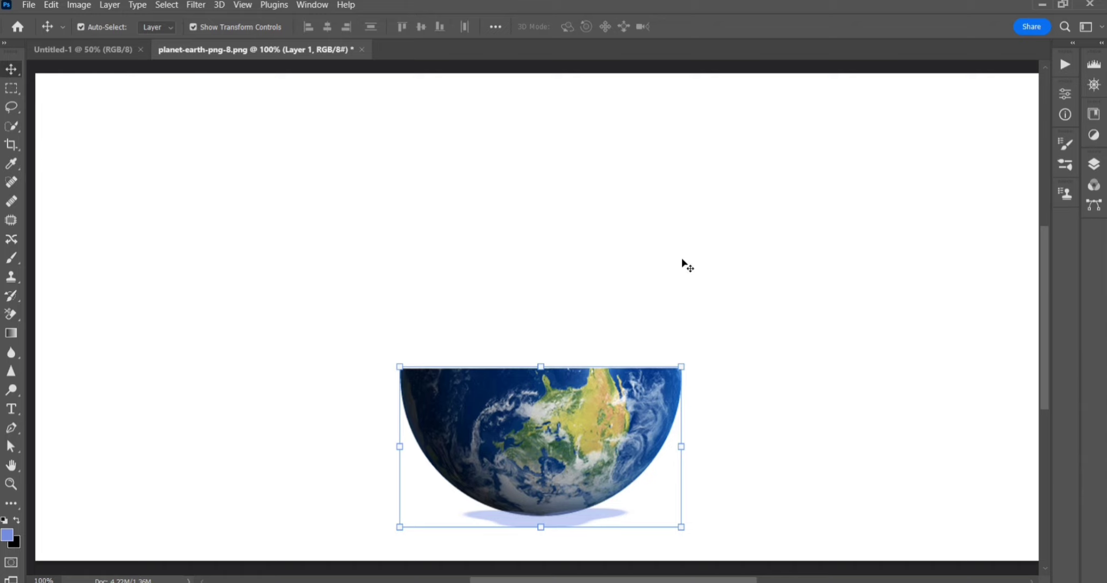
# Step: Open the grass-and-butterflies image file
pyautogui.click(788, 298)
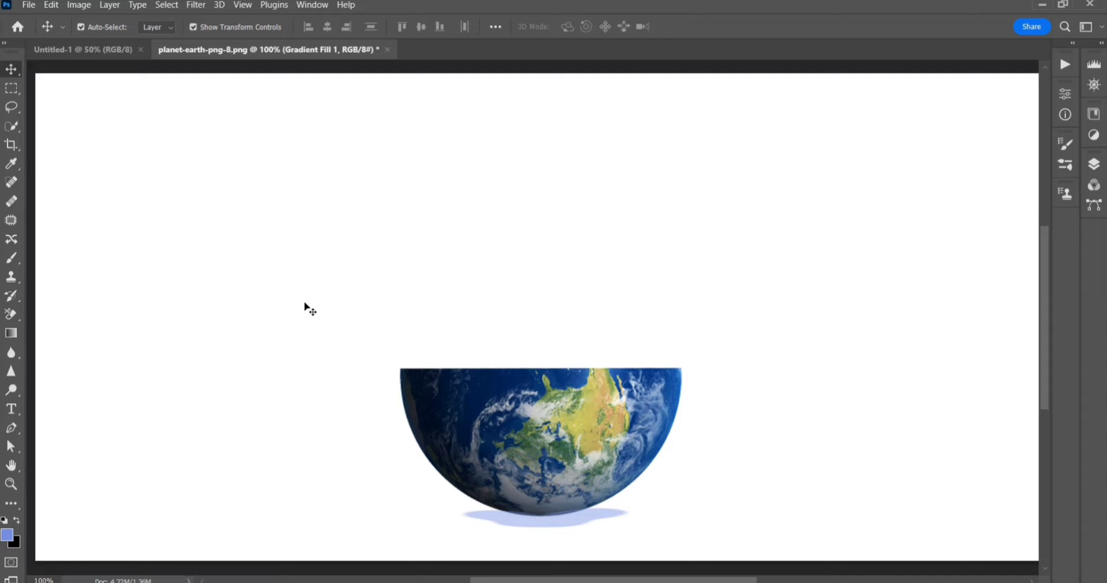
pyautogui.click(25, 5)
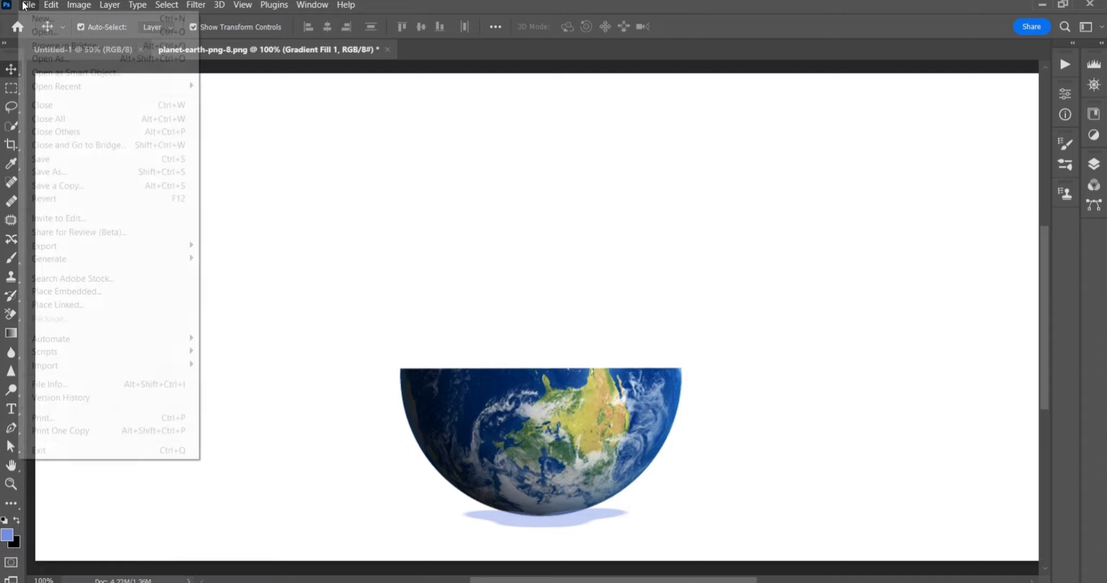
pyautogui.click(41, 32)
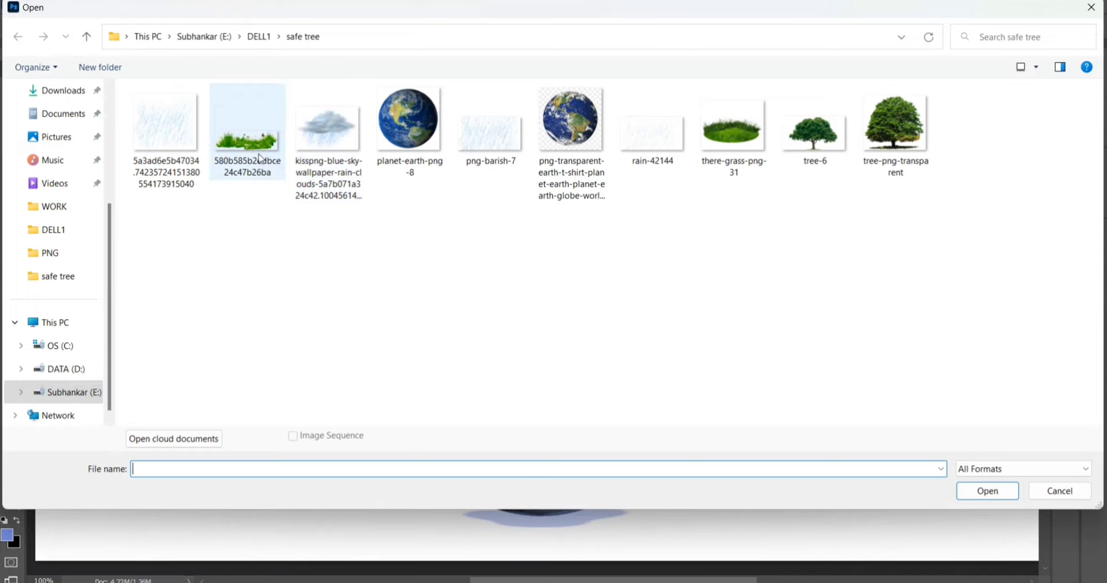
pyautogui.doubleClick(260, 158)
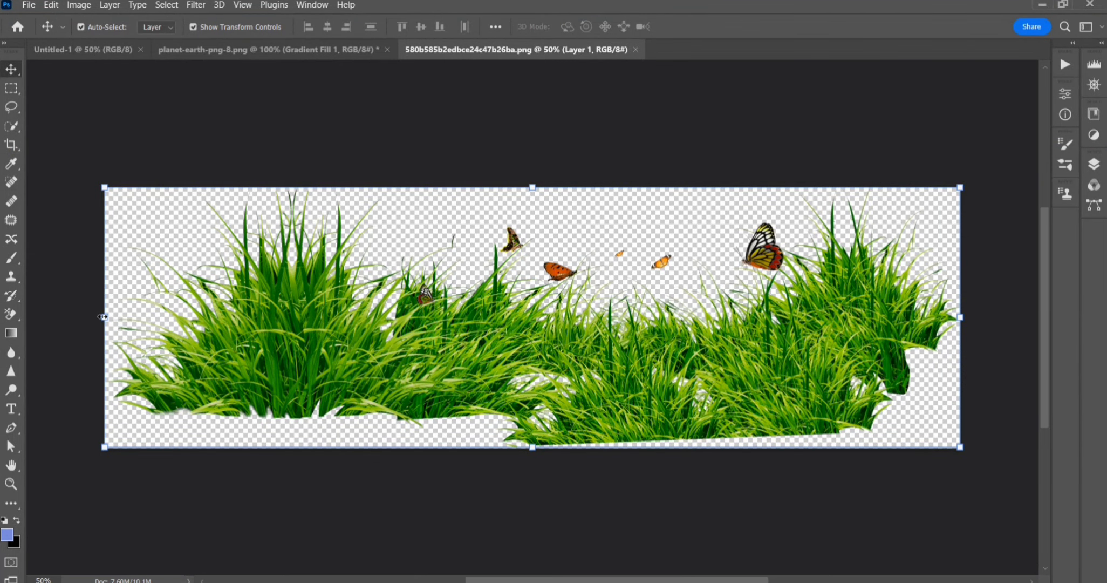
# Step: Shrink the grass image and drag it into the planet-earth document as Layer 2
pyautogui.moveTo(102, 317); pyautogui.dragTo(381, 359)
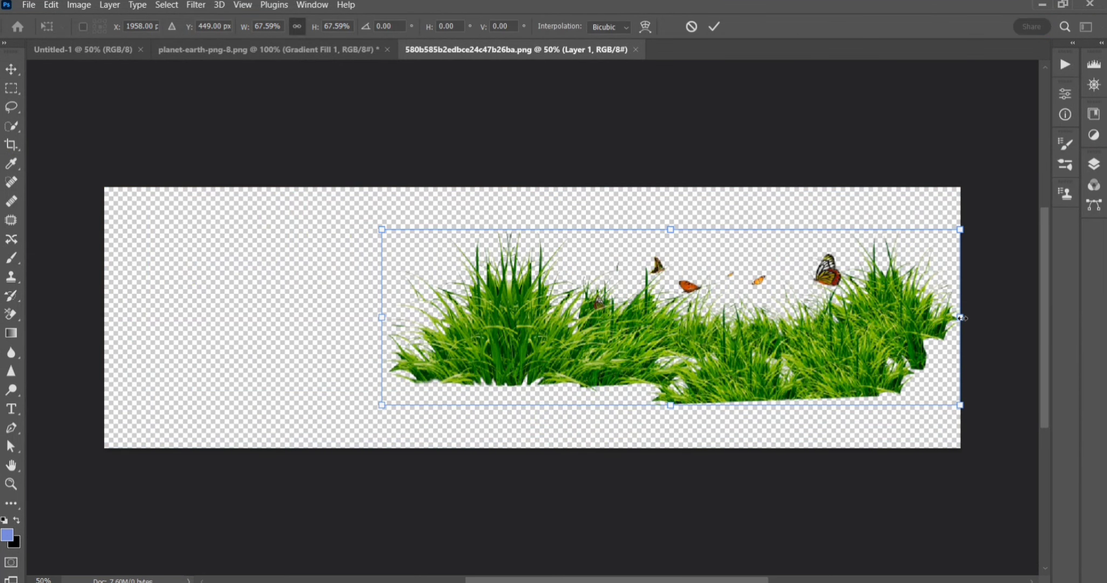
pyautogui.press('Return')
pyautogui.moveTo(761, 347)
pyautogui.mouseDown()
pyautogui.moveTo(295, 57)
pyautogui.moveTo(503, 319)
pyautogui.mouseUp()
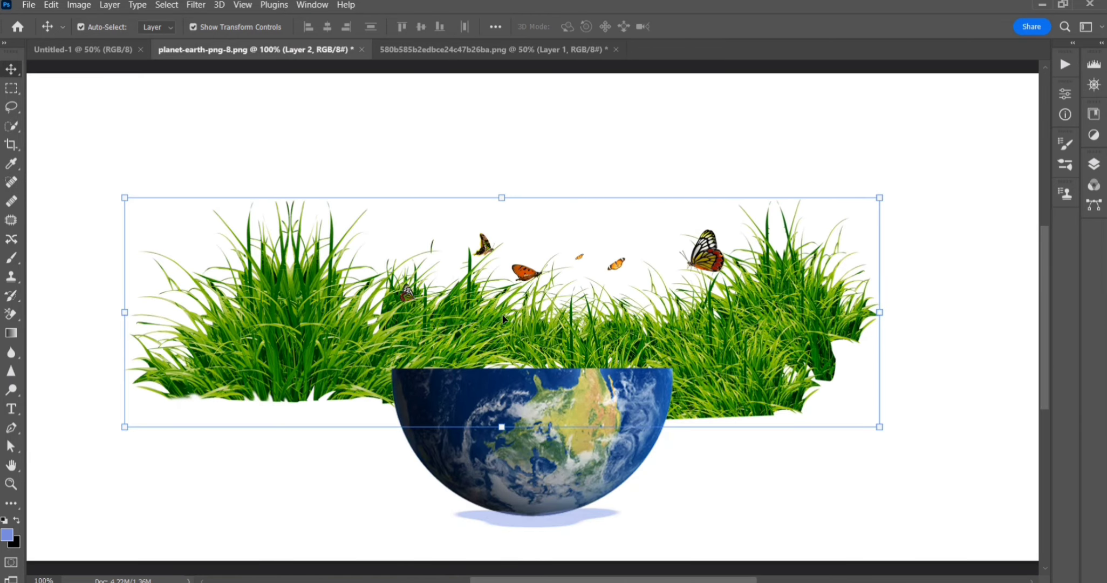
# Step: Scale the grass to about 46.7%, matching the globe's width, and seat it on the rim
pyautogui.moveTo(878, 425); pyautogui.dragTo(737, 384)
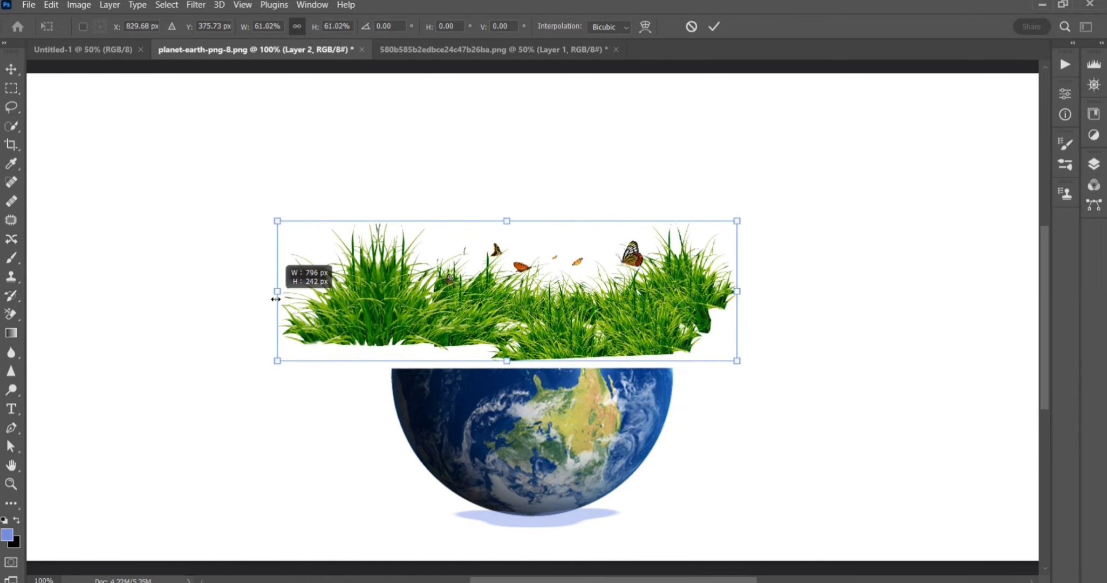
pyautogui.moveTo(122, 291); pyautogui.dragTo(311, 291)
pyautogui.moveTo(497, 319); pyautogui.dragTo(502, 348)
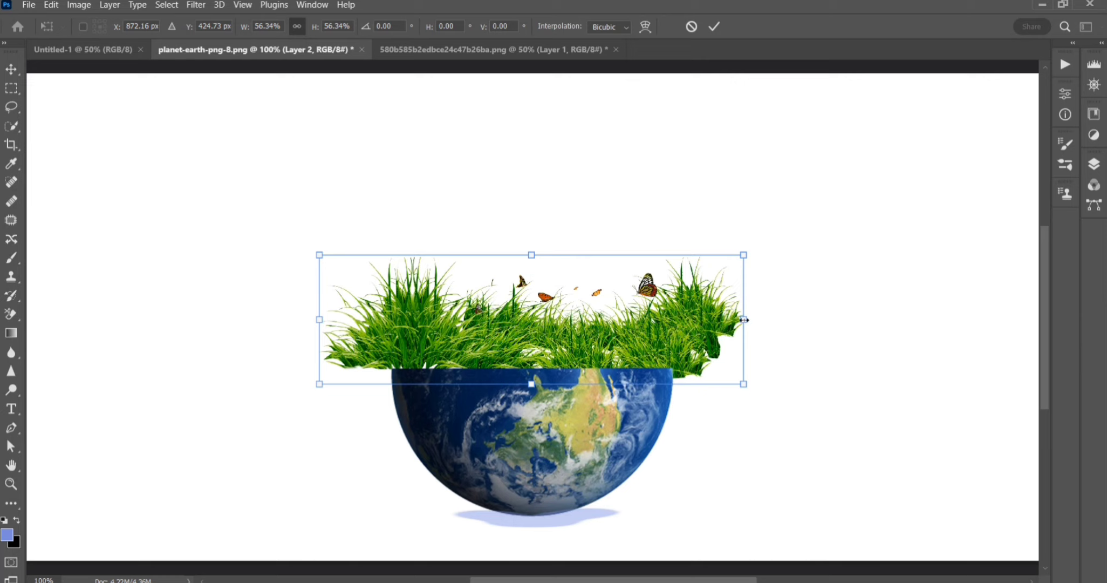
pyautogui.moveTo(743, 319); pyautogui.dragTo(733, 320)
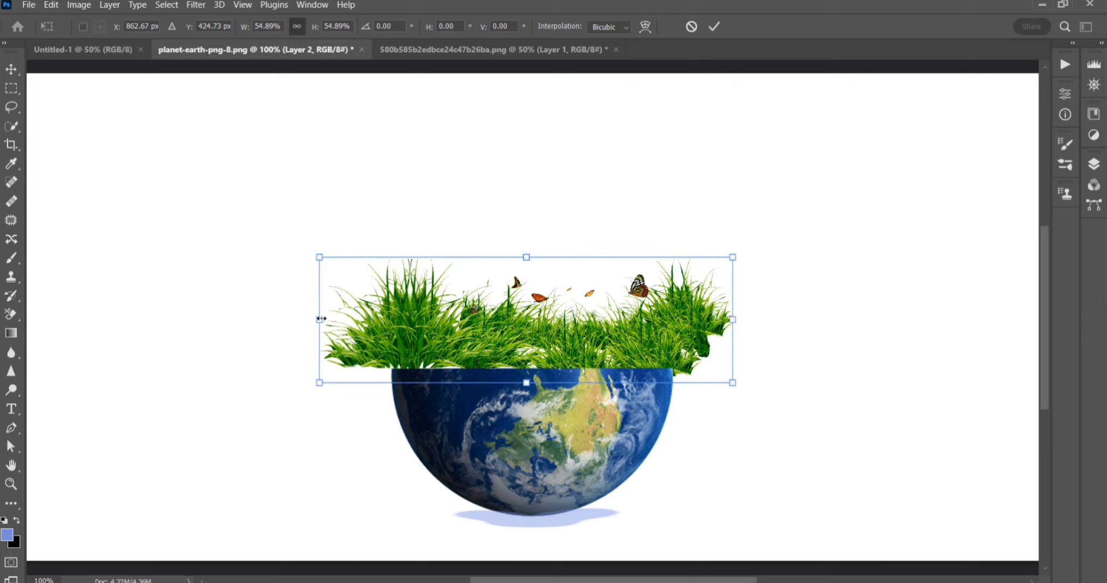
pyautogui.moveTo(321, 319); pyautogui.dragTo(367, 319)
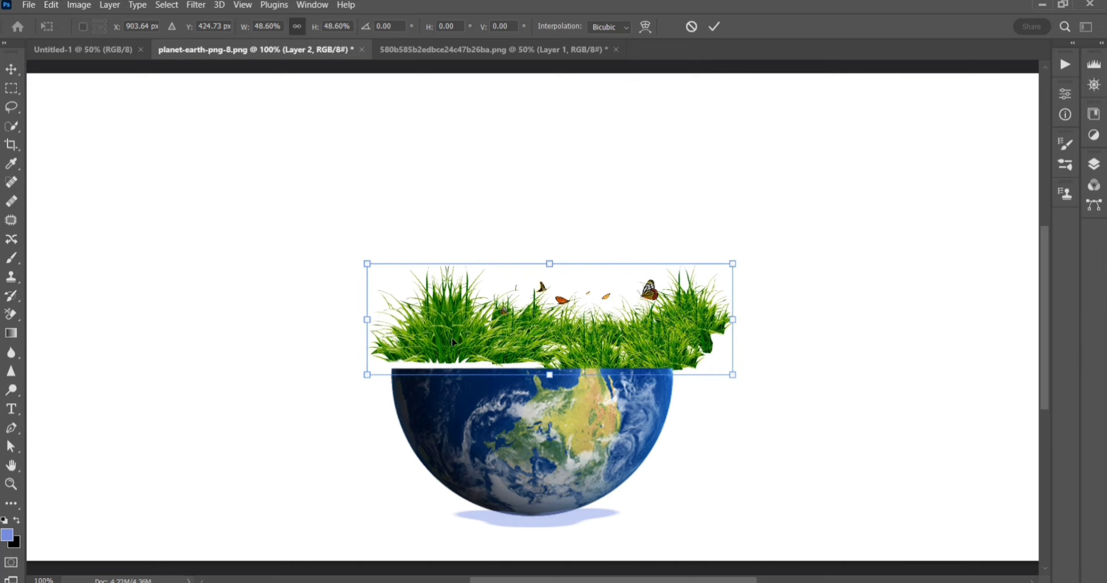
pyautogui.moveTo(452, 341)
pyautogui.mouseDown()
pyautogui.moveTo(458, 348)
pyautogui.moveTo(441, 340)
pyautogui.mouseUp()
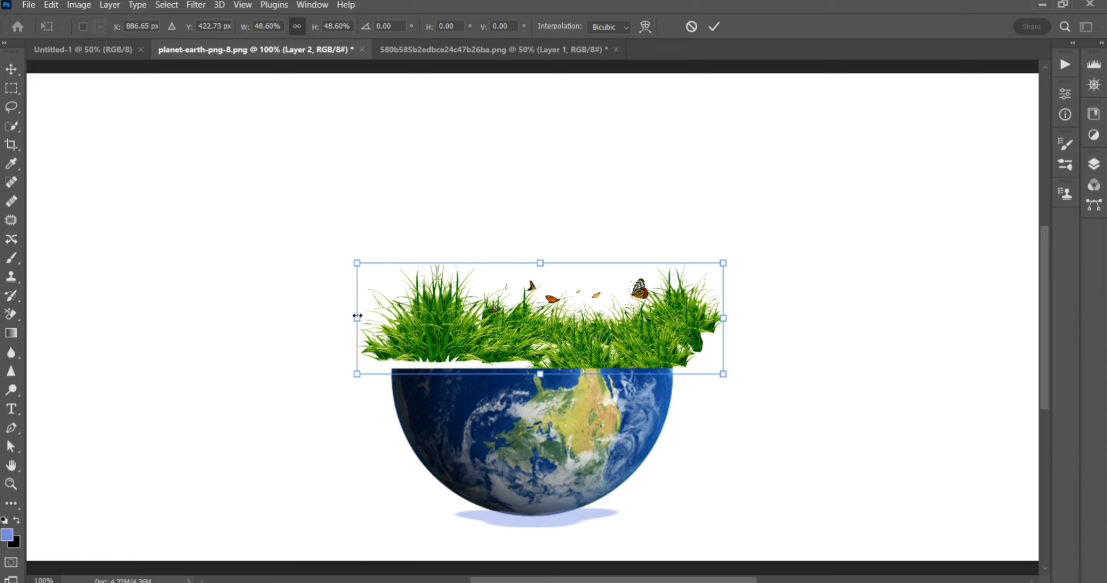
pyautogui.moveTo(356, 318); pyautogui.dragTo(372, 319)
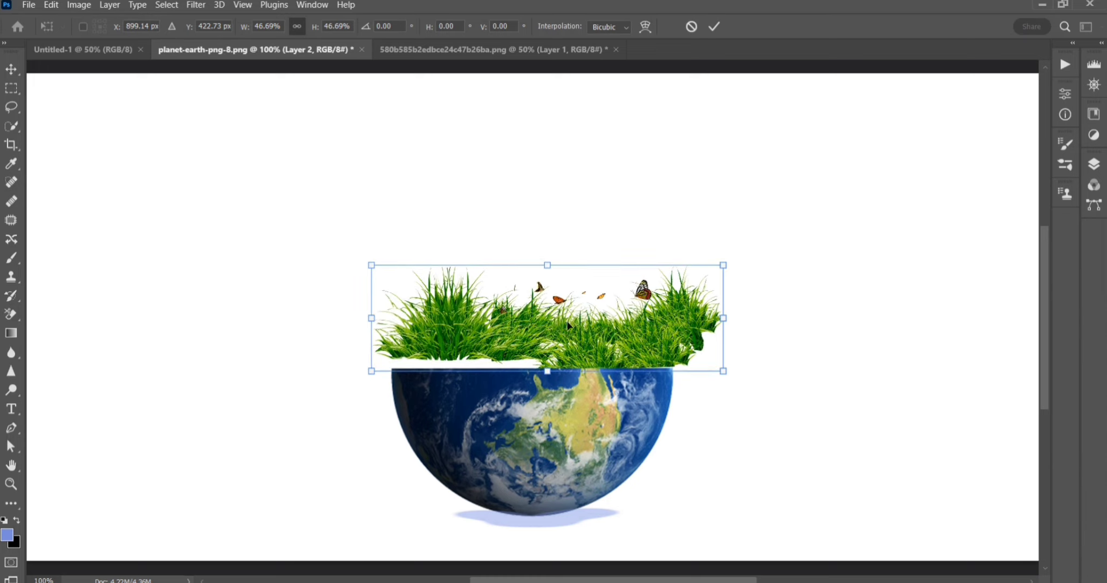
pyautogui.moveTo(568, 325); pyautogui.dragTo(567, 333)
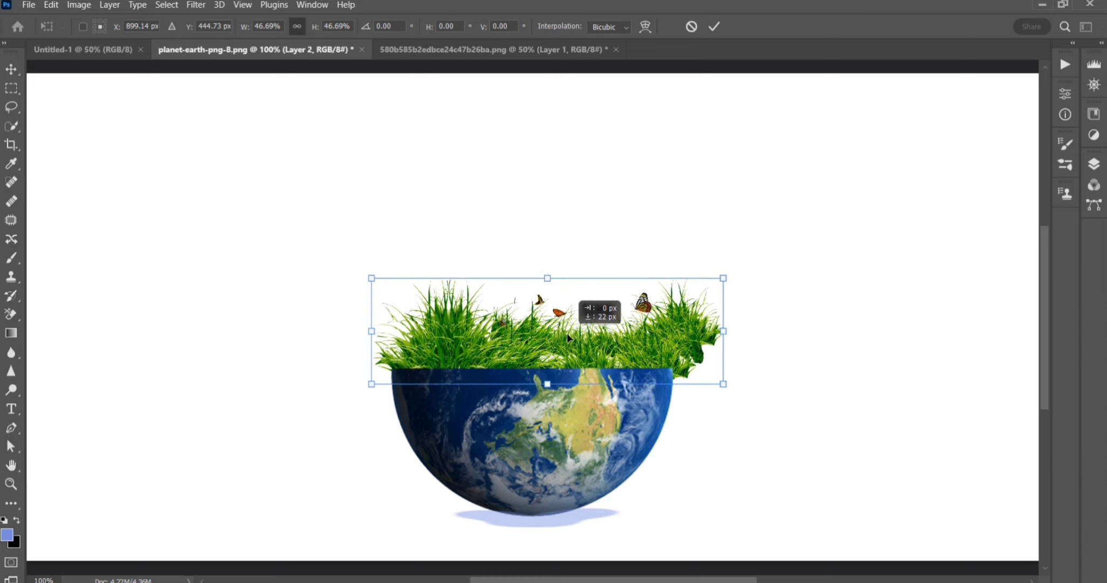
pyautogui.moveTo(723, 326); pyautogui.dragTo(701, 324)
# Step: Warp Layer 2's grass, bending its top edge and corners down and curving the right edge inward
pyautogui.click(645, 26)
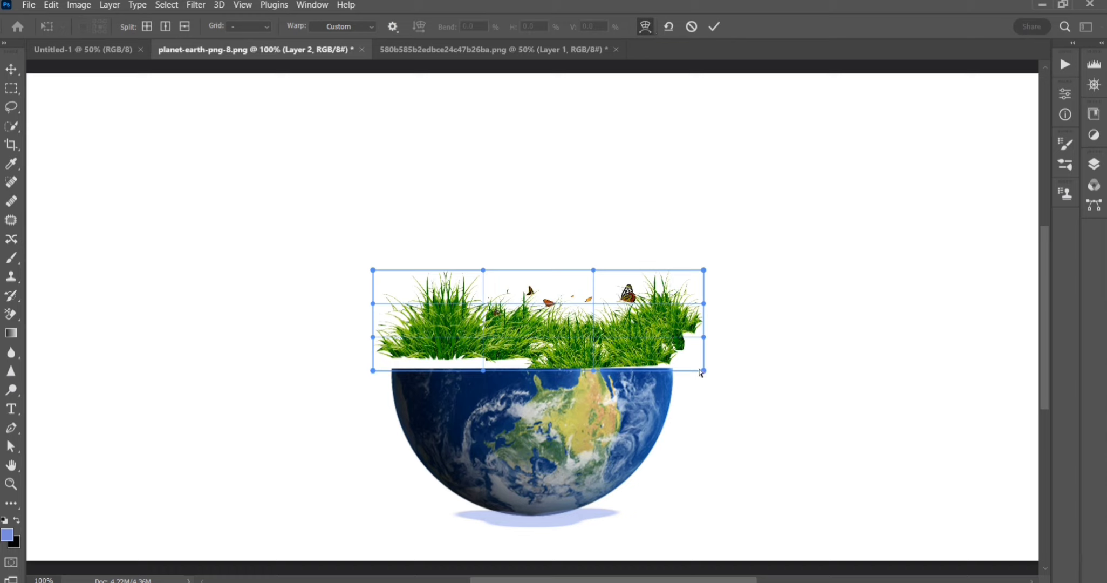
pyautogui.moveTo(702, 372); pyautogui.dragTo(709, 383)
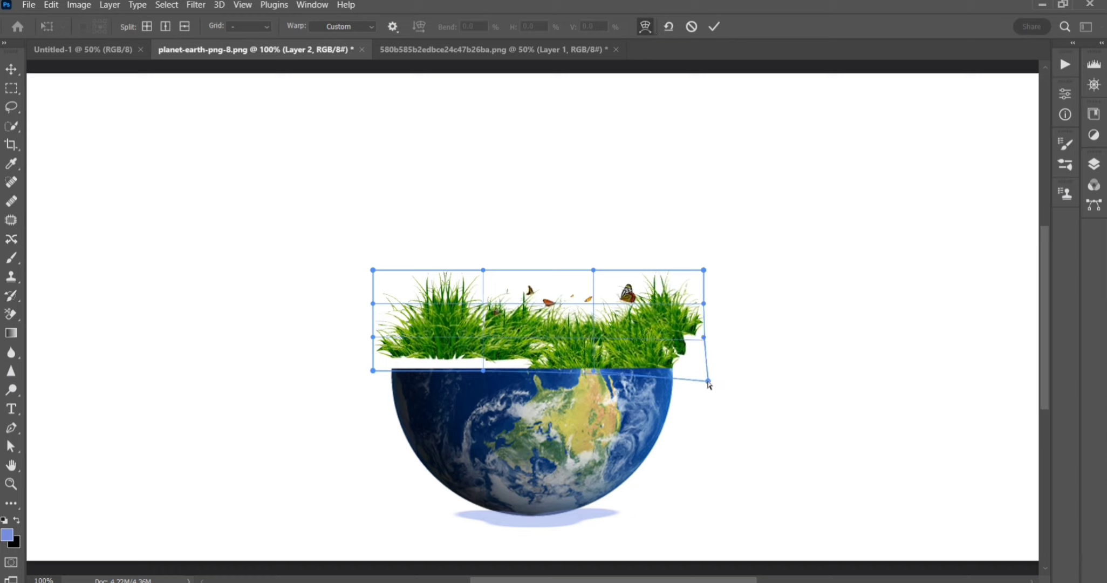
pyautogui.moveTo(482, 371); pyautogui.dragTo(482, 397)
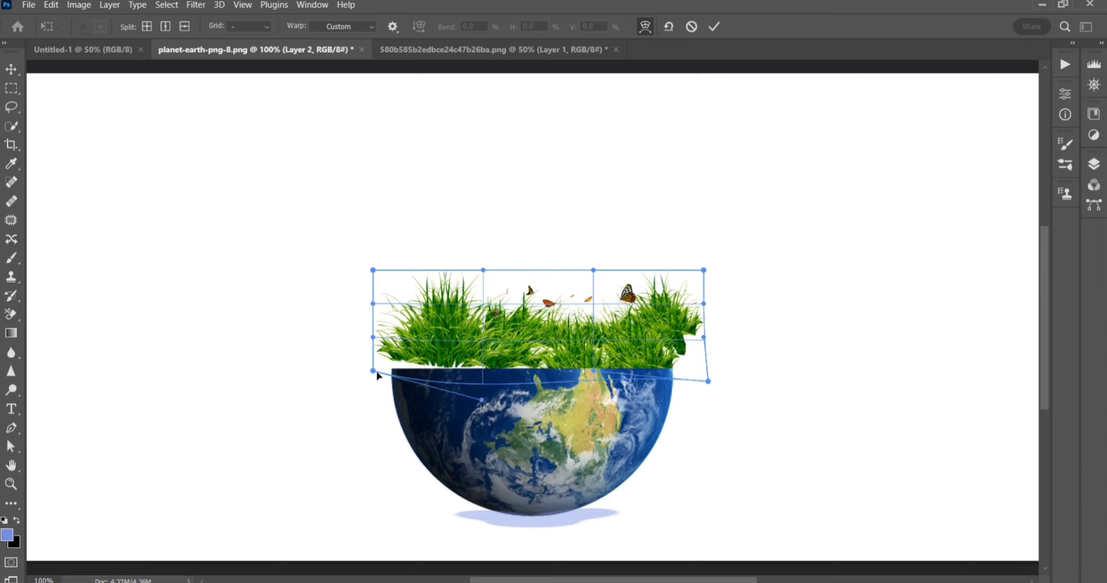
pyautogui.moveTo(373, 370); pyautogui.dragTo(375, 389)
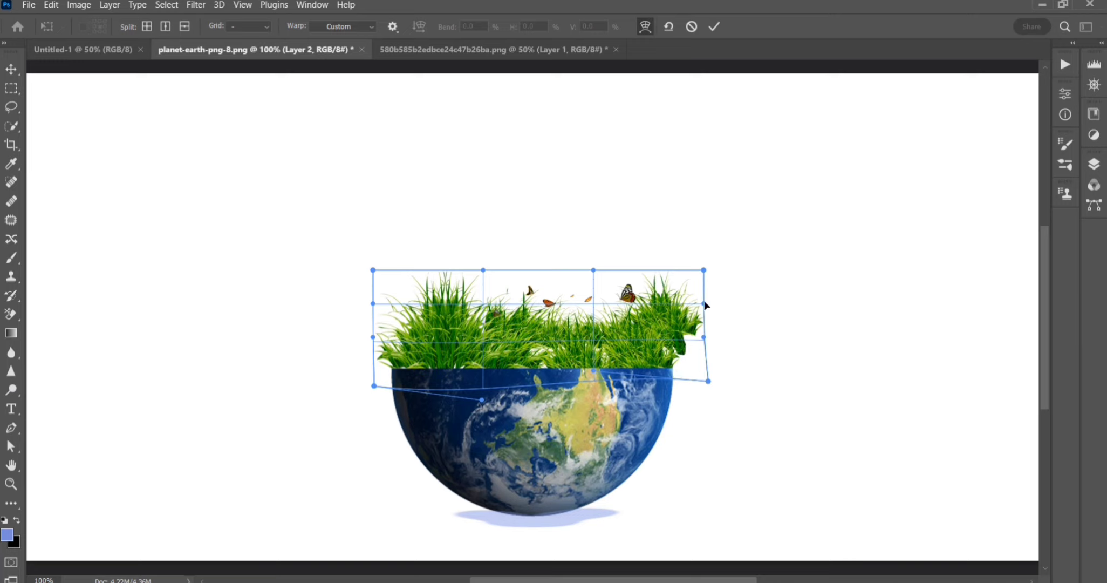
pyautogui.moveTo(700, 303); pyautogui.dragTo(664, 303)
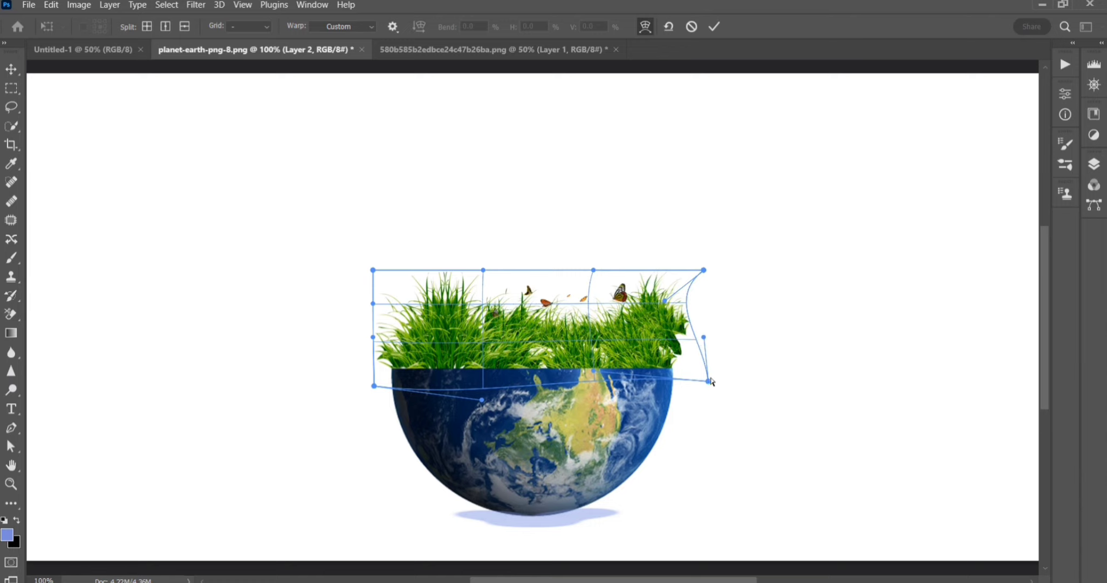
pyautogui.moveTo(709, 380); pyautogui.dragTo(709, 379)
pyautogui.moveTo(703, 339); pyautogui.dragTo(685, 343)
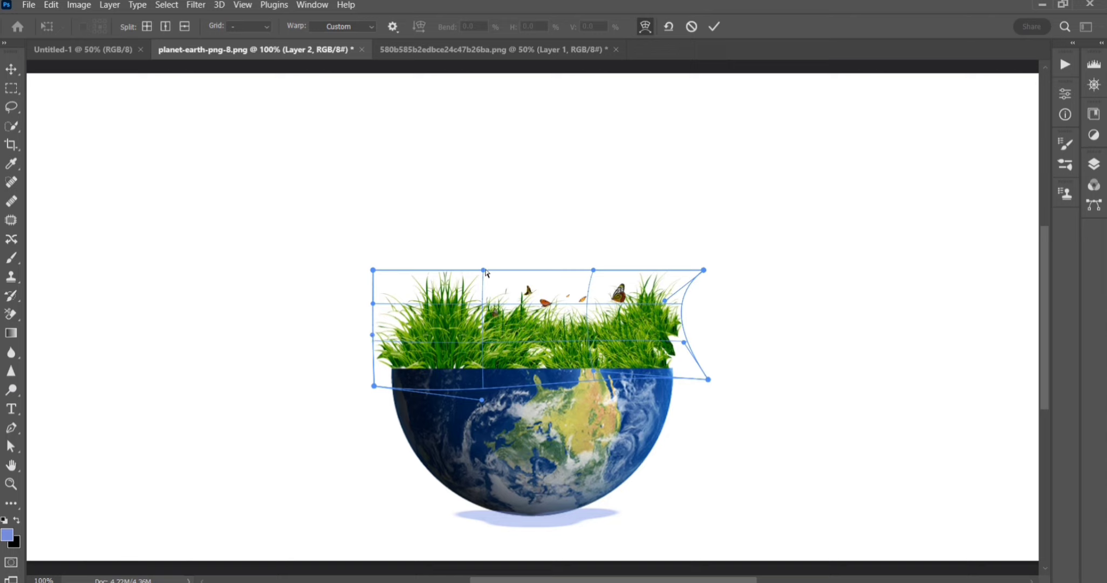
pyautogui.moveTo(483, 271); pyautogui.dragTo(486, 327)
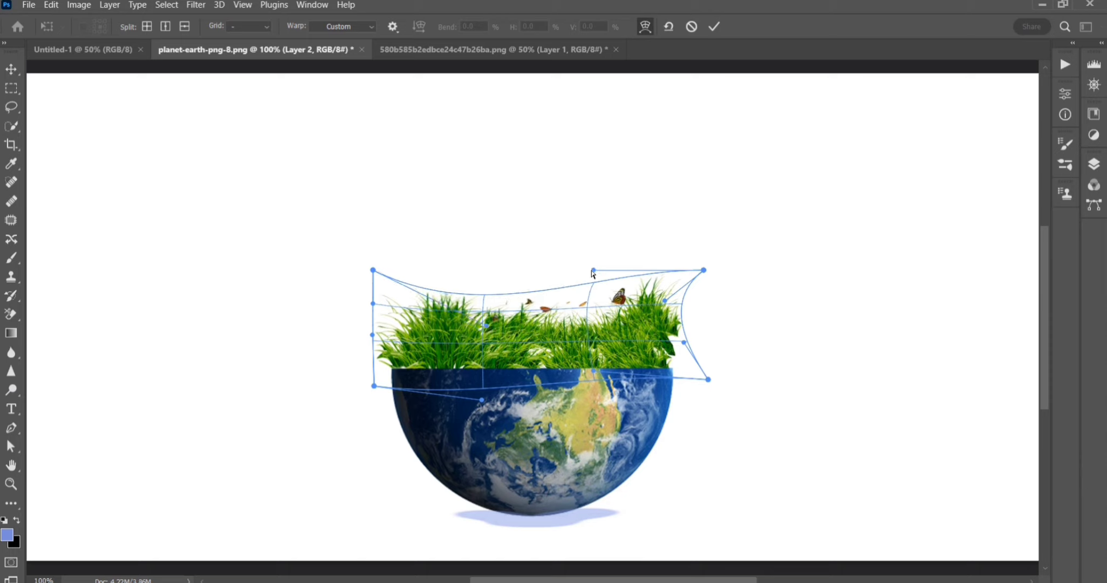
pyautogui.moveTo(593, 271)
pyautogui.mouseDown()
pyautogui.moveTo(595, 308)
pyautogui.moveTo(586, 278)
pyautogui.mouseUp()
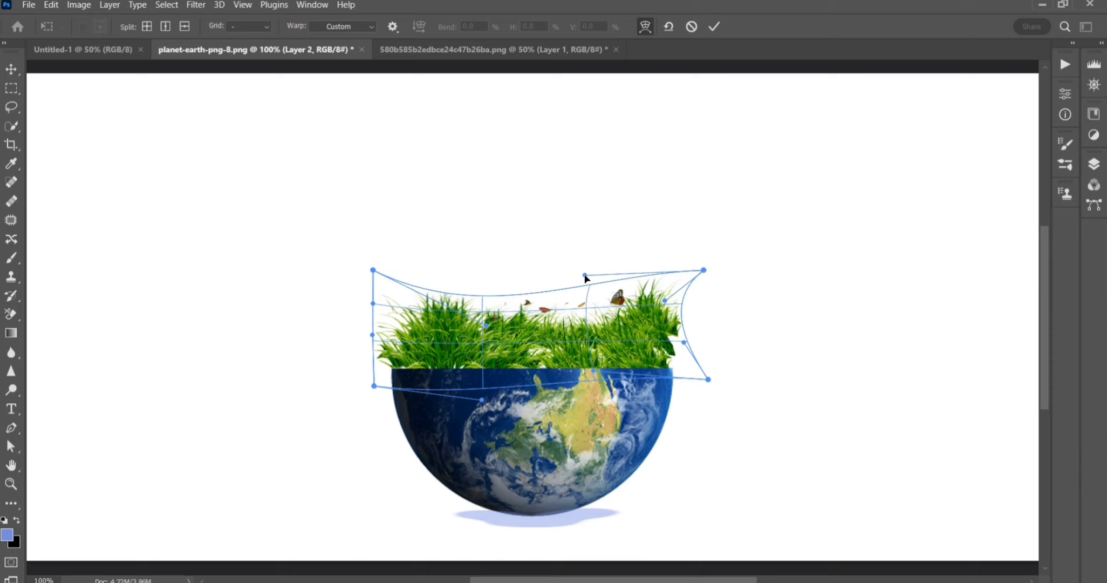
pyautogui.moveTo(487, 324); pyautogui.dragTo(490, 327)
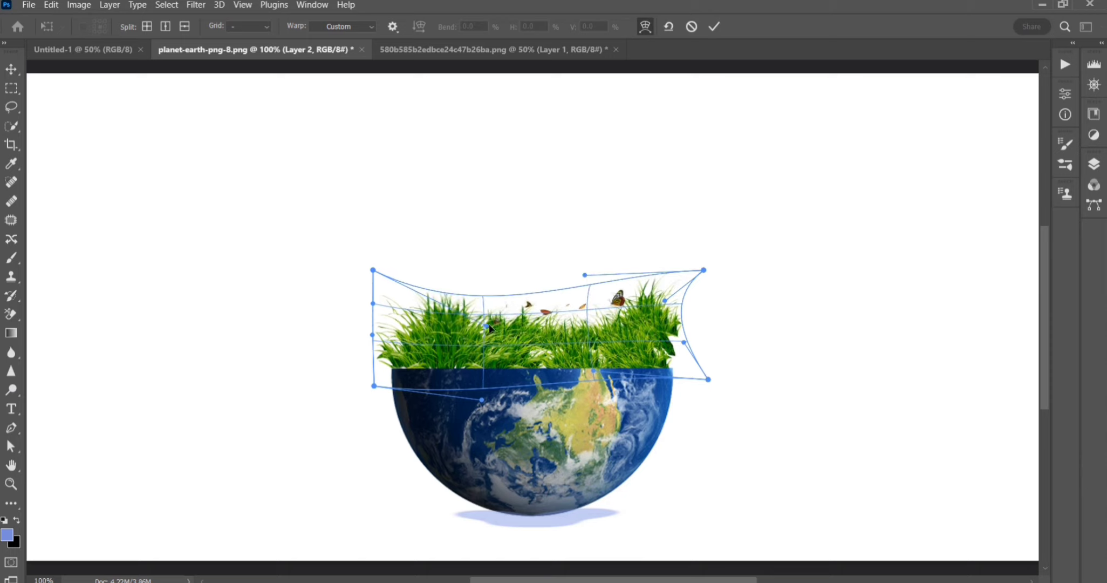
pyautogui.click(714, 27)
# Step: Commit the grass warp and set Layer 2's blend mode to Multiply
pyautogui.click(739, 229)
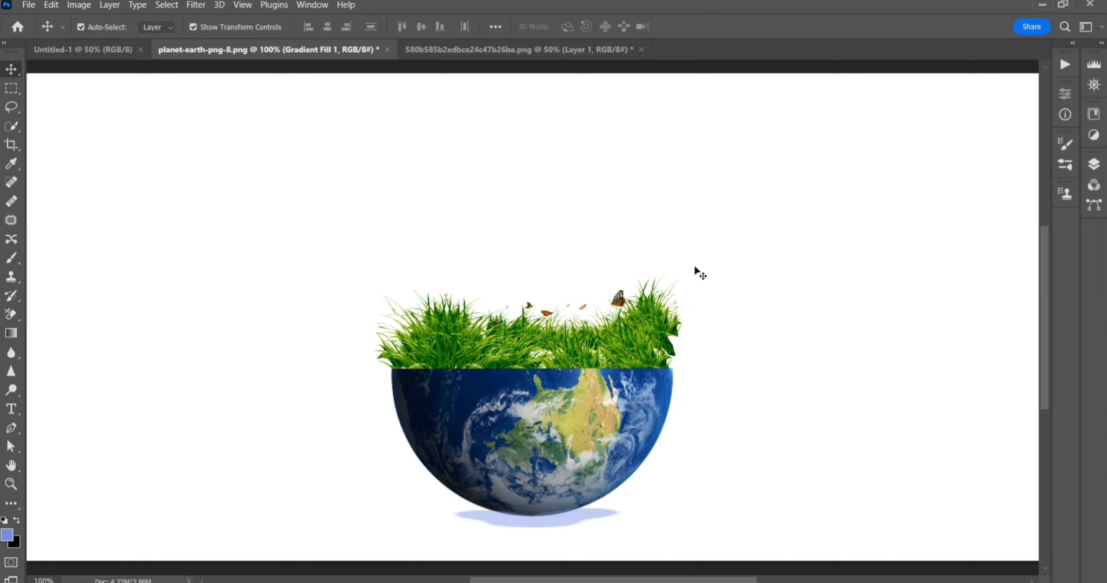
pyautogui.click(632, 306)
pyautogui.click(1096, 164)
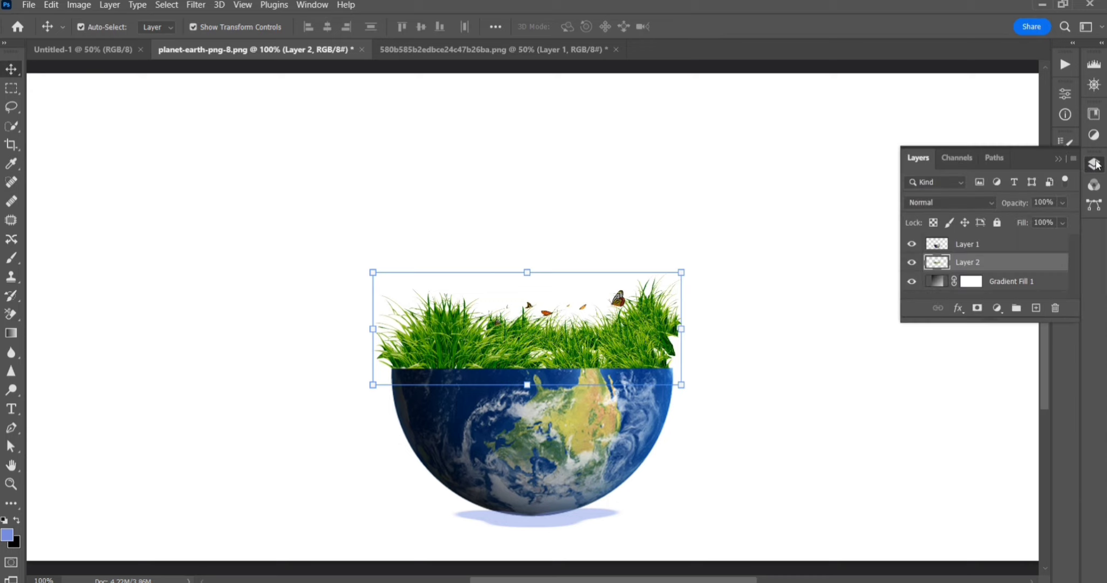
pyautogui.click(984, 200)
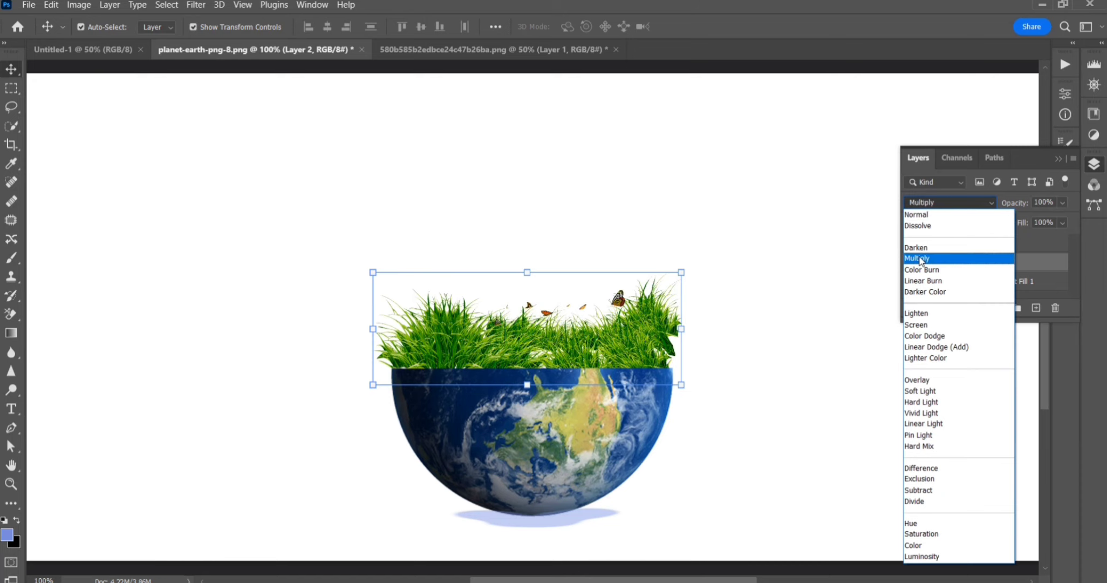
pyautogui.click(920, 259)
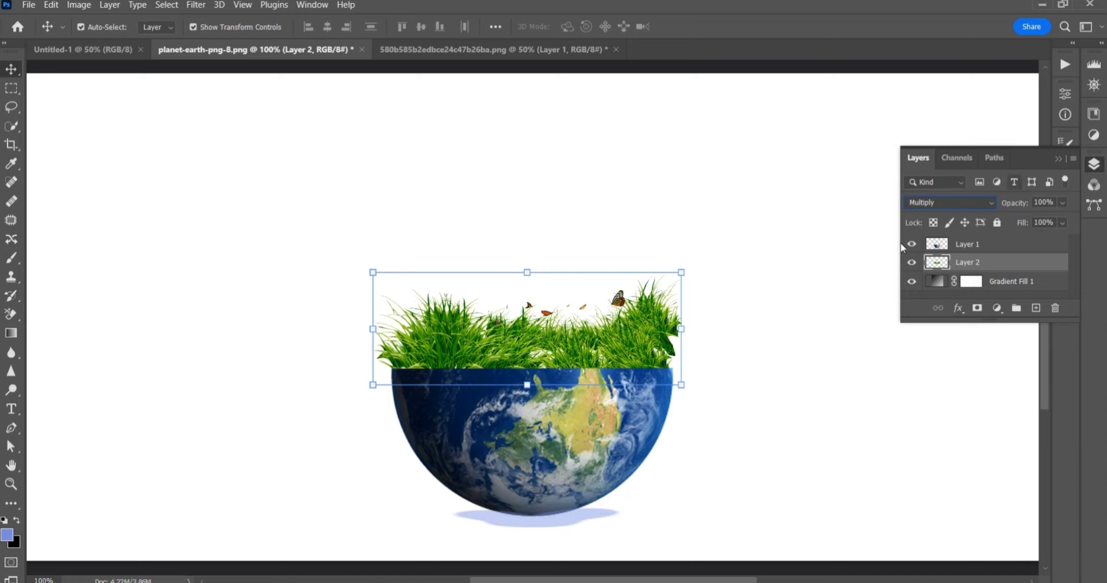
# Step: Add a white layer mask to the grass layer, Layer 2
pyautogui.click(773, 398)
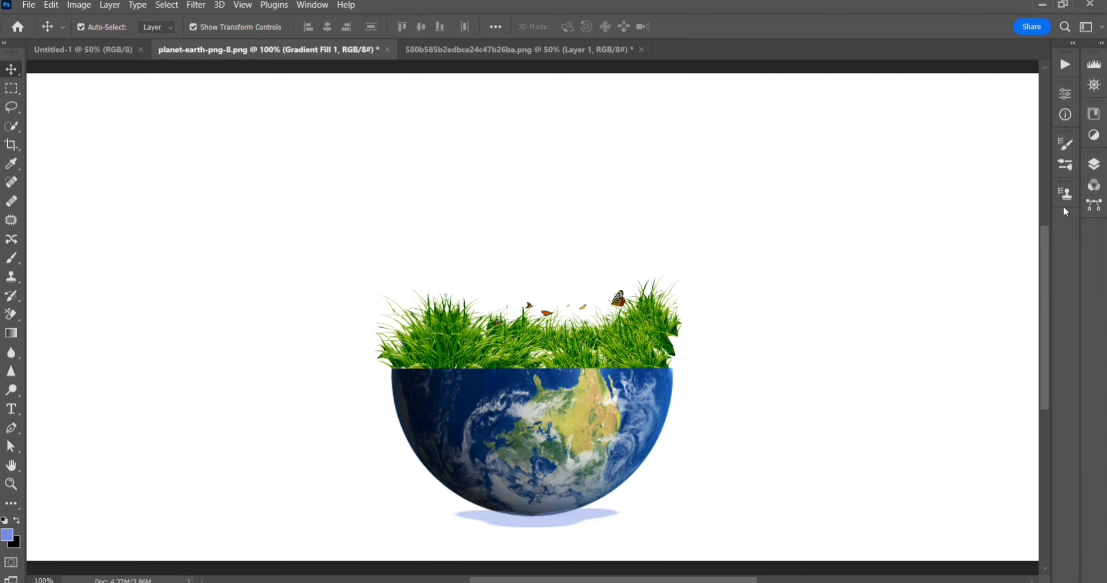
pyautogui.click(1095, 164)
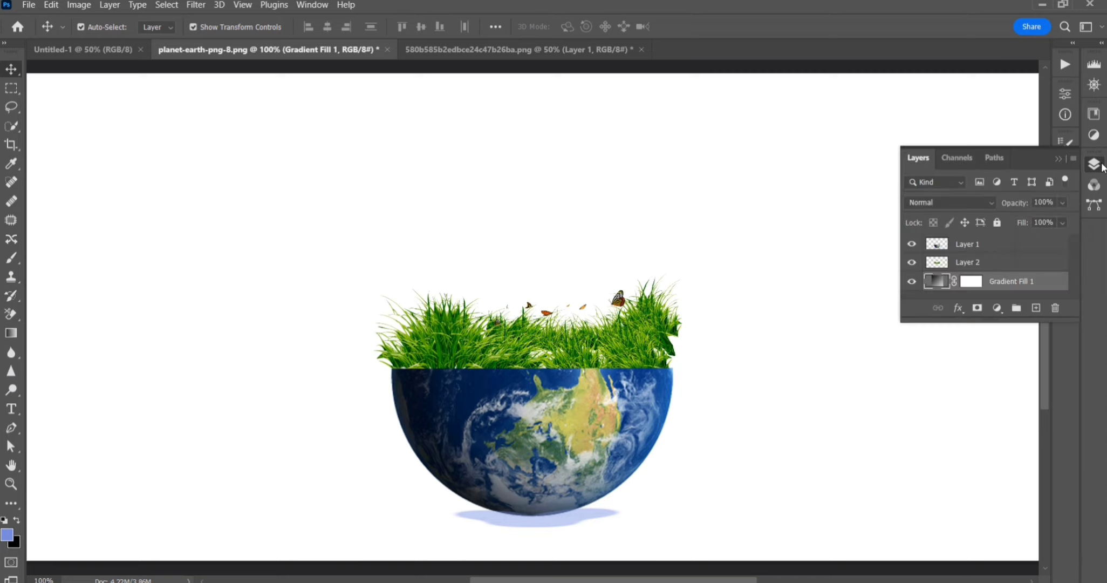
pyautogui.click(997, 263)
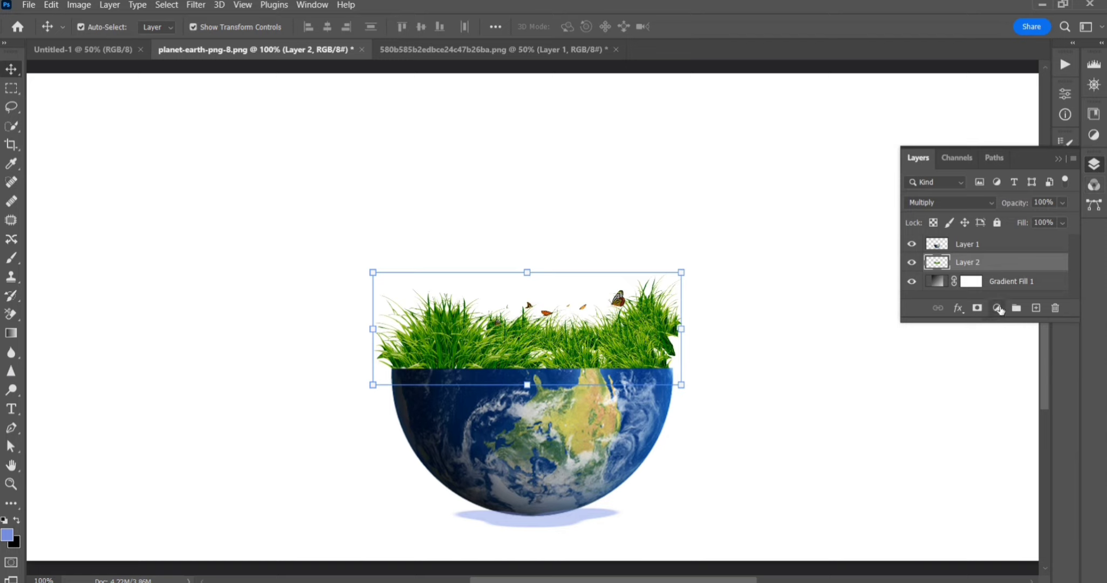
pyautogui.click(977, 307)
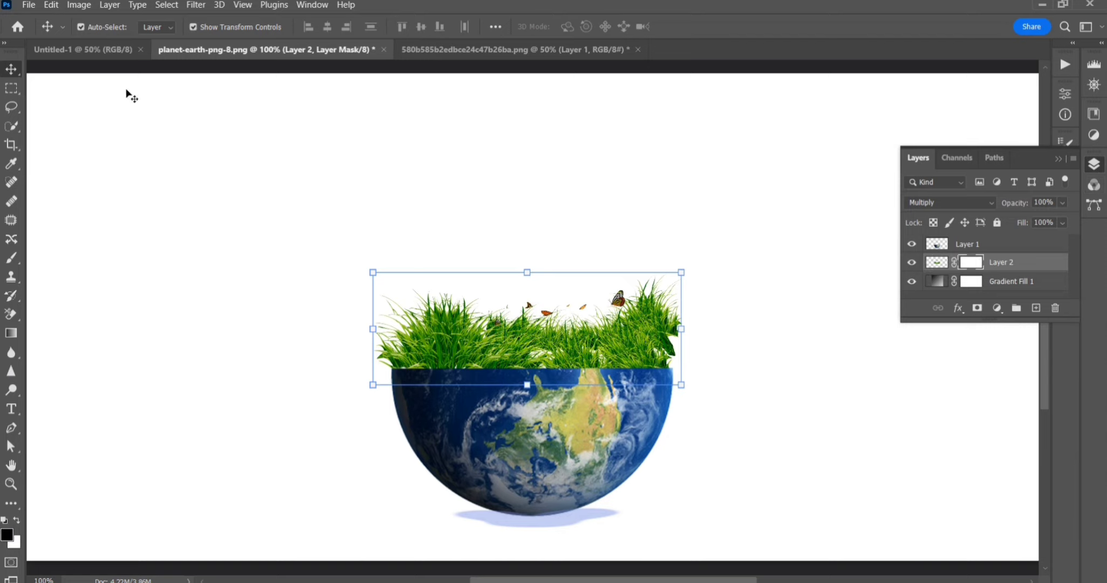
pyautogui.click(29, 5)
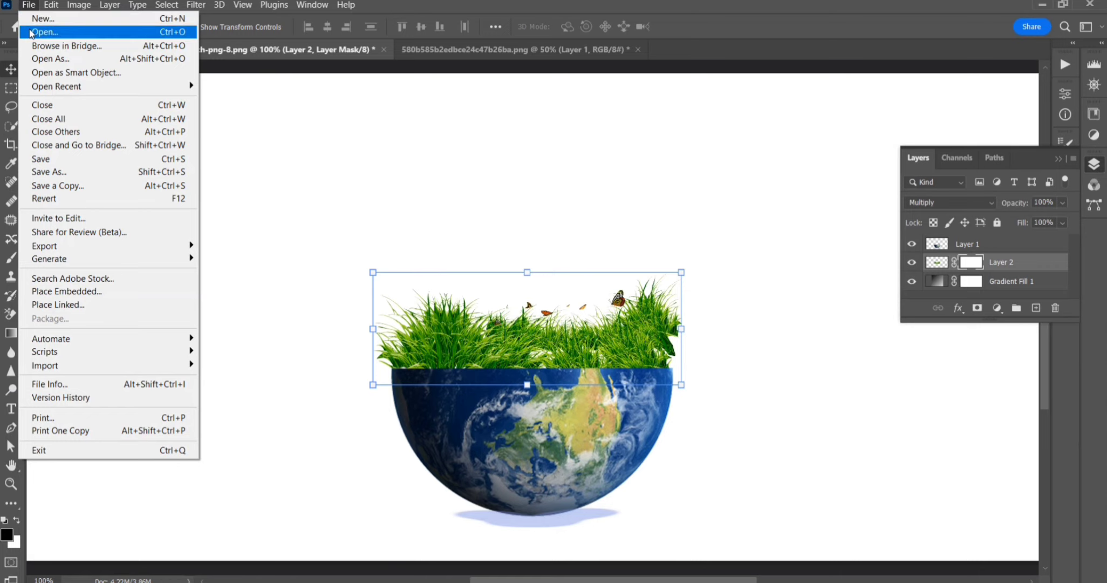
# Step: Open tree-6.png, scale the tree to about 61%, and drag it into the planet-earth document
pyautogui.click(43, 32)
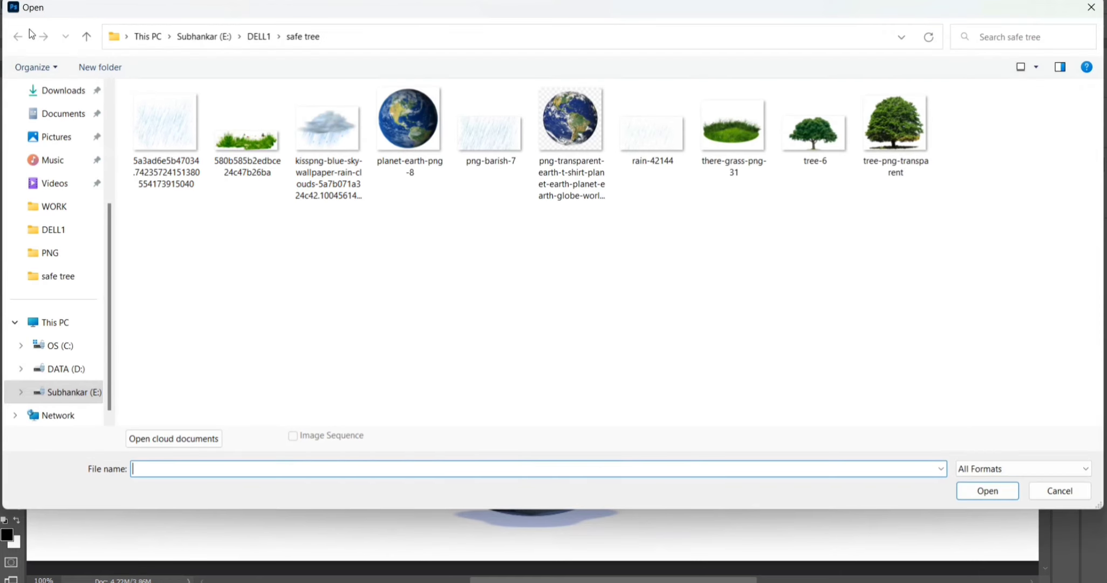
pyautogui.doubleClick(809, 162)
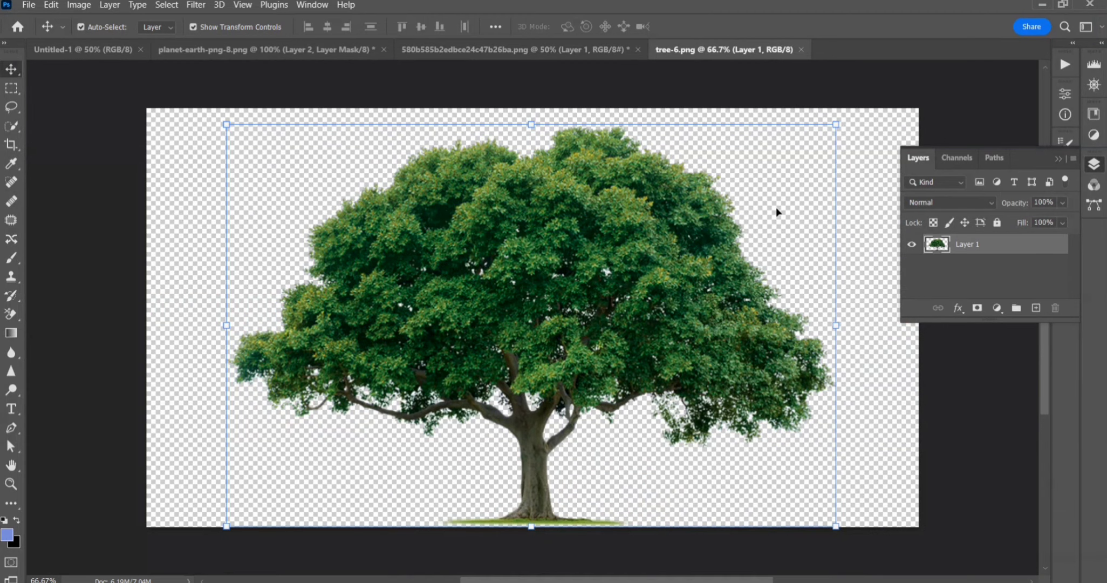
pyautogui.click(582, 278)
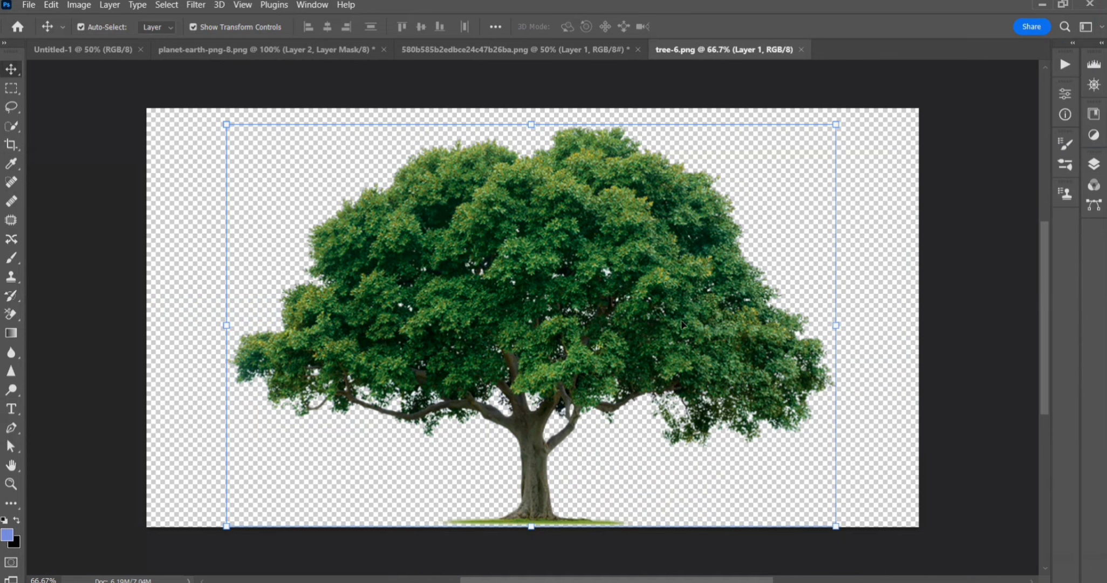
pyautogui.moveTo(835, 525); pyautogui.dragTo(600, 370)
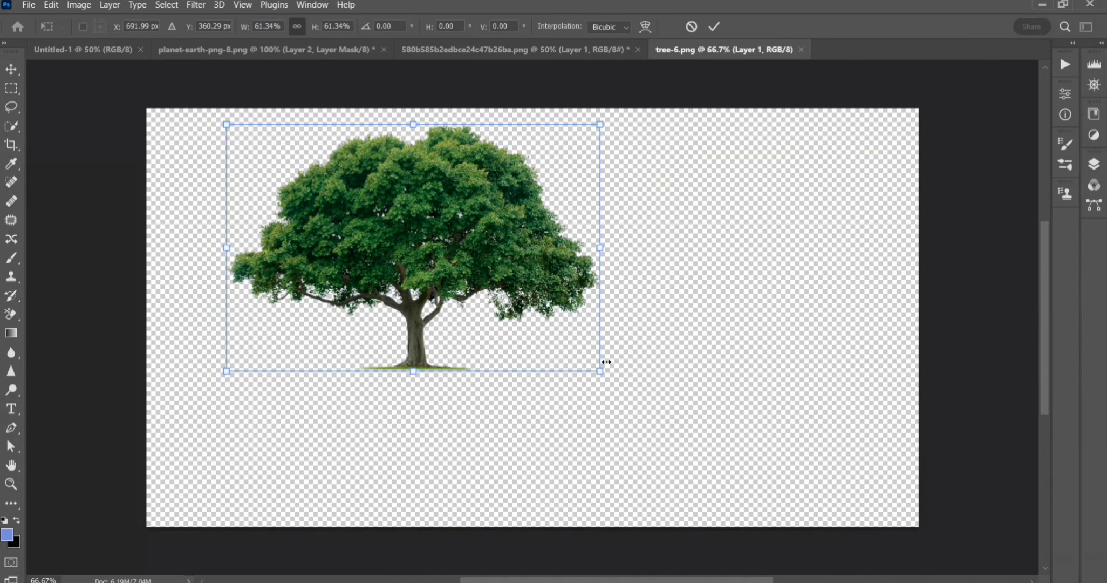
pyautogui.moveTo(450, 267); pyautogui.dragTo(562, 336)
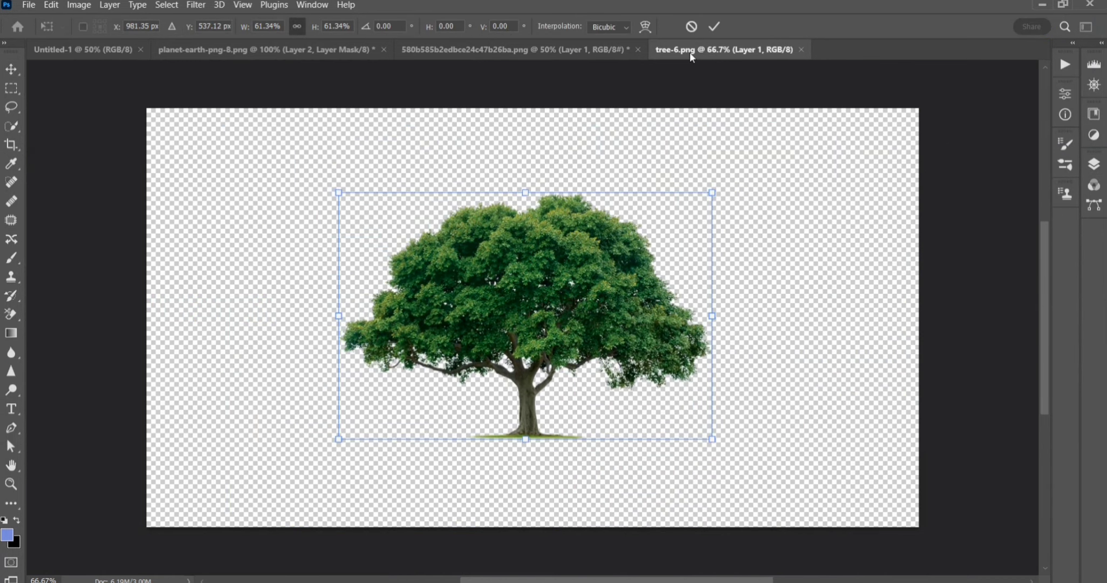
pyautogui.click(714, 26)
pyautogui.moveTo(687, 178)
pyautogui.mouseDown()
pyautogui.moveTo(356, 50)
pyautogui.moveTo(504, 273)
pyautogui.mouseUp()
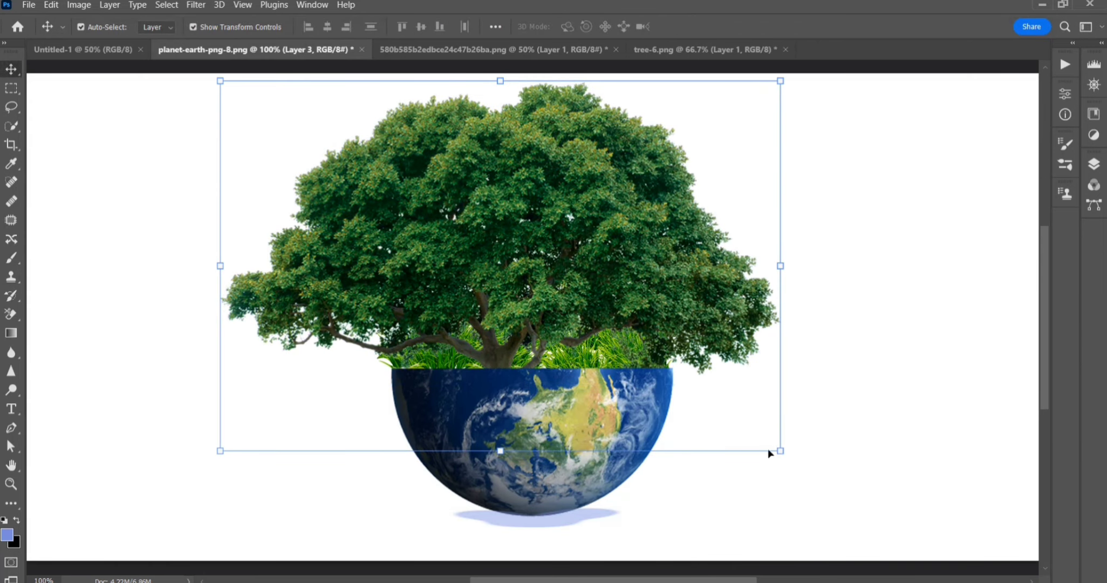
# Step: Scale the tree down to about 45% and position it on the grass above the bowl
pyautogui.moveTo(779, 451); pyautogui.dragTo(568, 310)
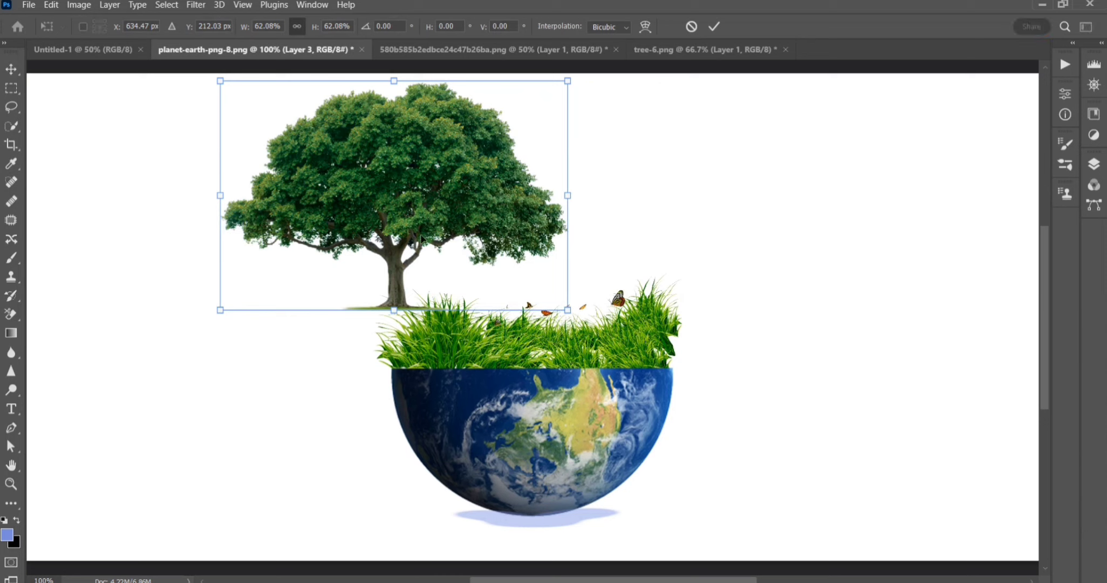
pyautogui.moveTo(422, 238); pyautogui.dragTo(568, 295)
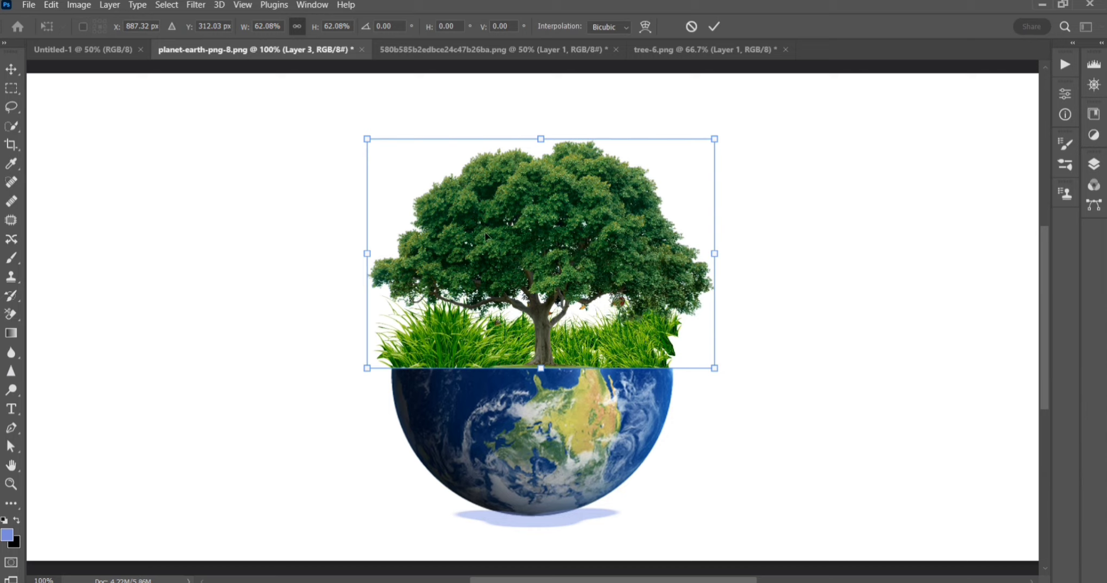
pyautogui.moveTo(365, 138); pyautogui.dragTo(456, 198)
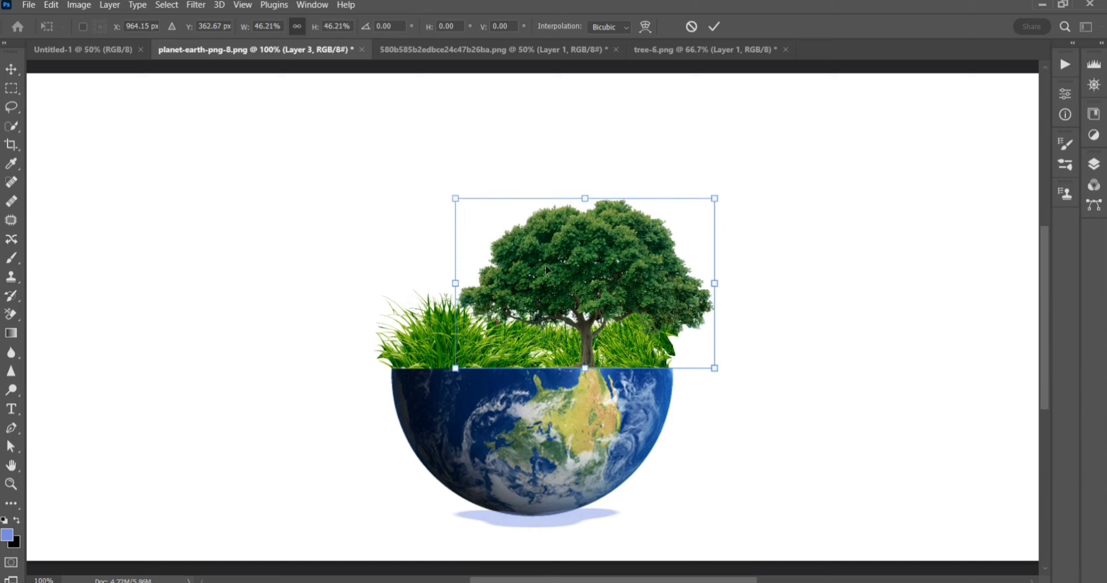
pyautogui.moveTo(563, 283); pyautogui.dragTo(513, 284)
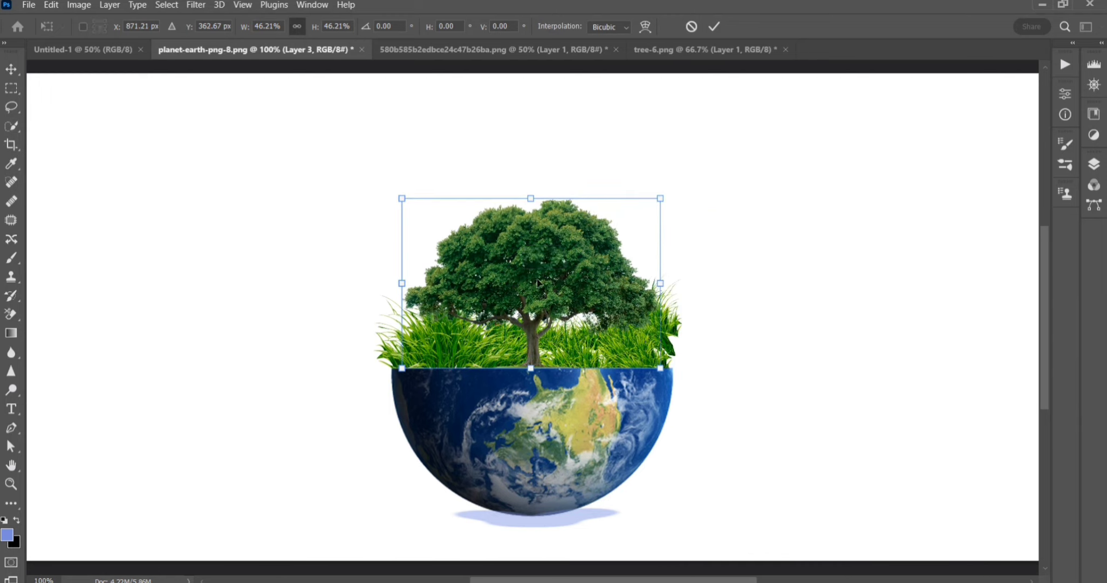
pyautogui.moveTo(660, 198); pyautogui.dragTo(665, 172)
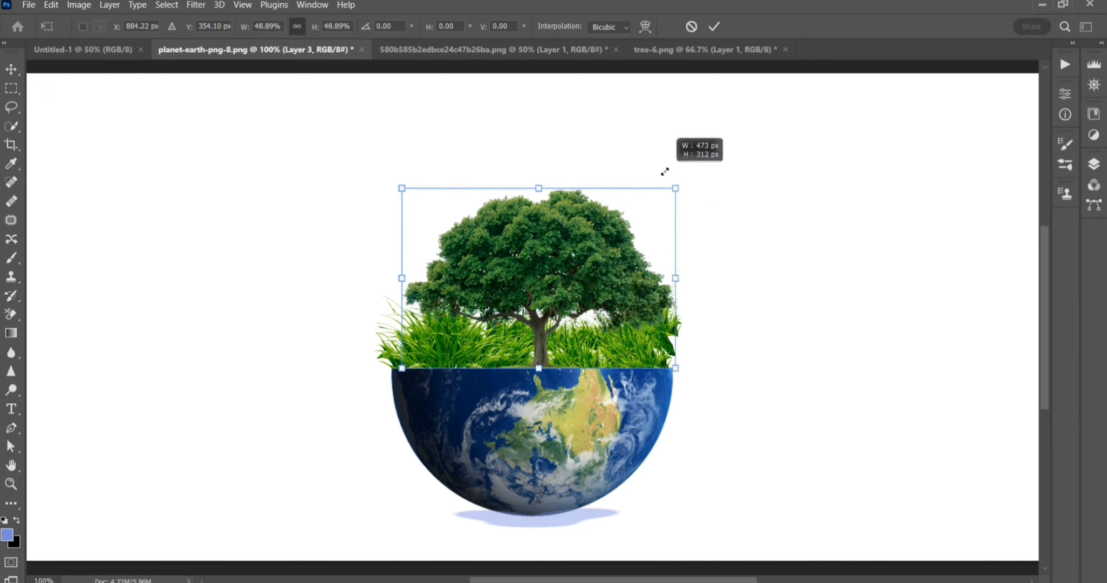
pyautogui.moveTo(664, 172); pyautogui.dragTo(649, 198)
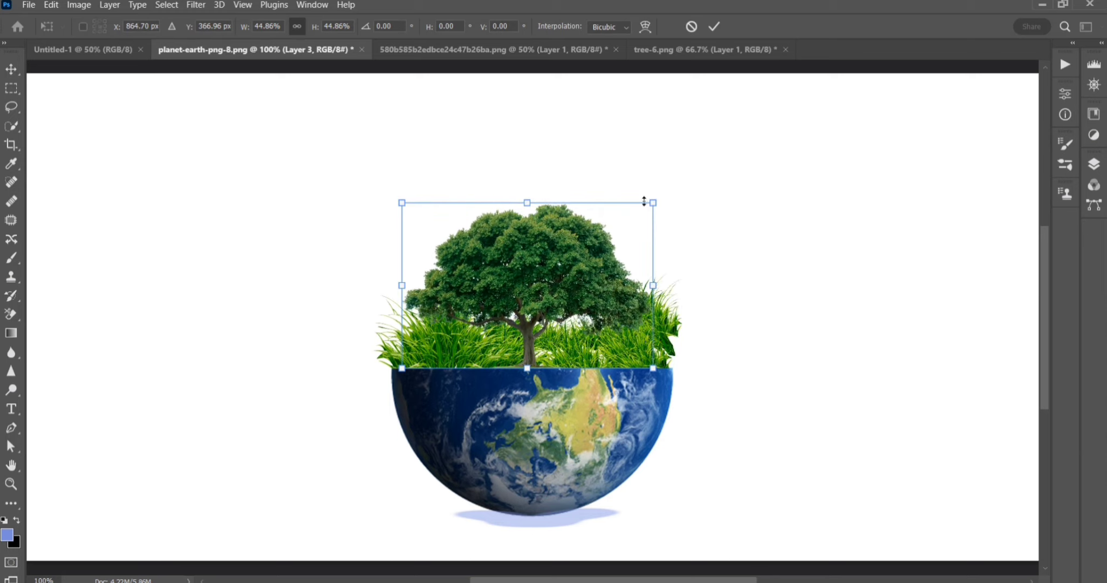
pyautogui.moveTo(531, 299); pyautogui.dragTo(536, 298)
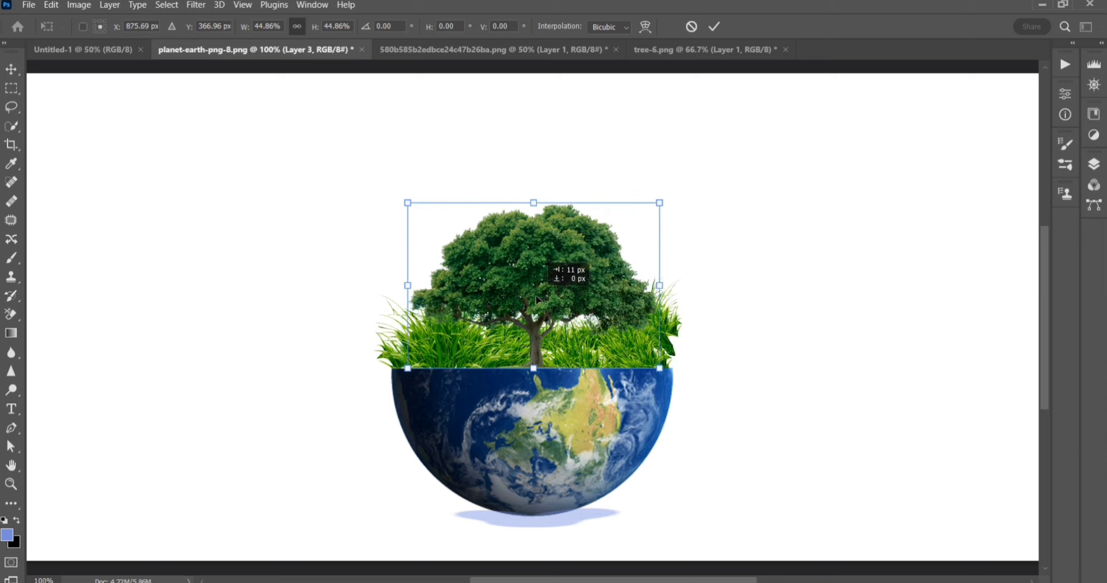
# Step: Warp Layer 3's tree, raising the top and spreading the sides so the canopy forms a rounded dome
pyautogui.click(646, 26)
pyautogui.moveTo(575, 204); pyautogui.dragTo(578, 198)
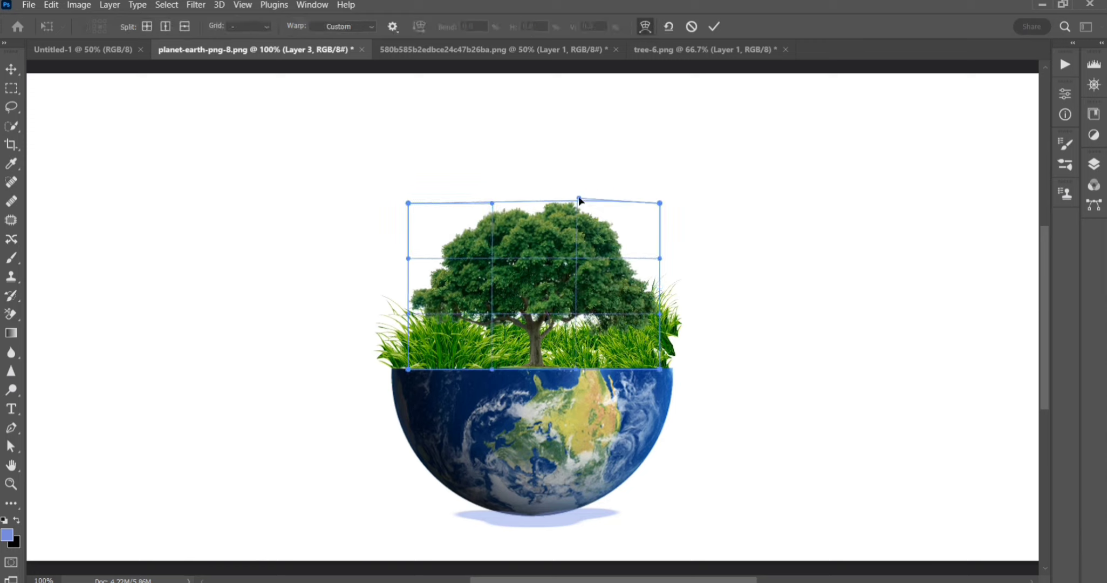
pyautogui.moveTo(533, 316); pyautogui.dragTo(531, 265)
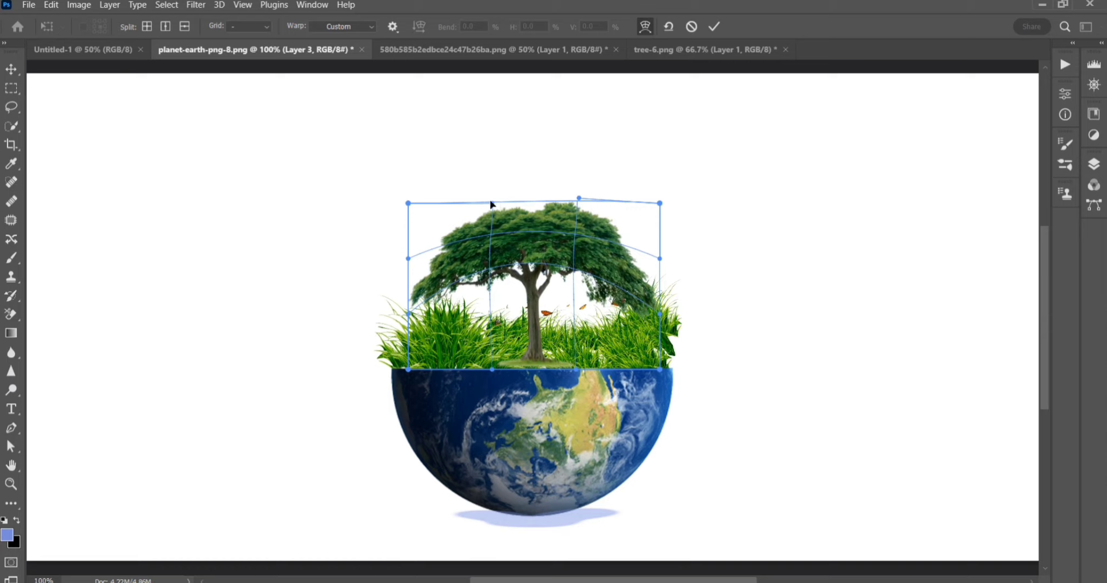
pyautogui.moveTo(491, 203); pyautogui.dragTo(498, 129)
pyautogui.moveTo(553, 310); pyautogui.dragTo(549, 313)
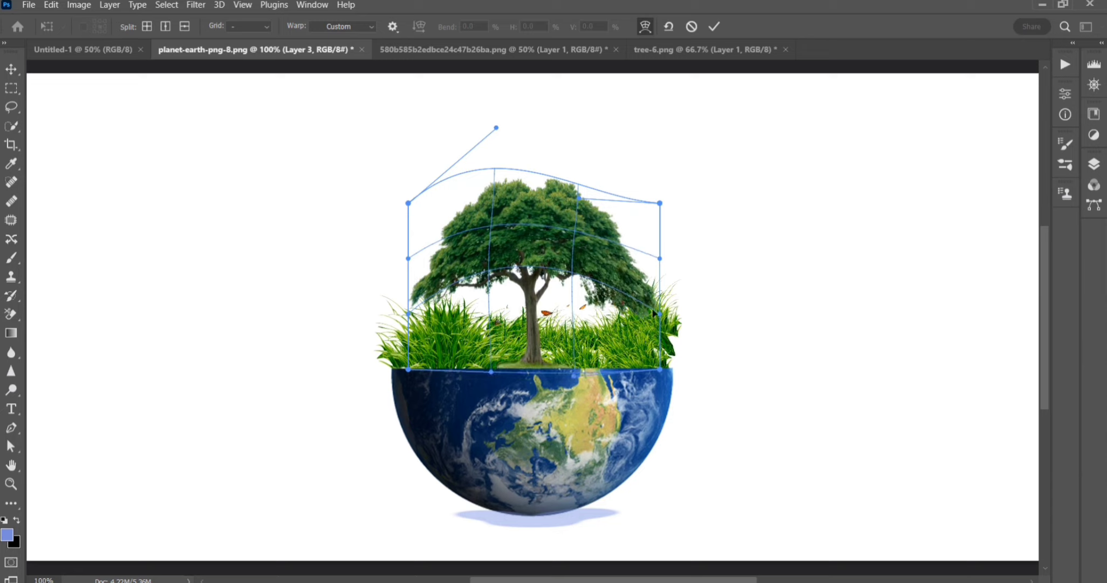
pyautogui.moveTo(659, 313)
pyautogui.mouseDown()
pyautogui.moveTo(681, 227)
pyautogui.moveTo(665, 212)
pyautogui.mouseUp()
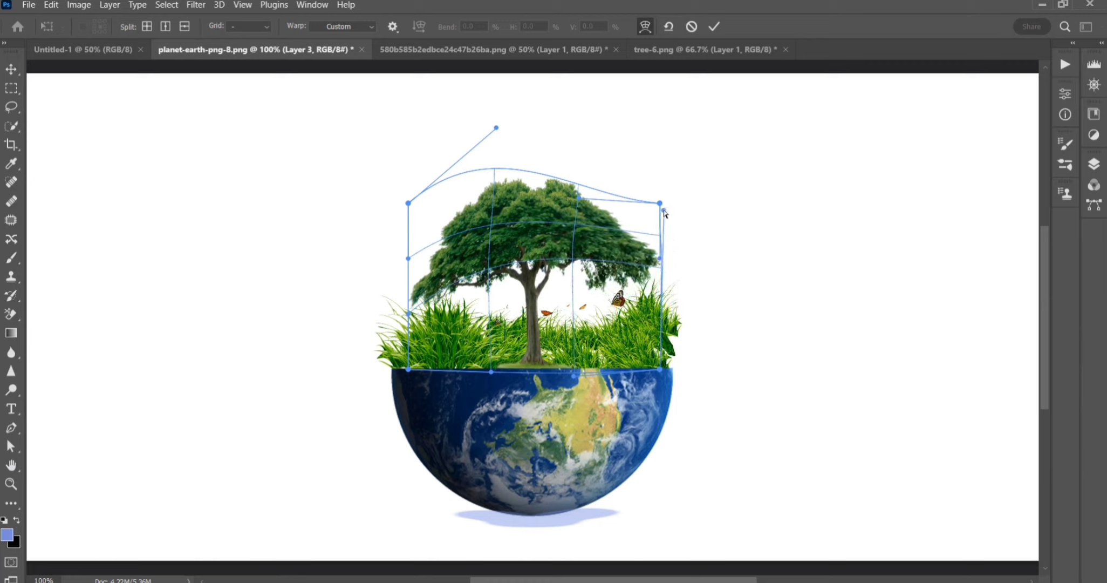
pyautogui.moveTo(409, 315); pyautogui.dragTo(391, 250)
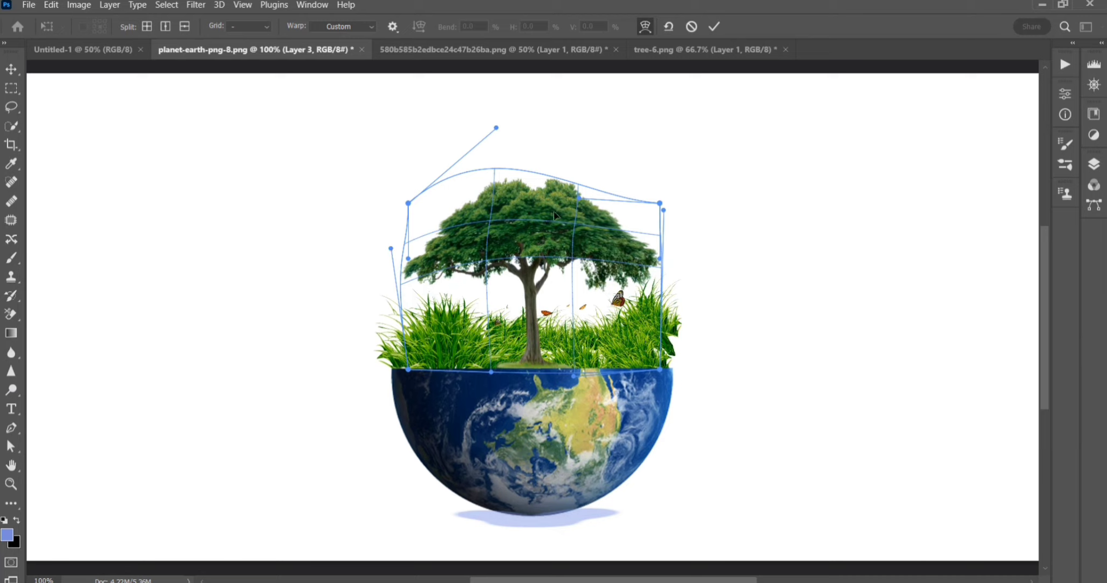
pyautogui.moveTo(580, 199)
pyautogui.mouseDown()
pyautogui.moveTo(592, 136)
pyautogui.moveTo(585, 154)
pyautogui.mouseUp()
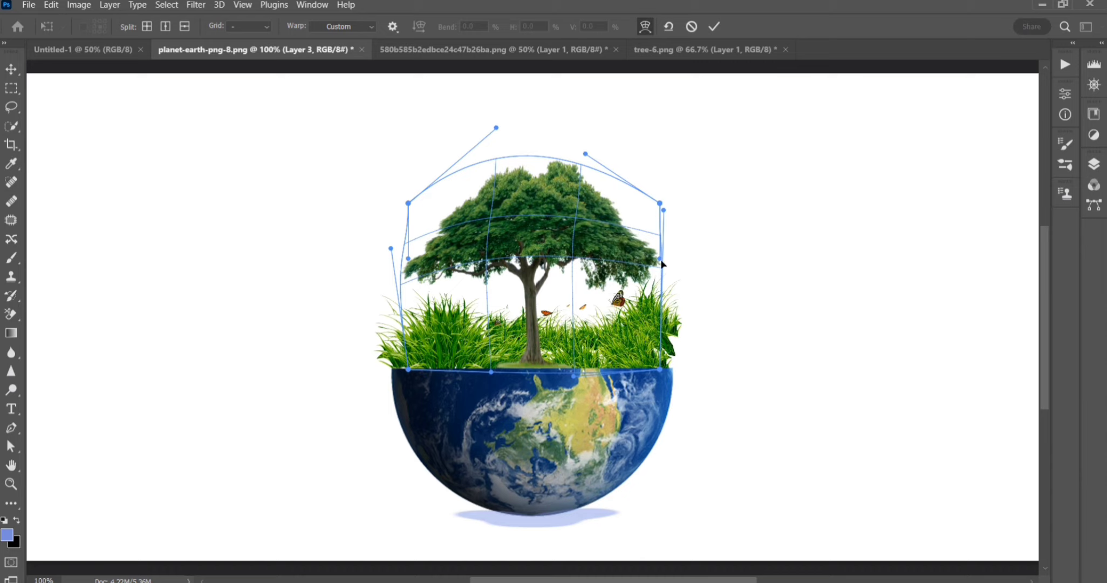
pyautogui.moveTo(663, 264); pyautogui.dragTo(651, 248)
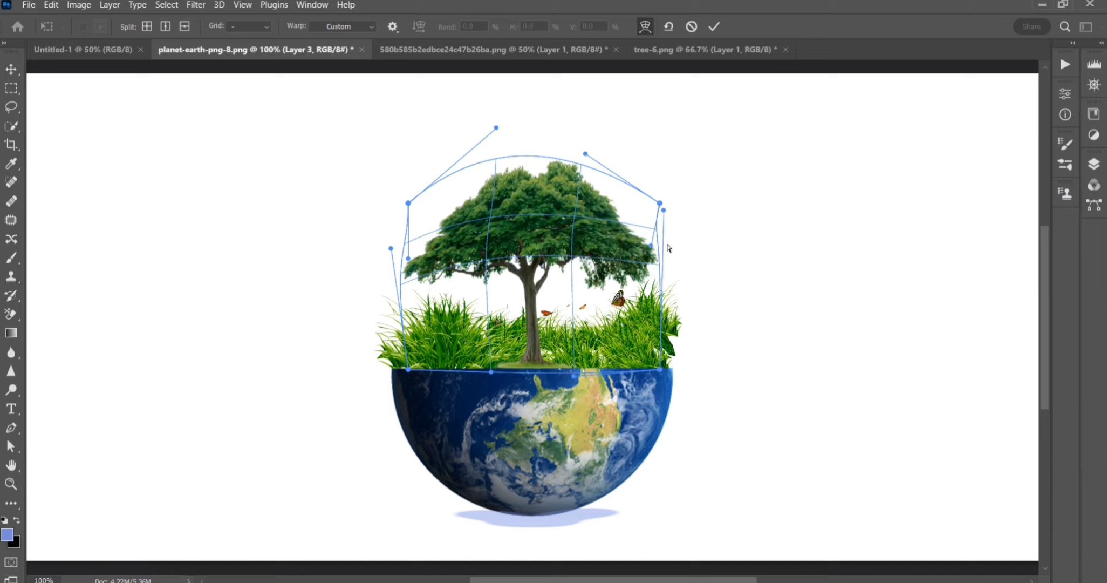
pyautogui.click(713, 27)
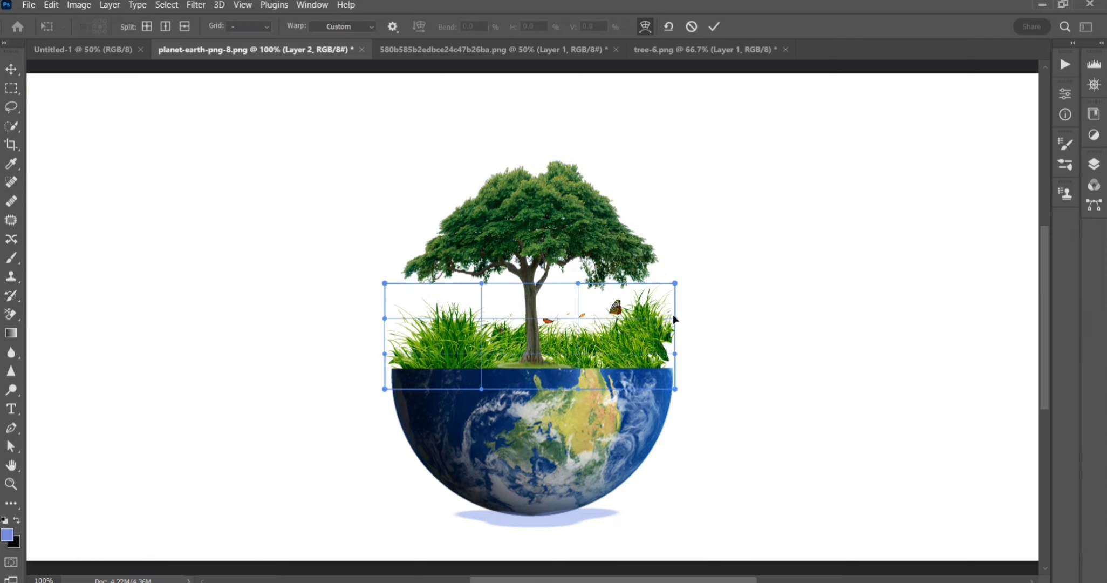
# Step: Bend the grass's right side down and commit that warp
pyautogui.moveTo(675, 319); pyautogui.dragTo(682, 406)
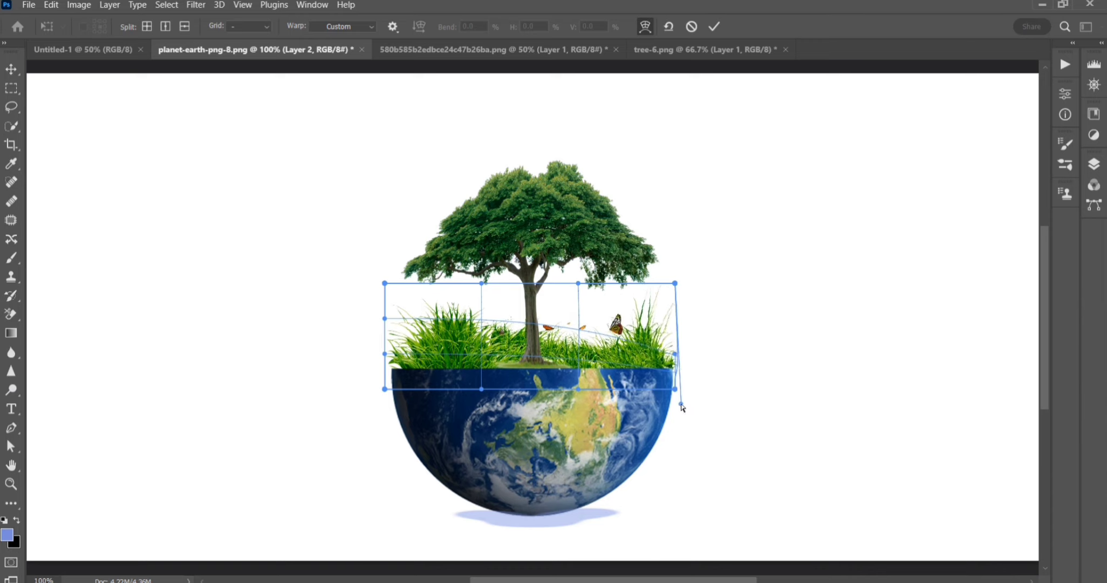
pyautogui.click(714, 26)
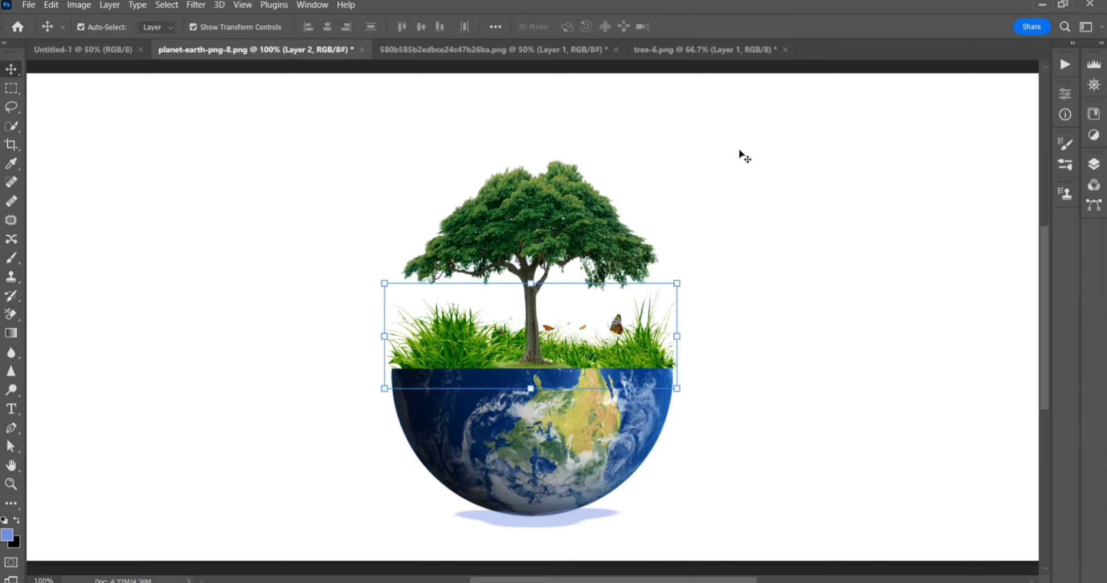
pyautogui.hotkey('alt', '[')
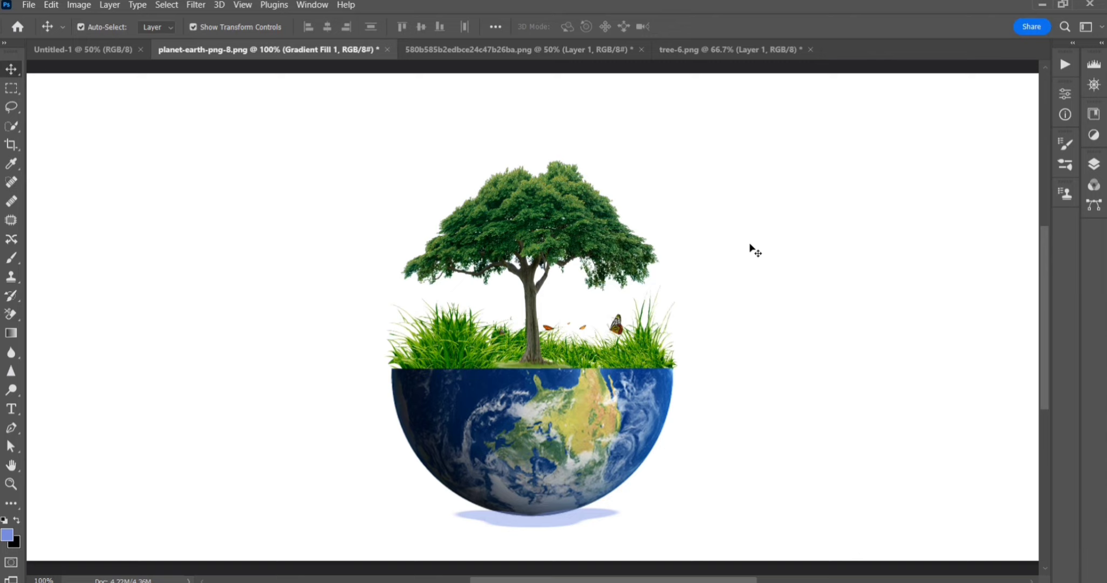
# Step: Stretch the grass wider to the left and warp its side edges to hug the earth's rim
pyautogui.click(600, 360)
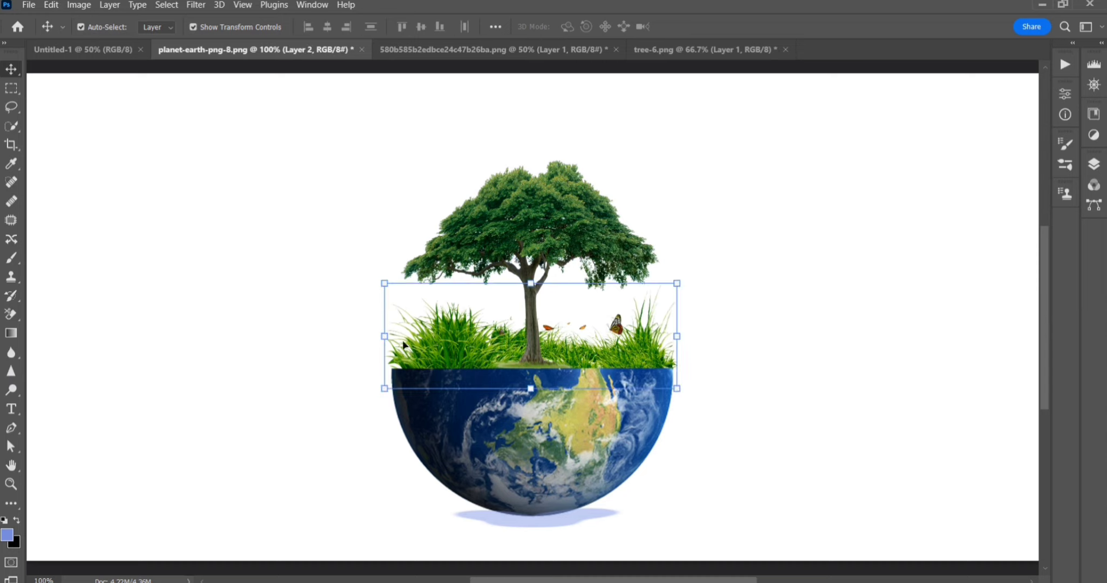
pyautogui.moveTo(384, 334); pyautogui.dragTo(372, 325)
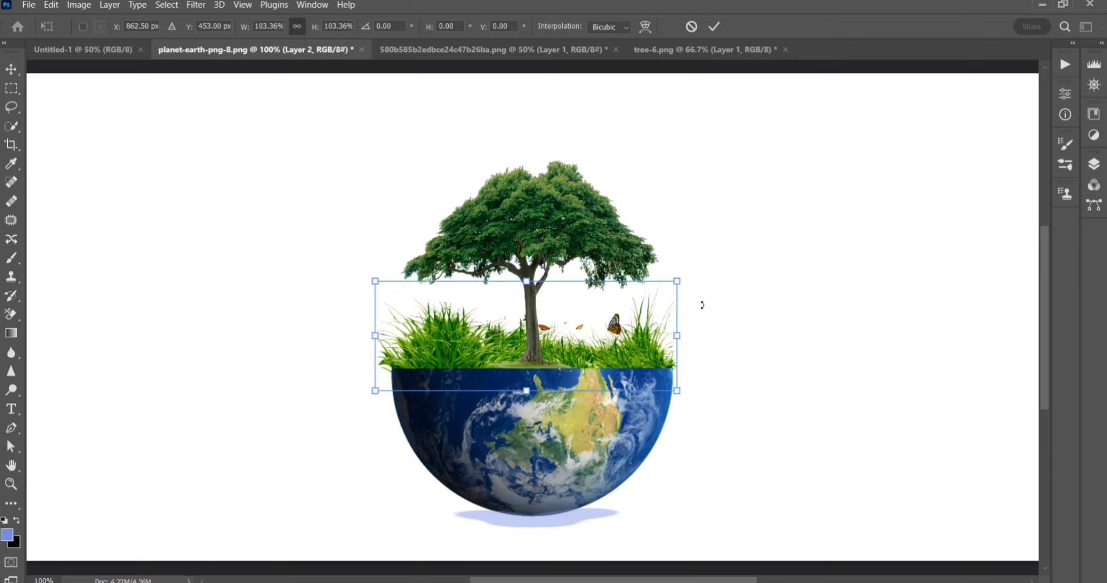
pyautogui.click(650, 24)
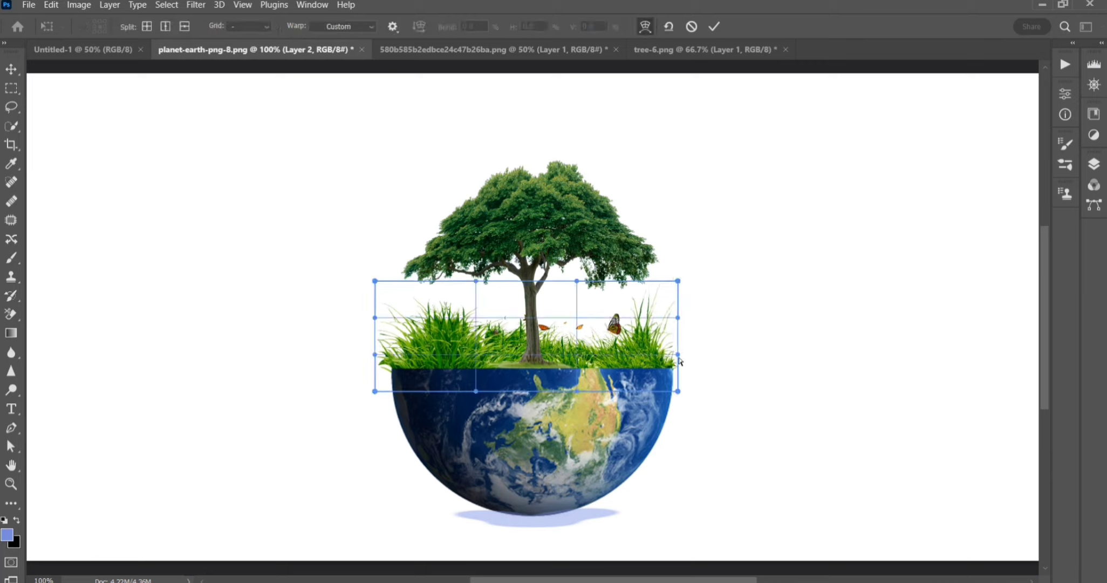
pyautogui.moveTo(679, 358); pyautogui.dragTo(675, 354)
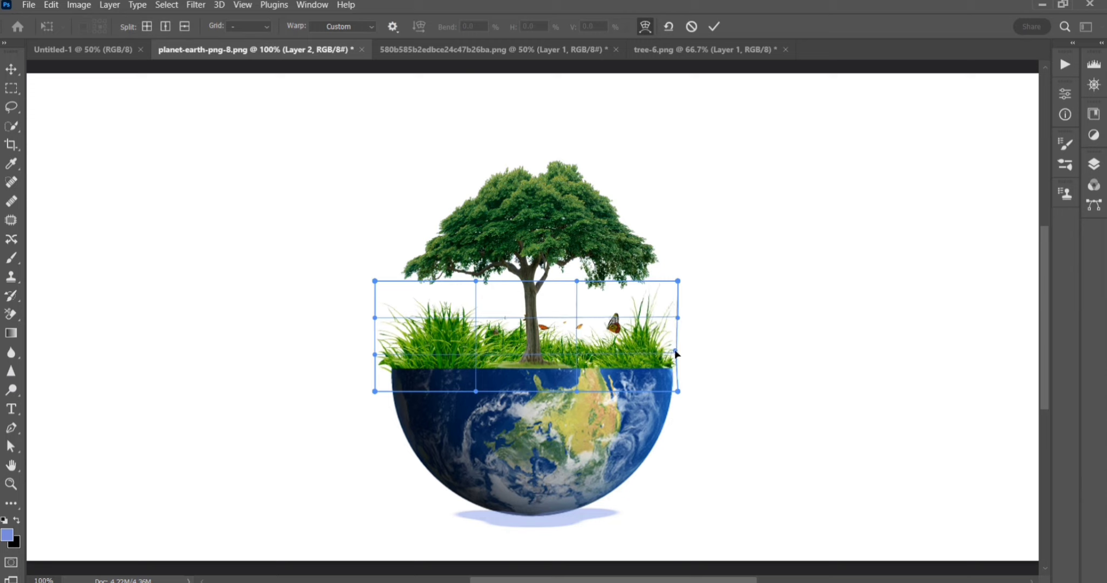
pyautogui.moveTo(400, 356); pyautogui.dragTo(397, 351)
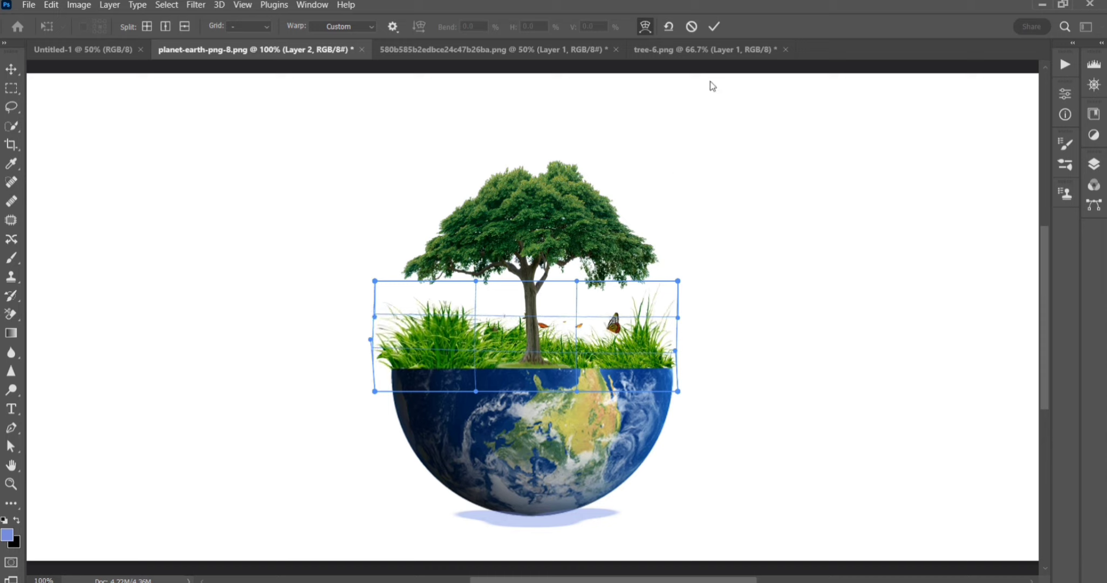
pyautogui.click(714, 27)
# Step: Nudge the tree on Layer 3 slightly upward
pyautogui.click(761, 278)
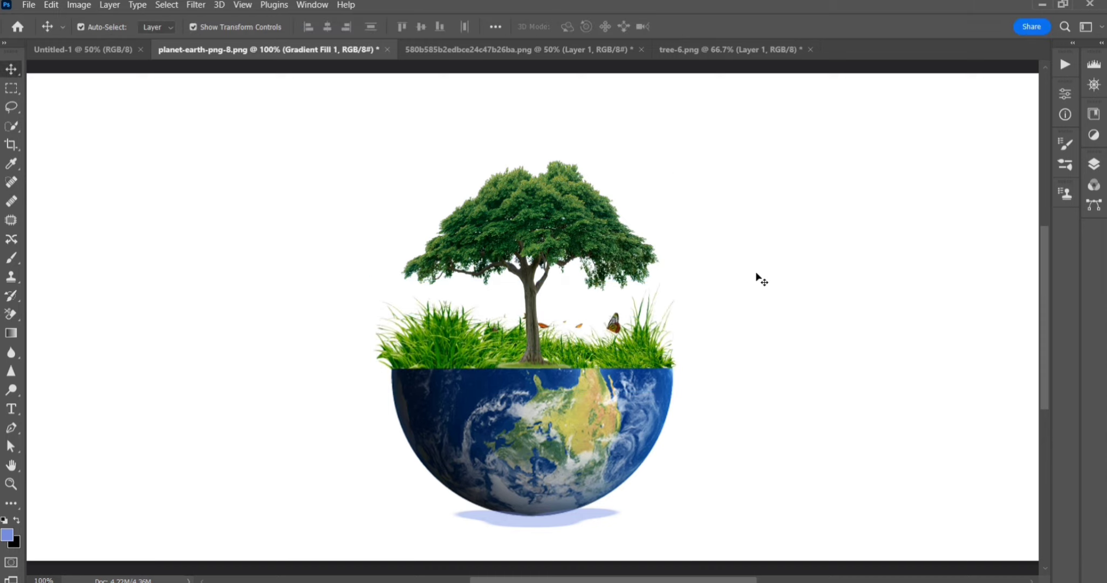
pyautogui.moveTo(543, 272)
pyautogui.mouseDown()
pyautogui.moveTo(553, 260)
pyautogui.moveTo(554, 272)
pyautogui.mouseUp()
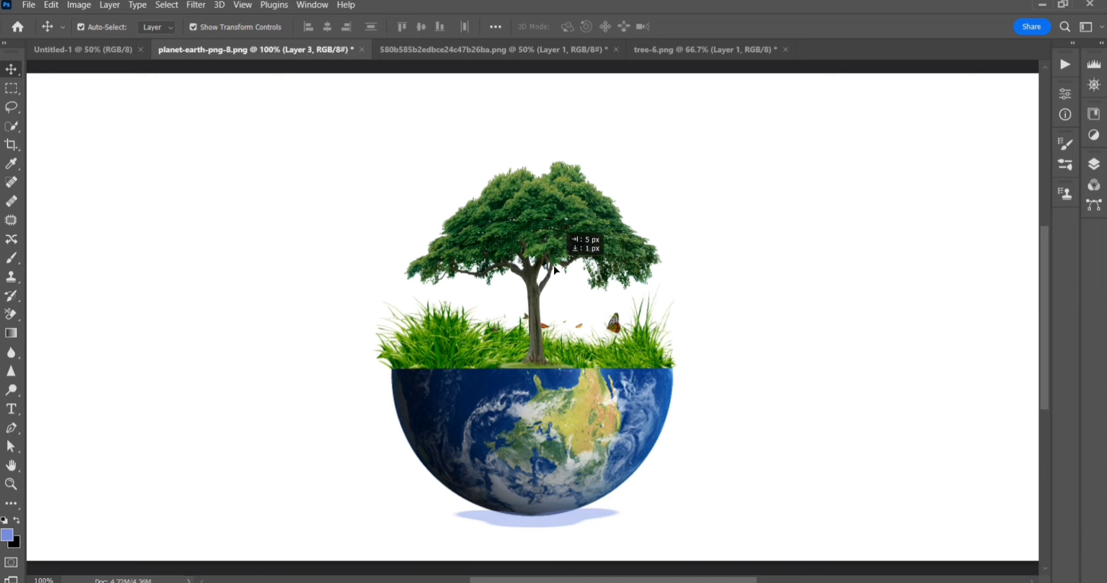
pyautogui.moveTo(554, 267); pyautogui.dragTo(554, 269)
pyautogui.click(723, 259)
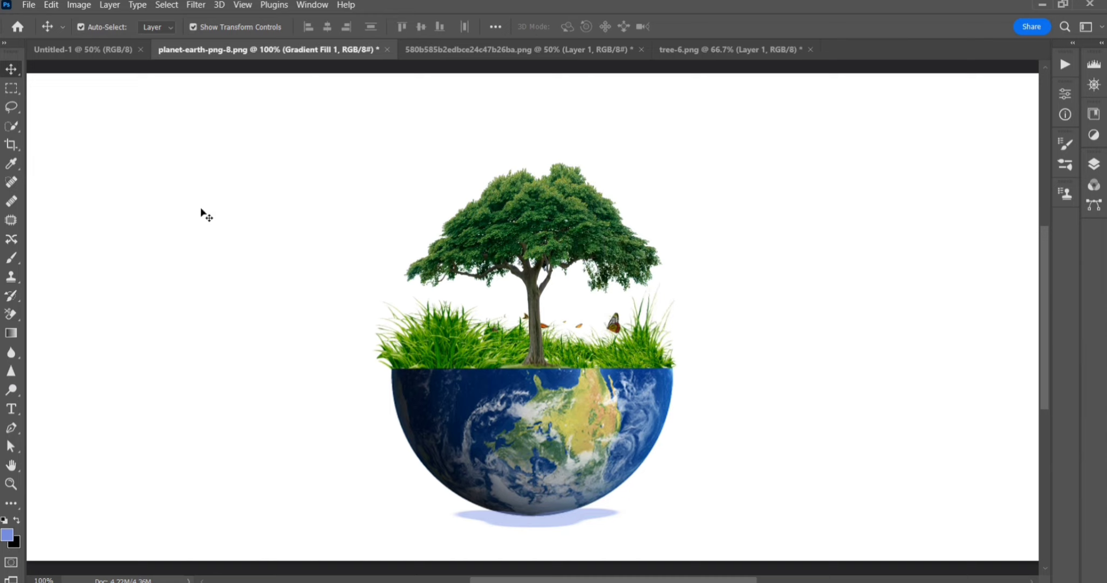
# Step: Open the kisspng rain-clouds PNG, shrink it to about 60%, and drag it into planet-earth as Layer 4
pyautogui.click(28, 6)
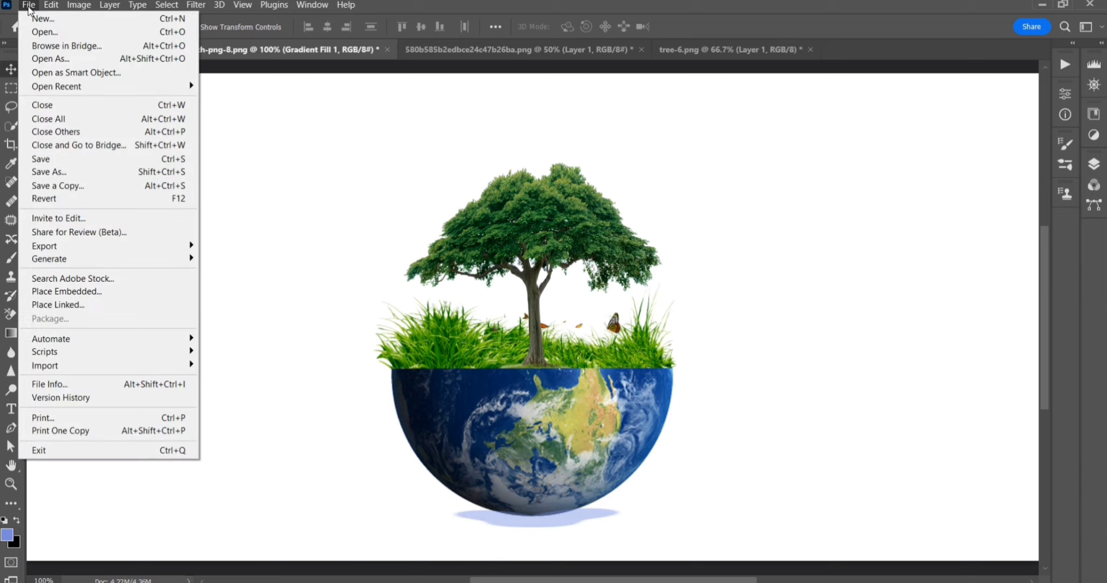
pyautogui.click(43, 33)
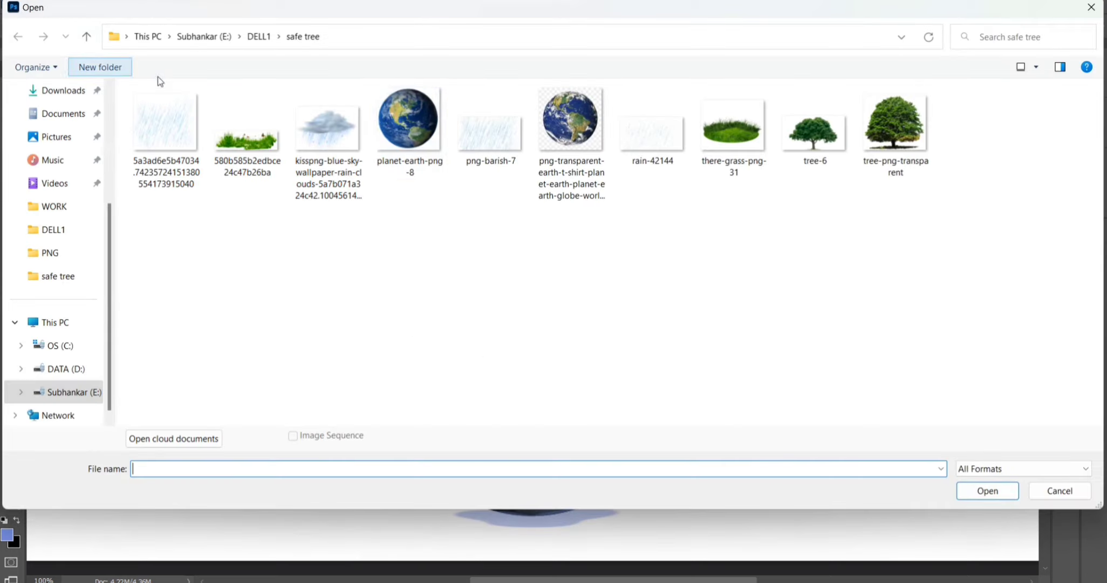
pyautogui.doubleClick(328, 111)
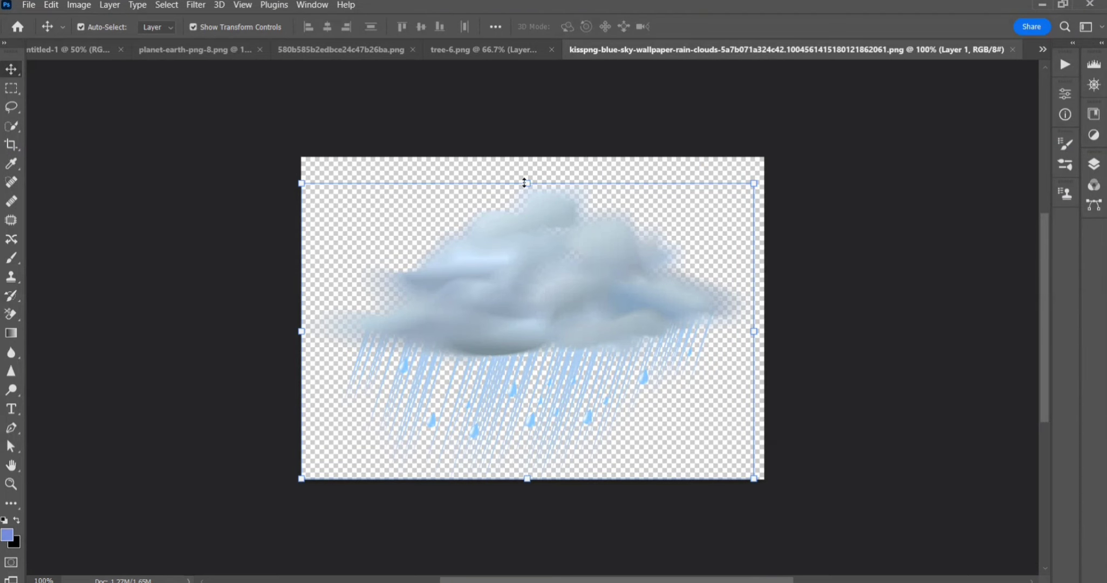
pyautogui.moveTo(527, 183); pyautogui.dragTo(508, 302)
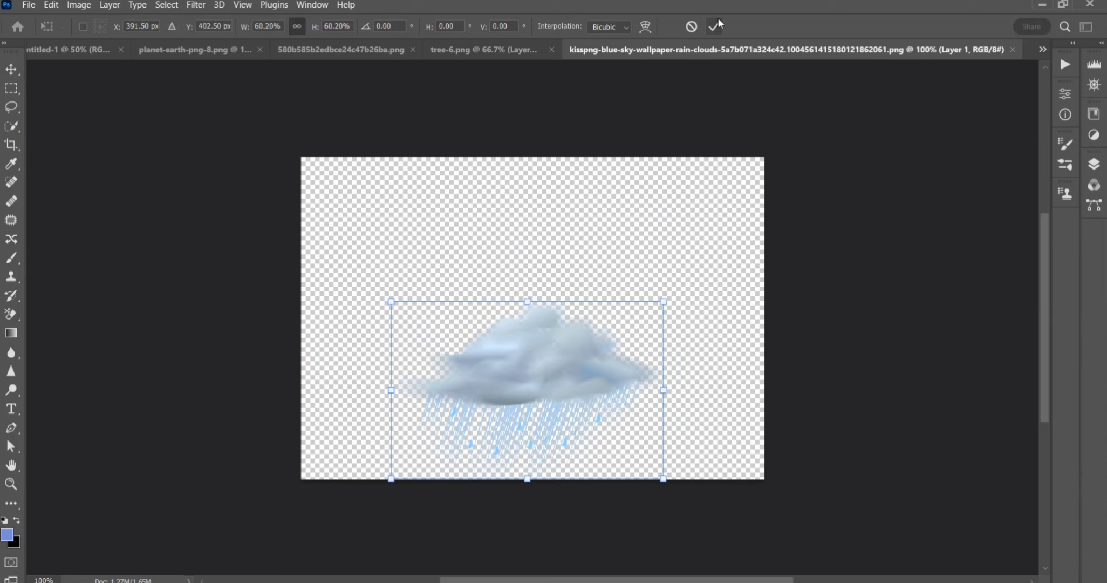
pyautogui.click(715, 26)
pyautogui.moveTo(594, 340)
pyautogui.mouseDown()
pyautogui.moveTo(681, 137)
pyautogui.moveTo(700, 158)
pyautogui.moveTo(678, 178)
pyautogui.moveTo(731, 186)
pyautogui.mouseUp()
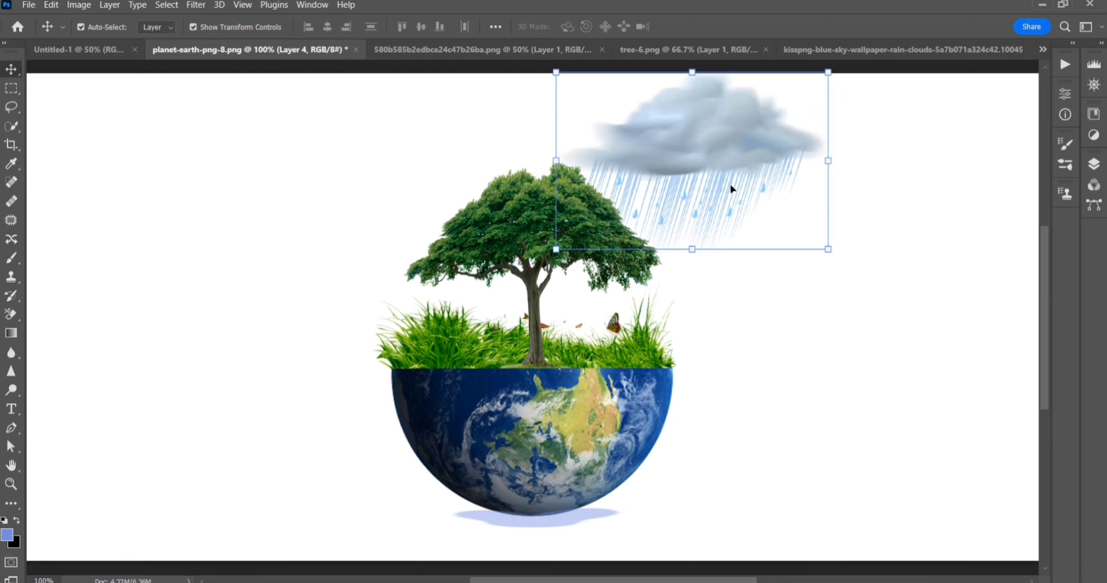
# Step: Resize the rain cloud to about 69% and move it up-left over the tree
pyautogui.hotkey('ctrl', 't')
pyautogui.moveTo(692, 249); pyautogui.dragTo(688, 204)
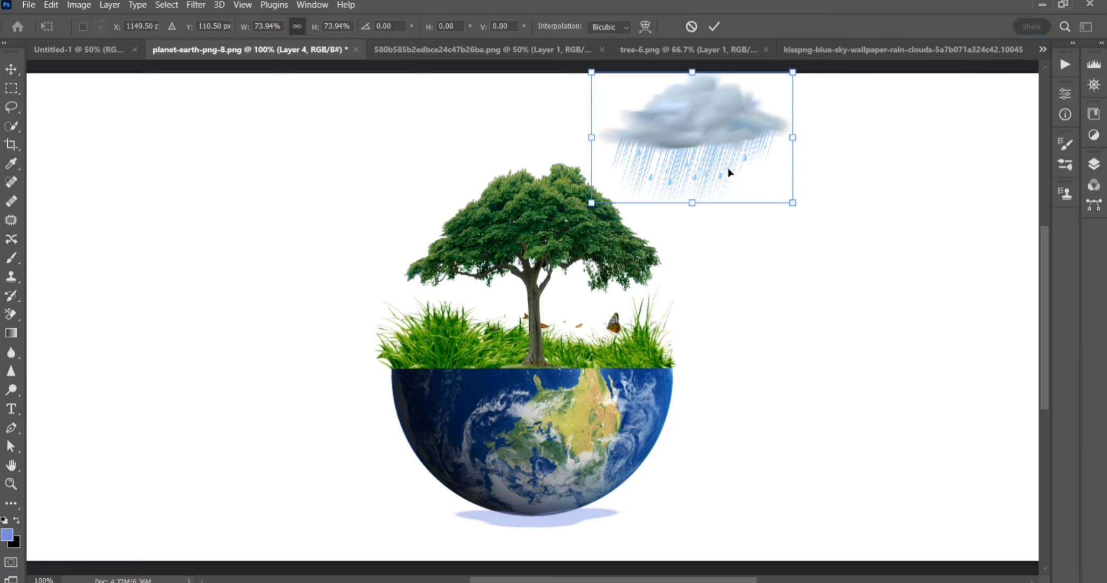
pyautogui.moveTo(723, 167); pyautogui.dragTo(681, 156)
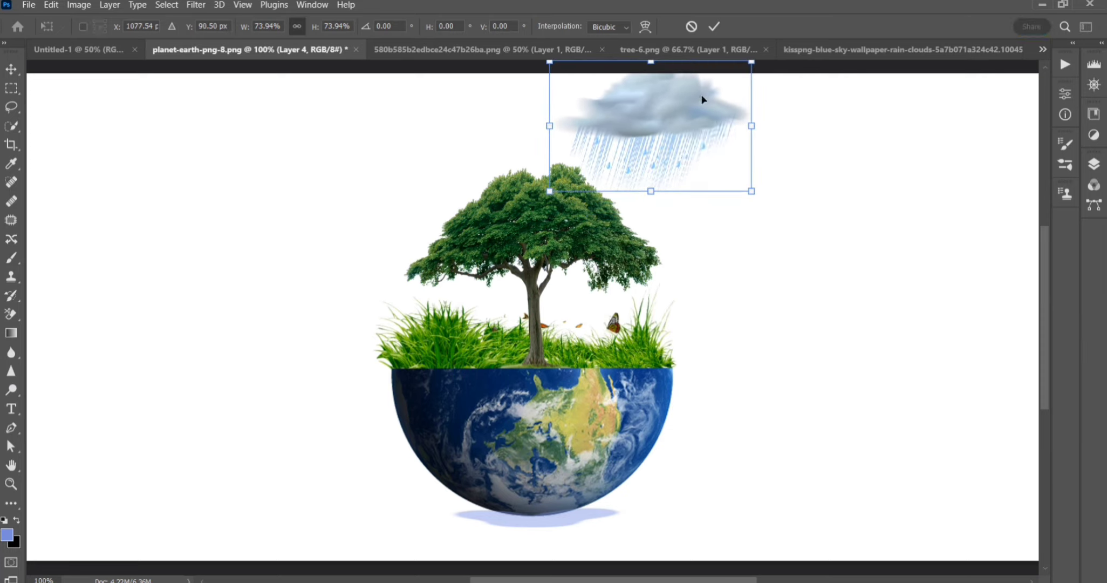
pyautogui.moveTo(650, 62); pyautogui.dragTo(656, 103)
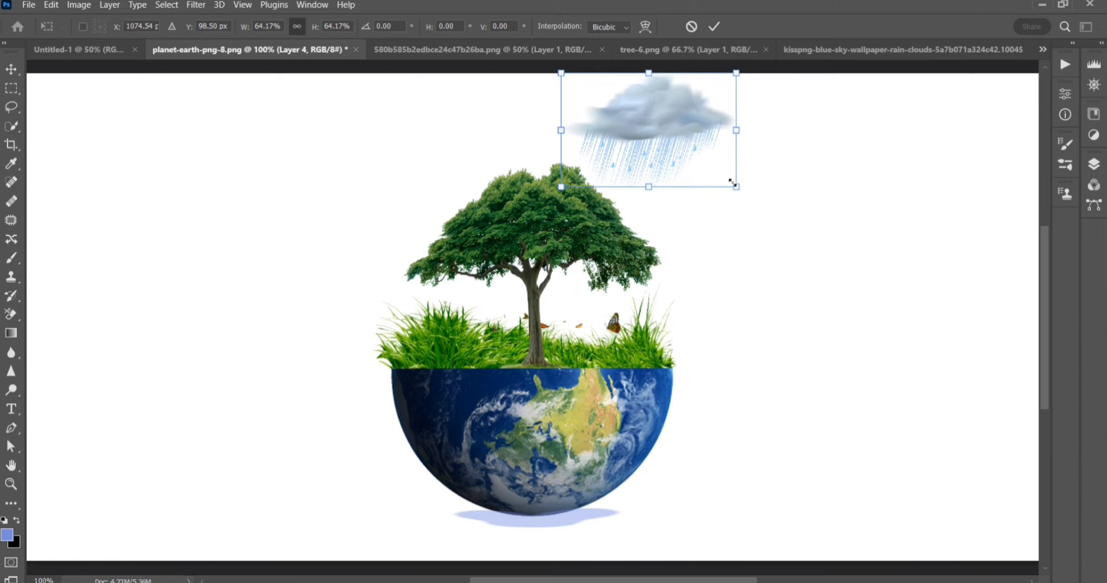
pyautogui.moveTo(737, 187); pyautogui.dragTo(758, 190)
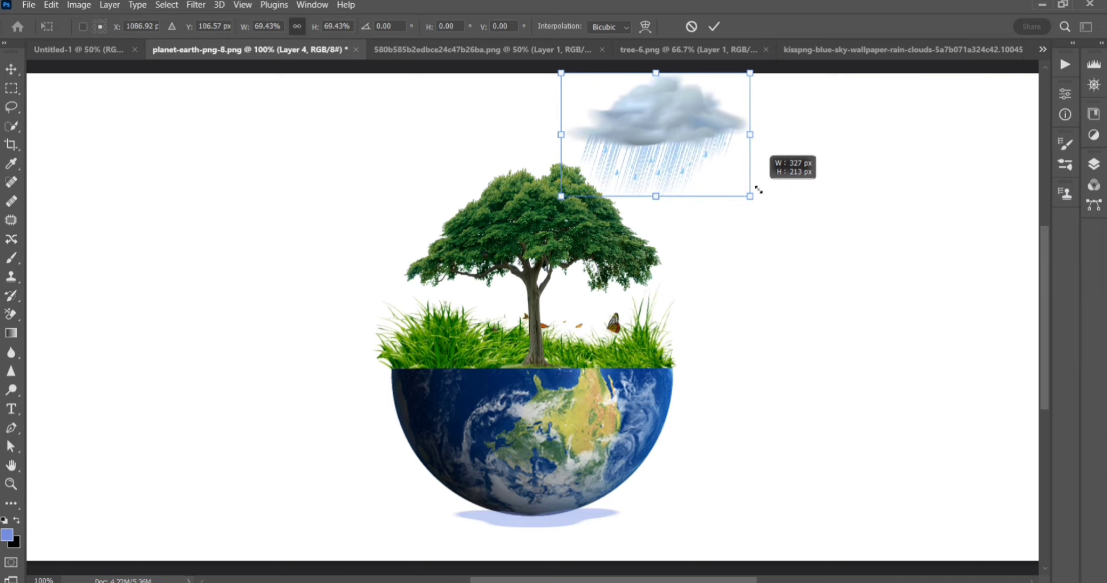
pyautogui.click(713, 25)
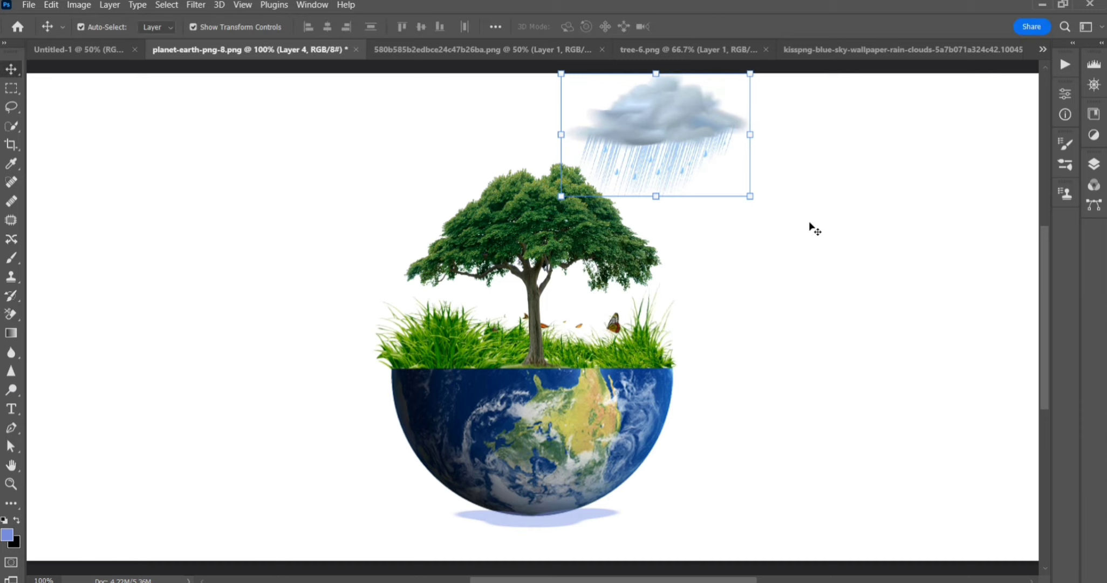
# Step: Add a layer mask to the cloud's layer, Layer 4
pyautogui.click(1093, 164)
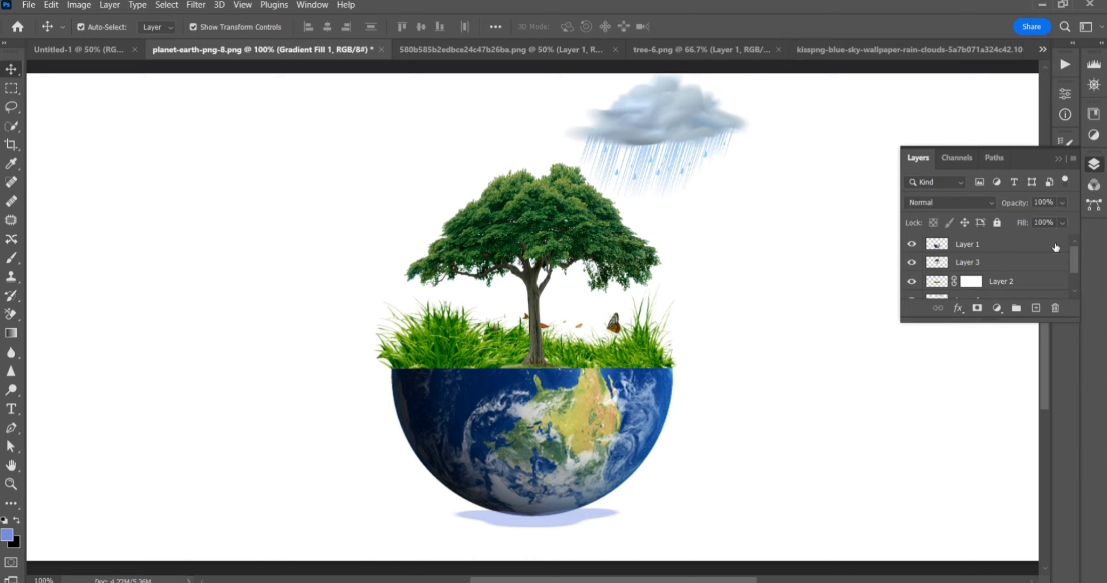
pyautogui.click(1013, 262)
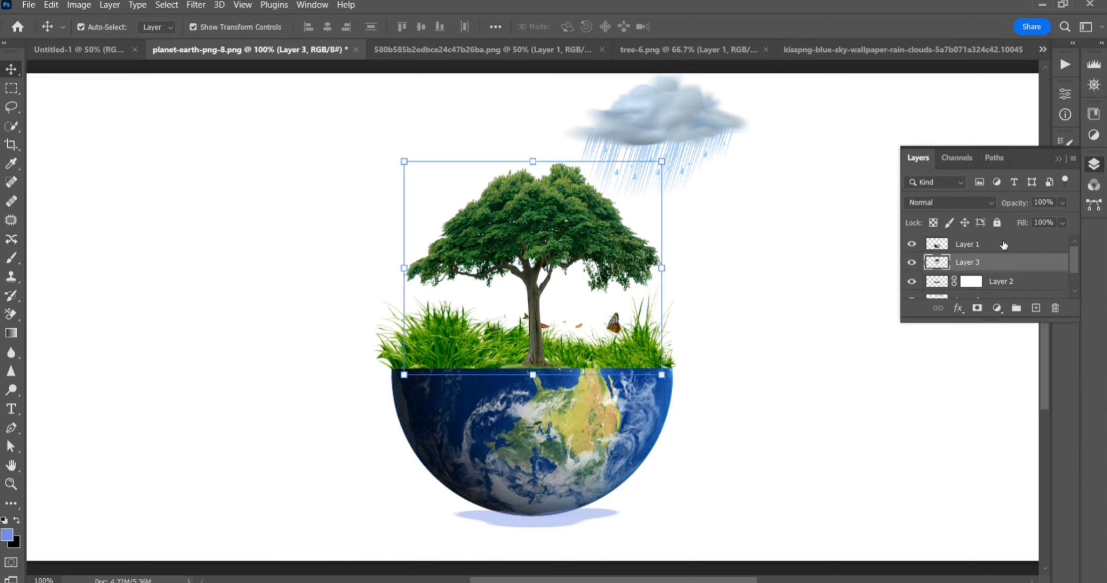
pyautogui.click(1004, 244)
pyautogui.click(1003, 262)
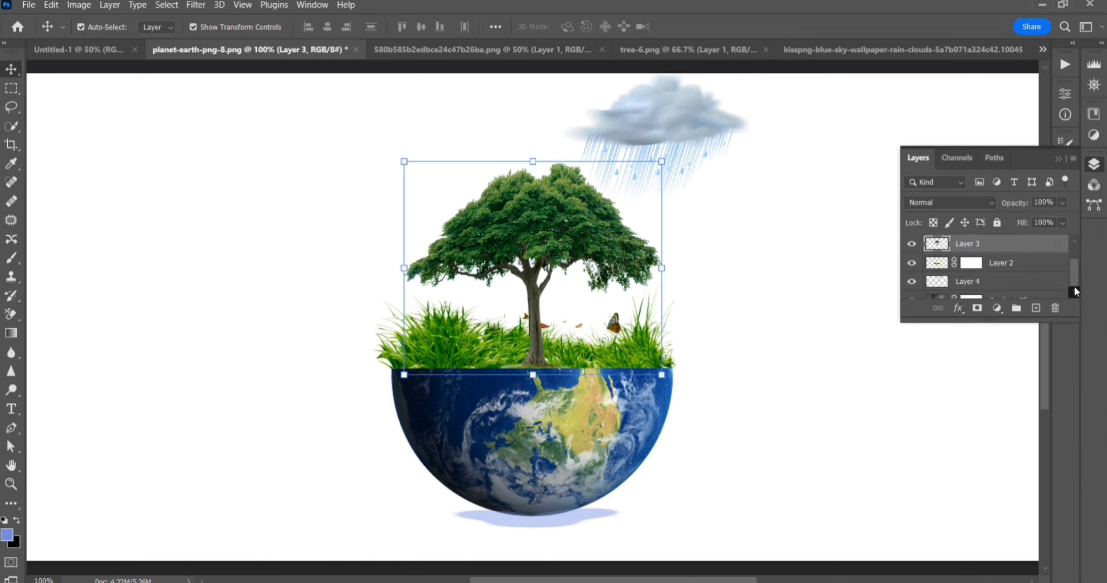
pyautogui.scroll(-2, 1014, 267)
pyautogui.click(1018, 270)
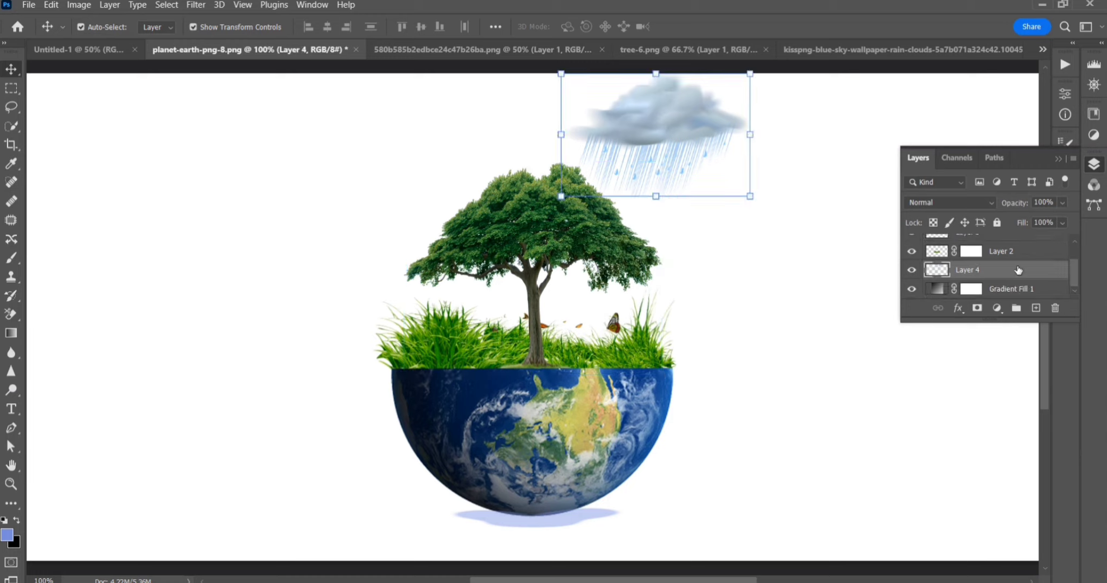
pyautogui.click(977, 308)
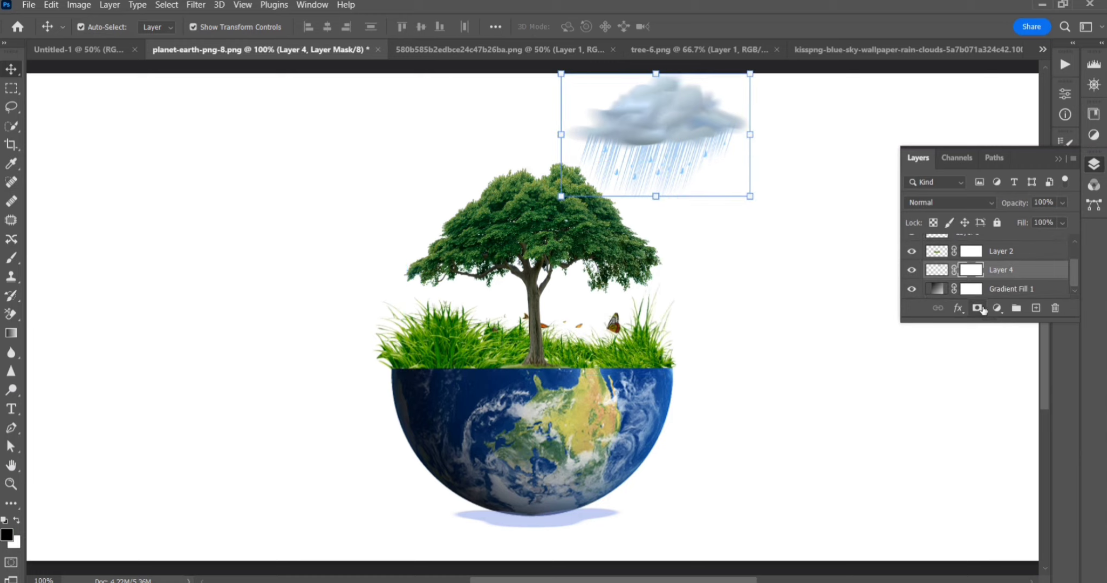
# Step: Open the slanted rain PNG, shrink it to about 70%, and drag it into planet-earth as Layer 5
pyautogui.click(26, 5)
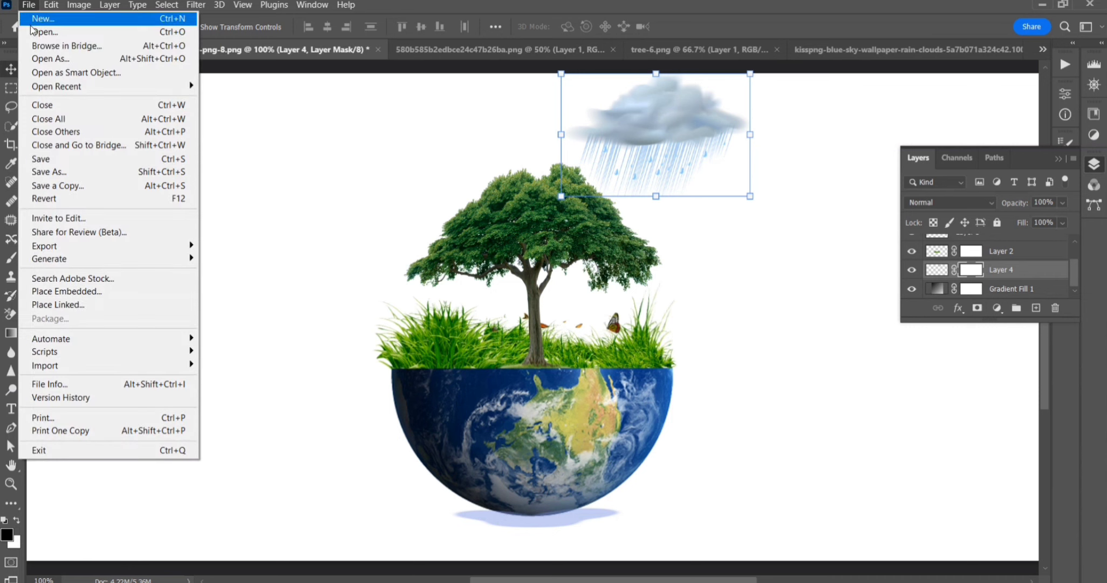
pyautogui.click(34, 31)
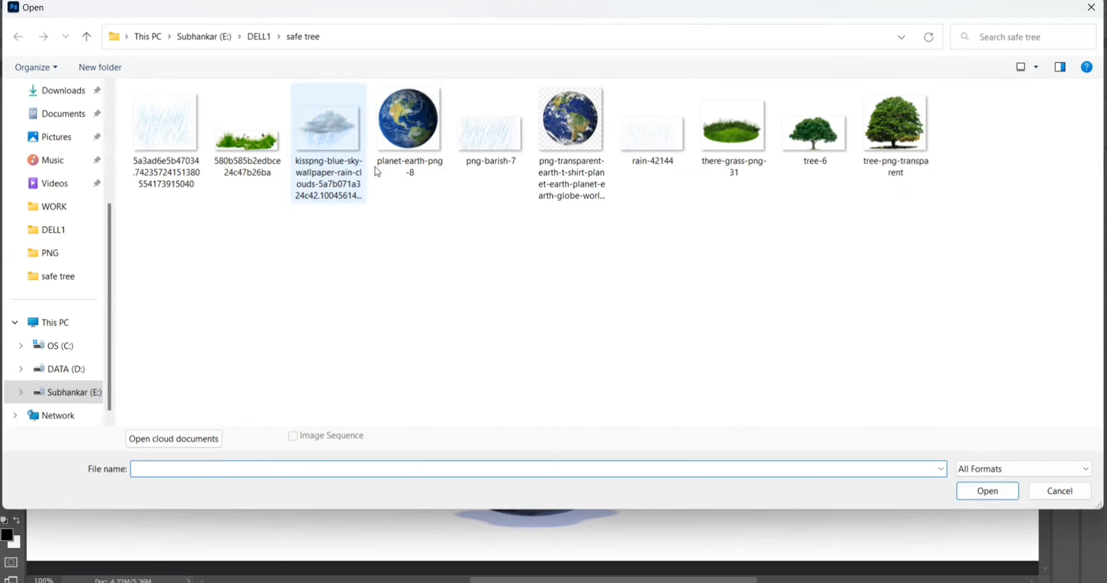
pyautogui.doubleClick(179, 141)
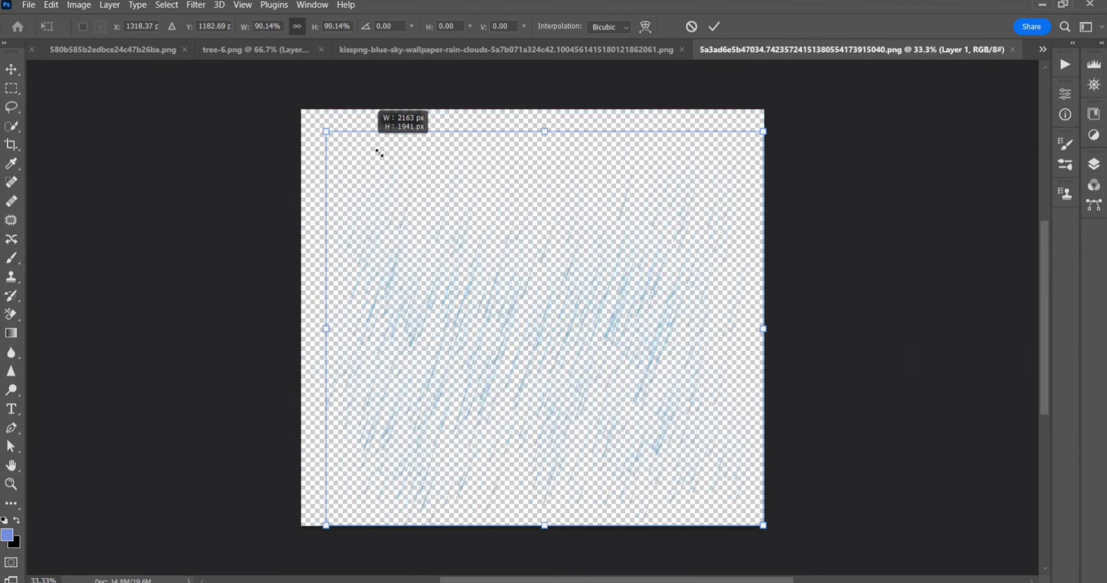
pyautogui.moveTo(301, 109); pyautogui.dragTo(440, 235)
pyautogui.moveTo(585, 392); pyautogui.dragTo(488, 301)
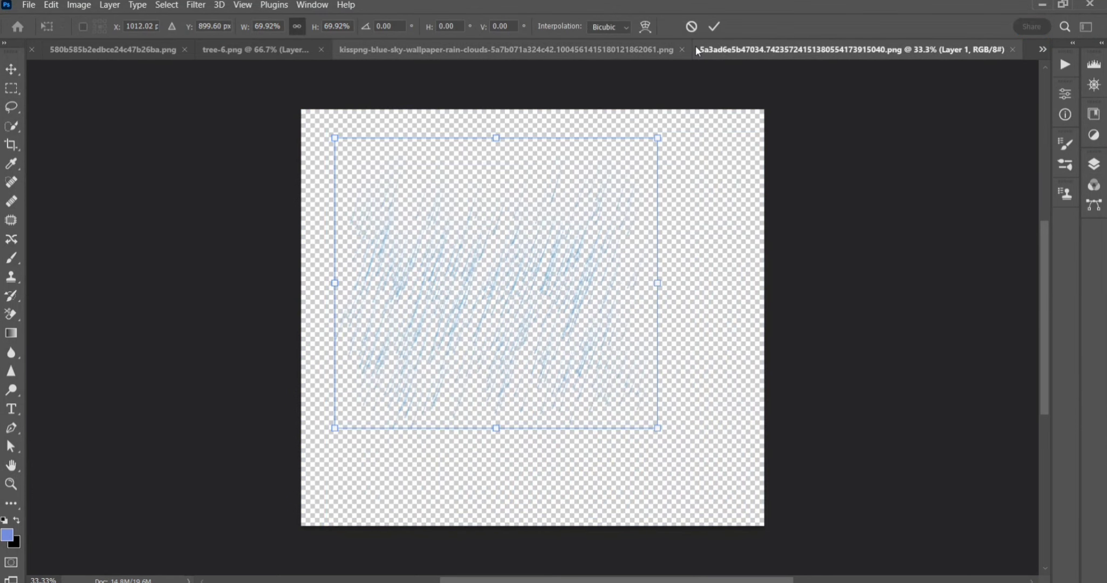
pyautogui.click(713, 27)
pyautogui.moveTo(606, 254)
pyautogui.mouseDown()
pyautogui.moveTo(136, 51)
pyautogui.moveTo(680, 244)
pyautogui.mouseUp()
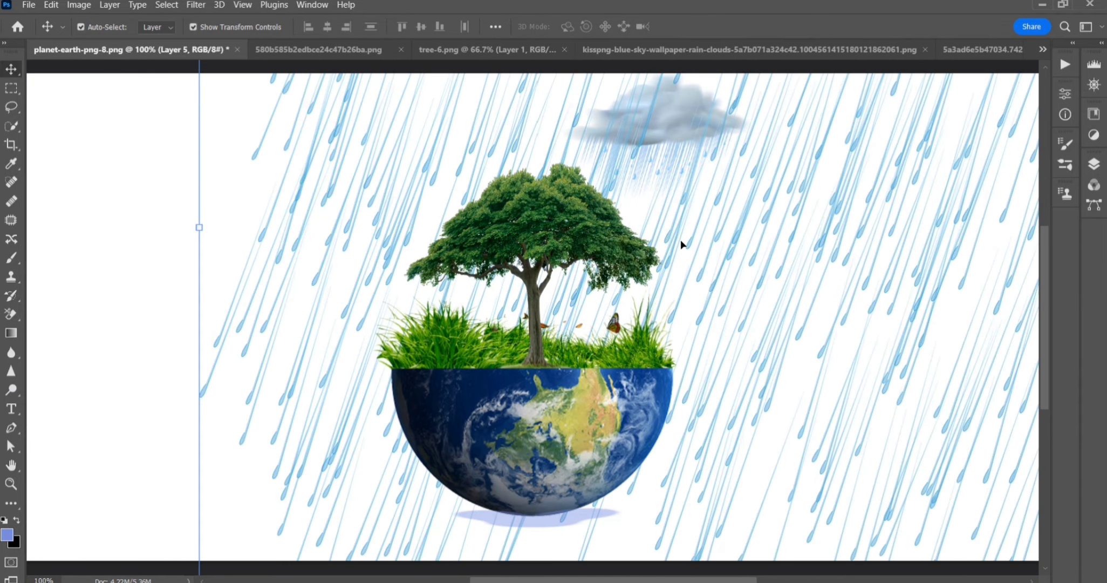
# Step: Scale the rain layer down to about 23% and move it under the cloud above the tree
pyautogui.moveTo(202, 222); pyautogui.dragTo(505, 226)
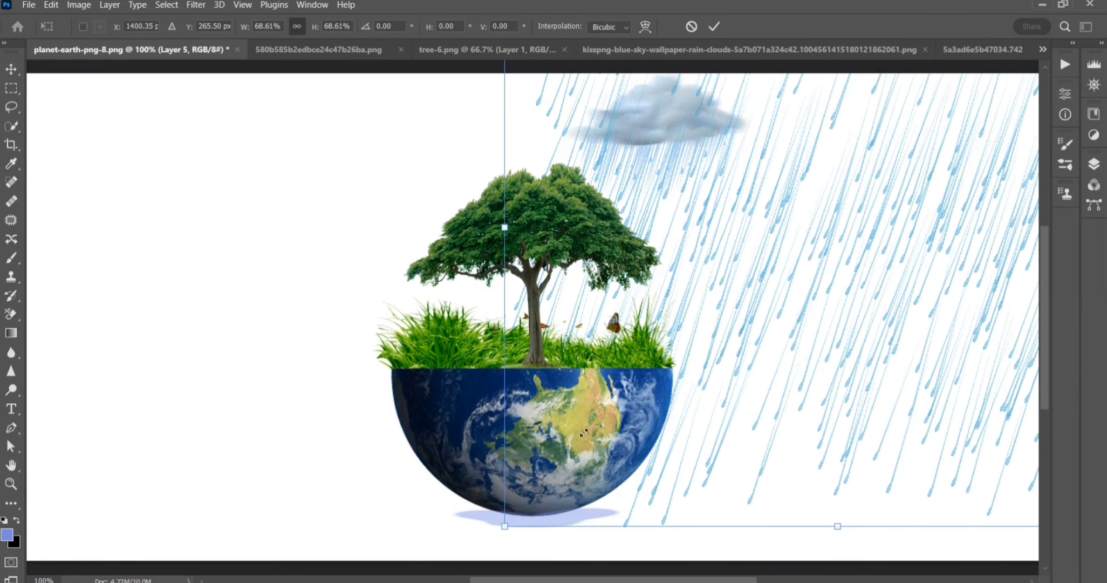
pyautogui.moveTo(584, 431); pyautogui.dragTo(771, 306)
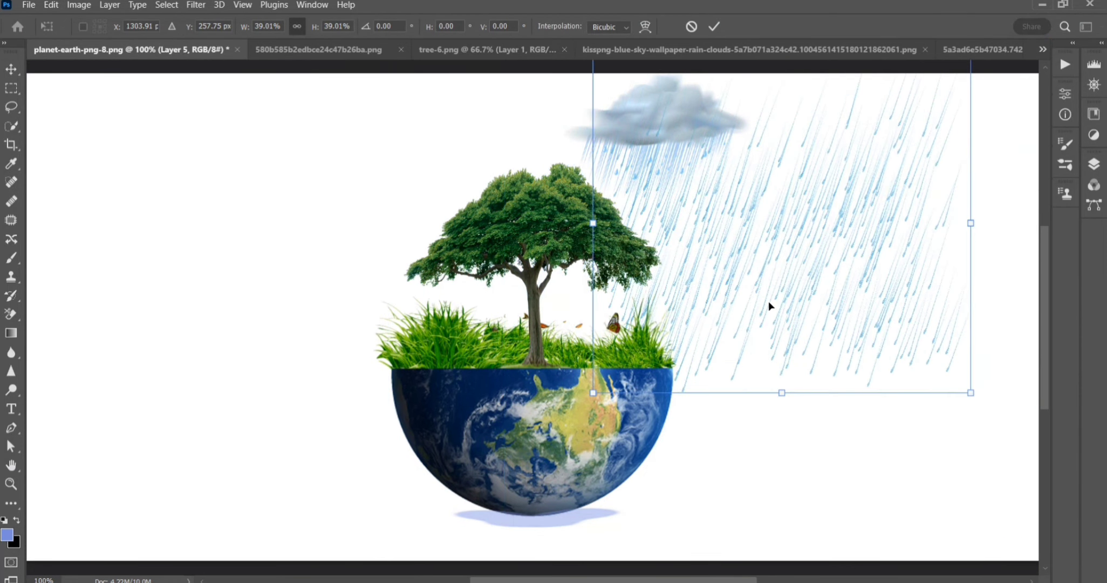
pyautogui.moveTo(969, 392); pyautogui.dragTo(785, 271)
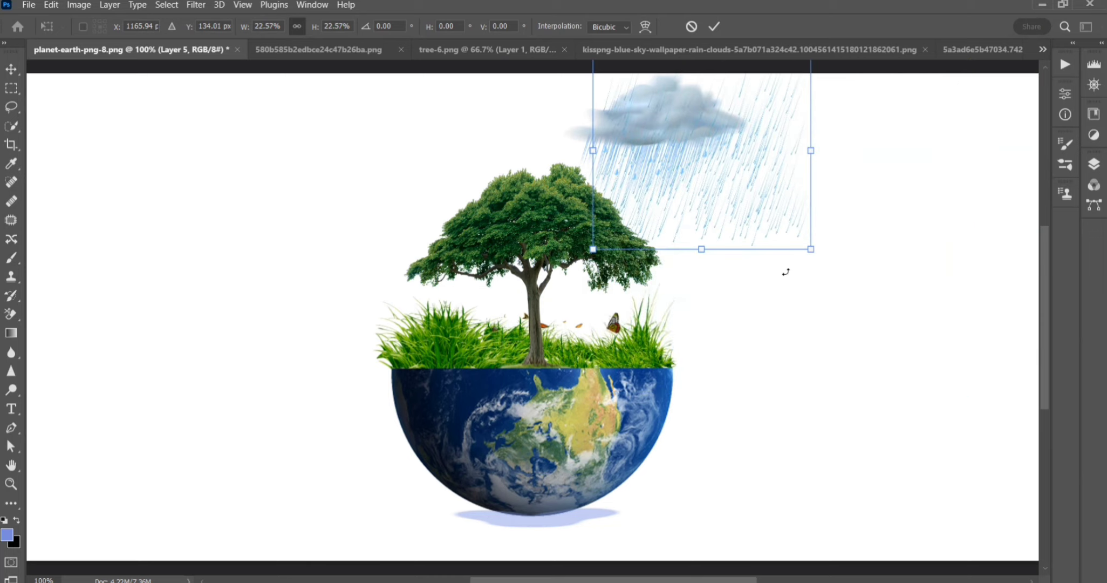
pyautogui.moveTo(700, 181); pyautogui.dragTo(615, 278)
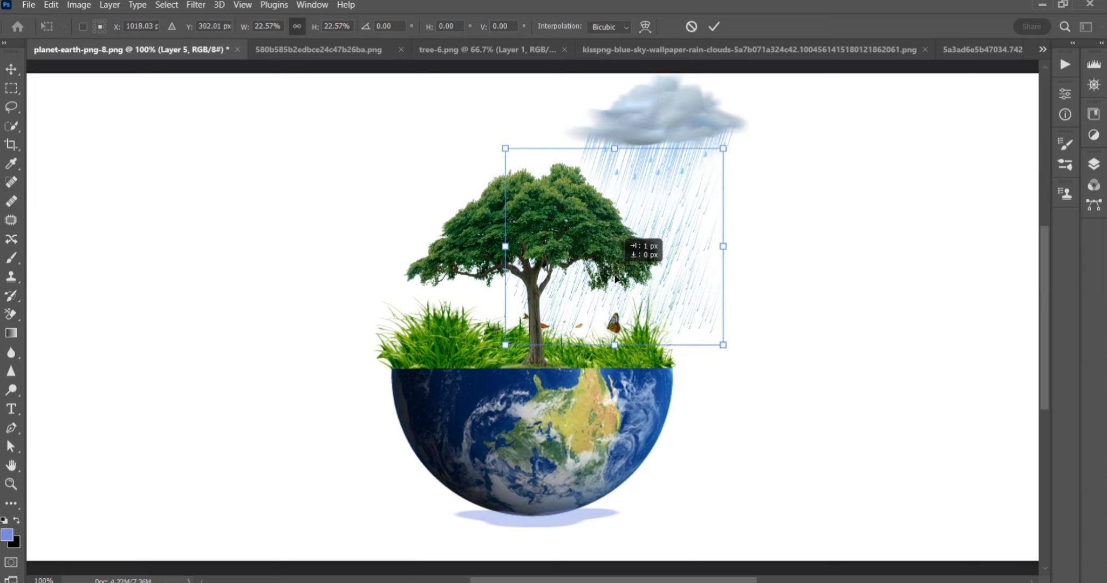
pyautogui.moveTo(615, 279)
pyautogui.mouseDown()
pyautogui.moveTo(758, 322)
pyautogui.moveTo(674, 428)
pyautogui.moveTo(546, 291)
pyautogui.moveTo(603, 279)
pyautogui.moveTo(587, 296)
pyautogui.mouseUp()
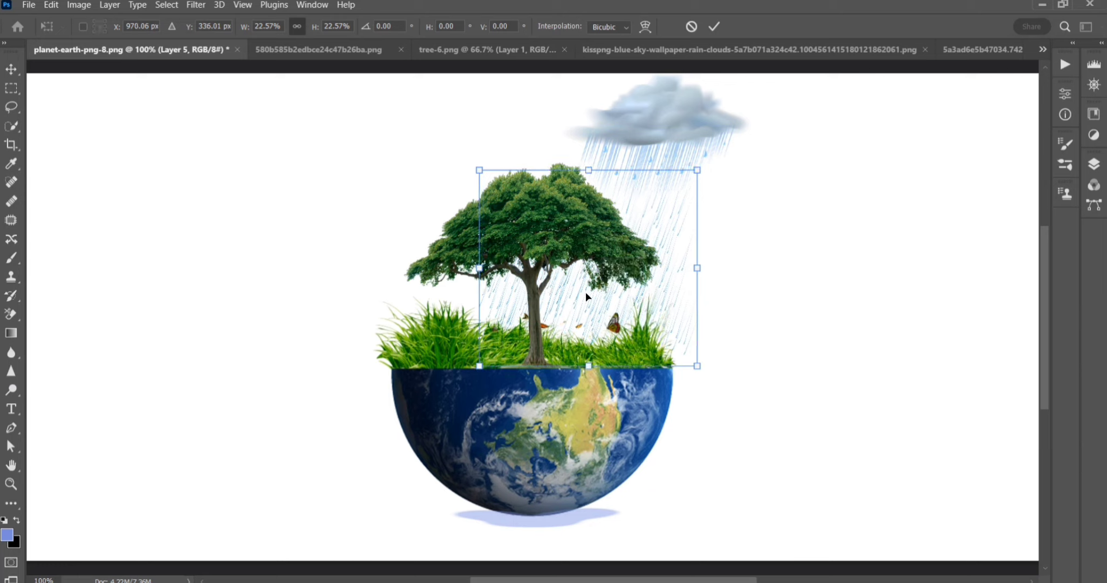
pyautogui.moveTo(702, 266); pyautogui.dragTo(676, 262)
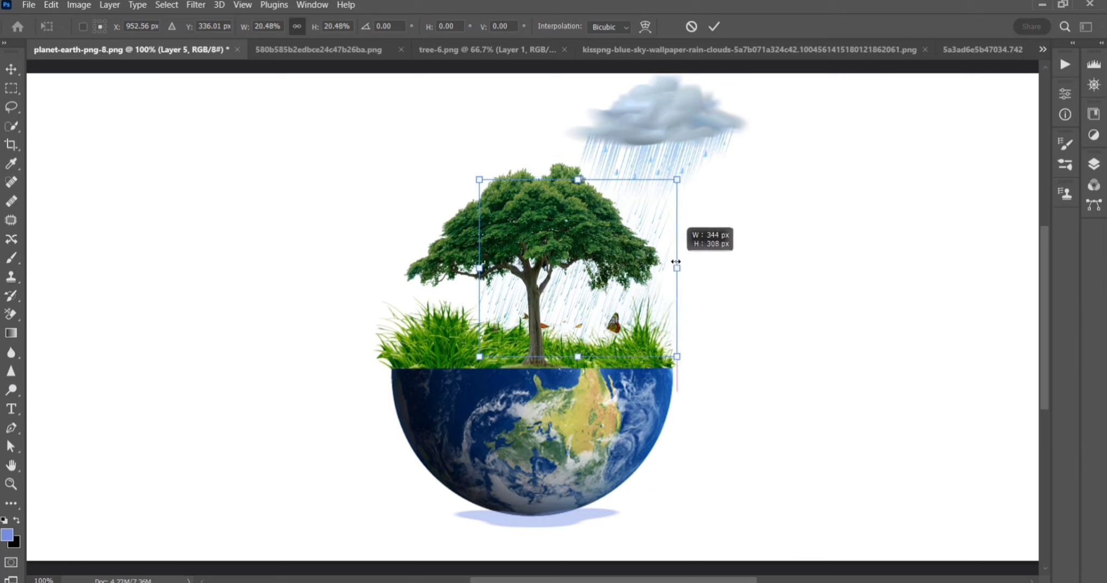
# Step: Rotate the rain 11.21° and fine-tune its size and position beneath the cloud
pyautogui.moveTo(712, 201); pyautogui.dragTo(730, 225)
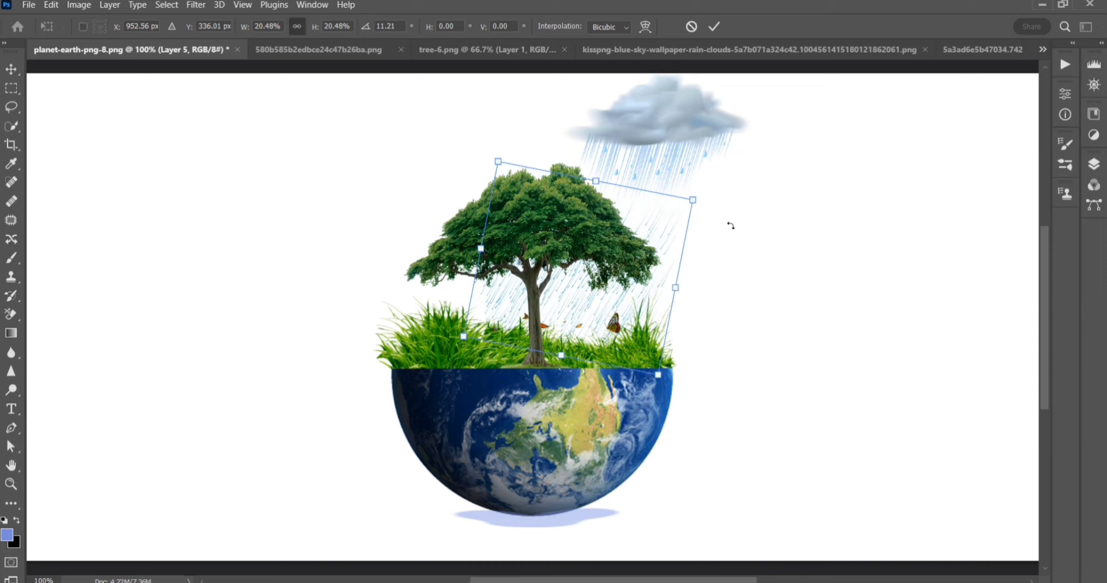
pyautogui.moveTo(638, 250); pyautogui.dragTo(674, 187)
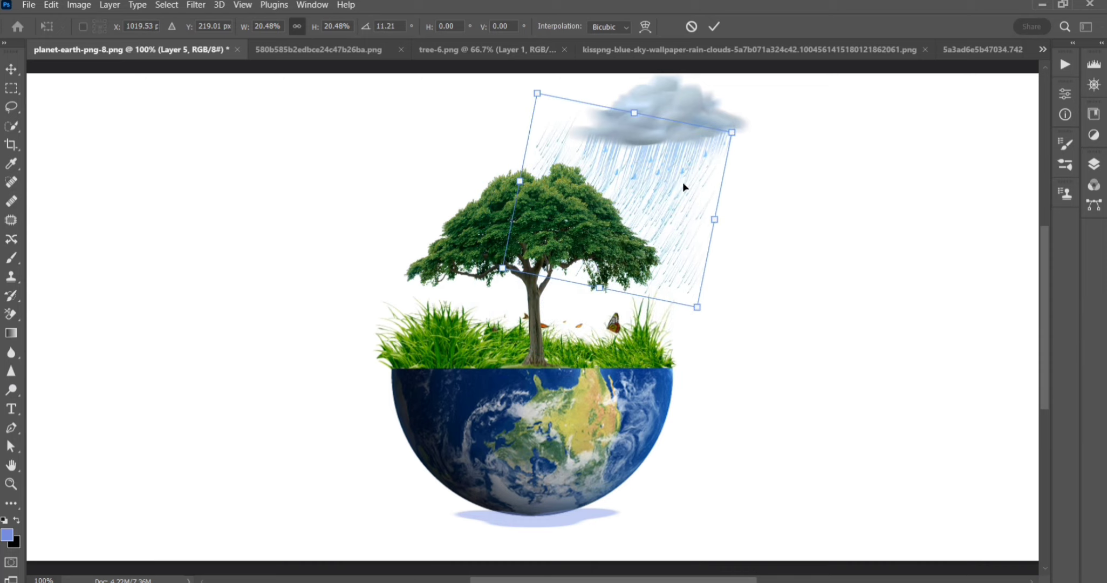
pyautogui.moveTo(597, 290)
pyautogui.mouseDown()
pyautogui.moveTo(613, 372)
pyautogui.moveTo(614, 356)
pyautogui.mouseUp()
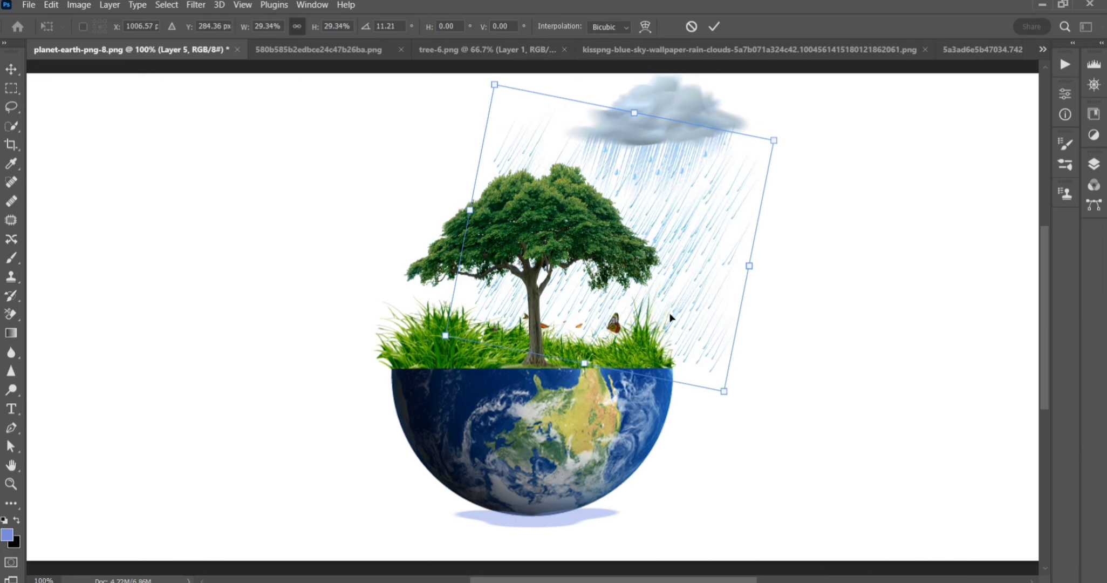
pyautogui.moveTo(492, 83); pyautogui.dragTo(528, 125)
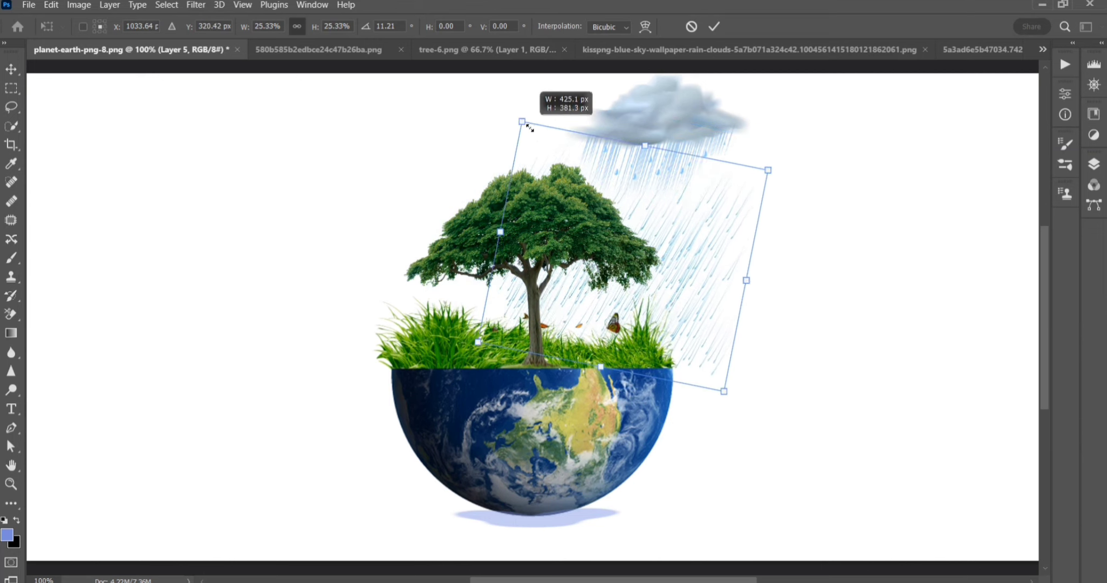
pyautogui.moveTo(629, 256); pyautogui.dragTo(591, 241)
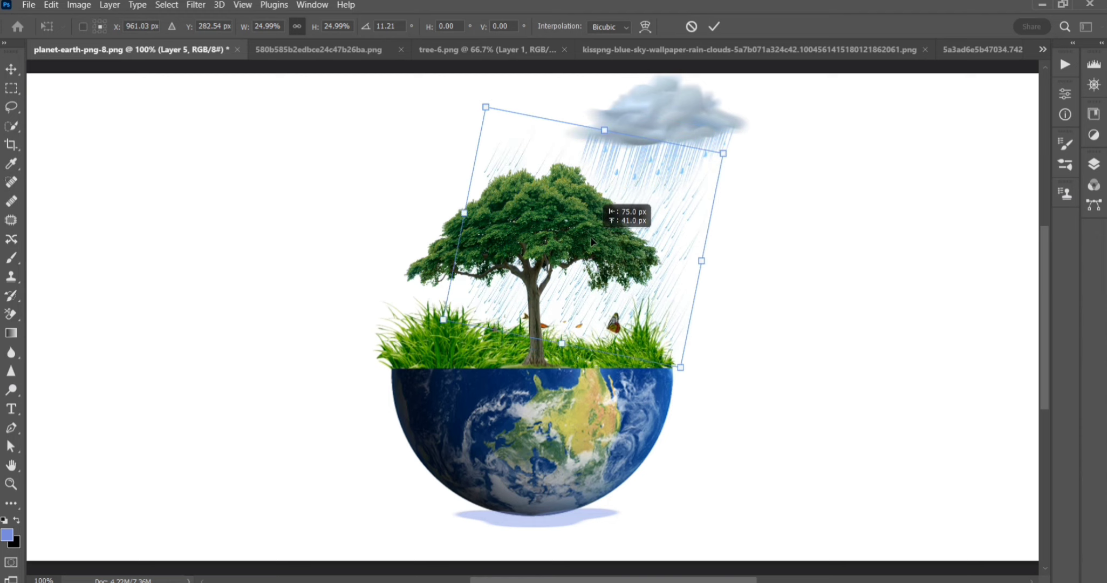
pyautogui.moveTo(591, 242); pyautogui.dragTo(591, 242)
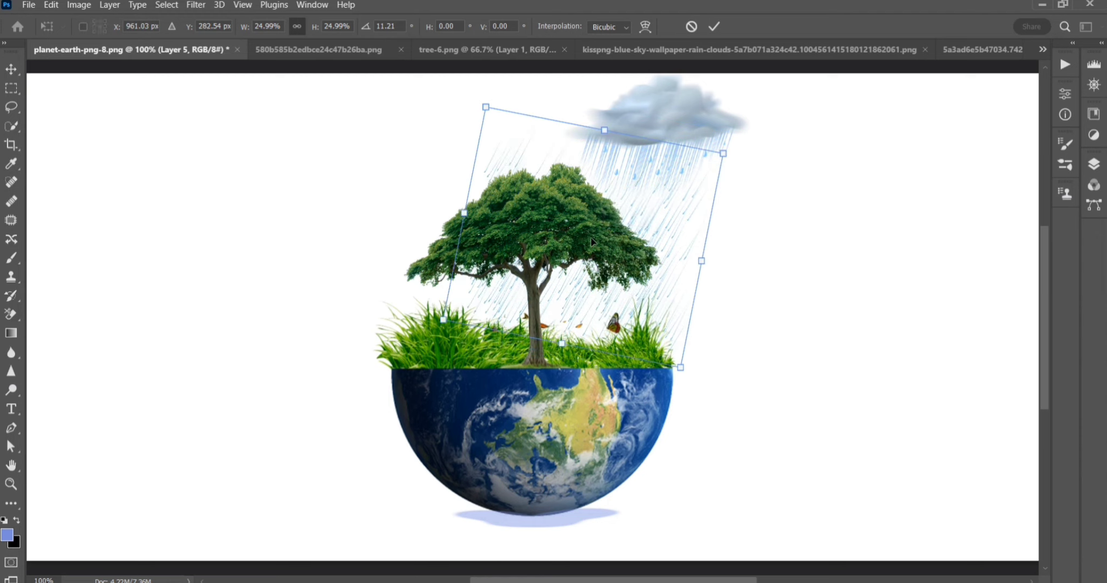
pyautogui.moveTo(680, 368); pyautogui.dragTo(668, 350)
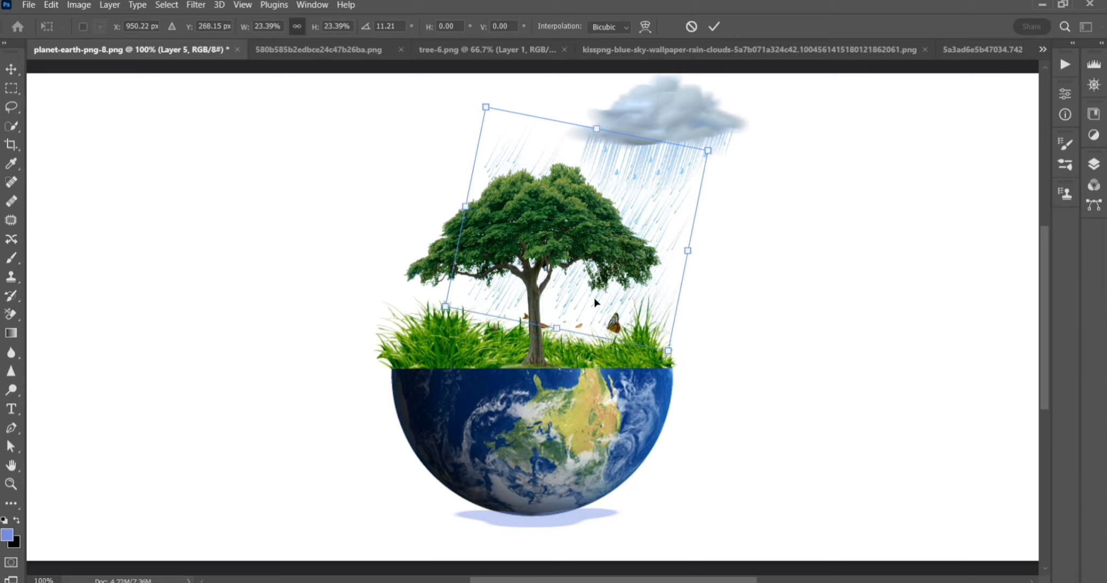
pyautogui.moveTo(593, 300); pyautogui.dragTo(591, 321)
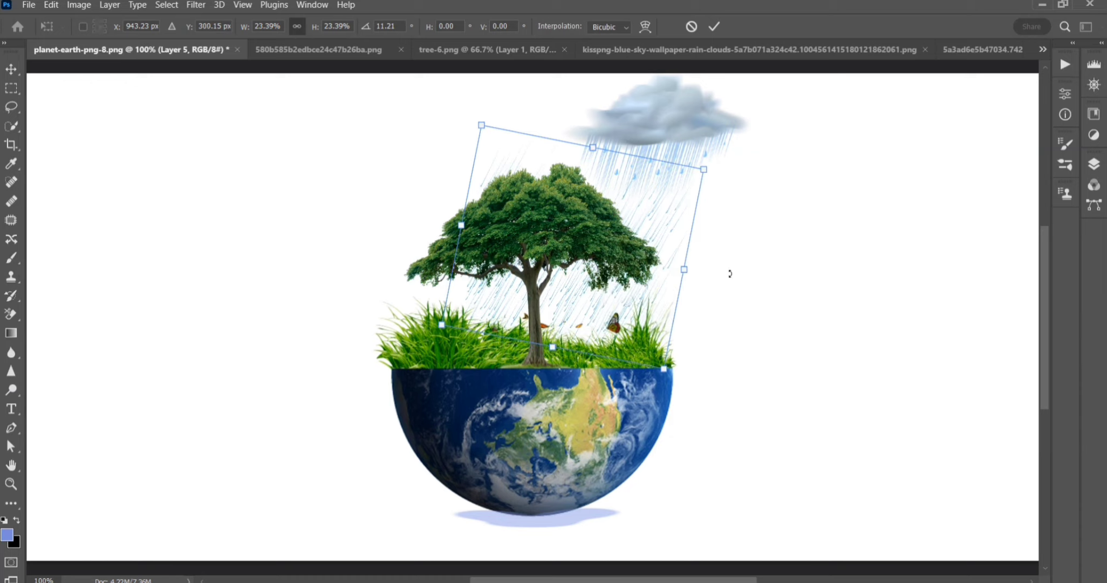
# Step: Warp the rain, raising its top edge to the cloud and bending its sides outward around the tree
pyautogui.click(645, 27)
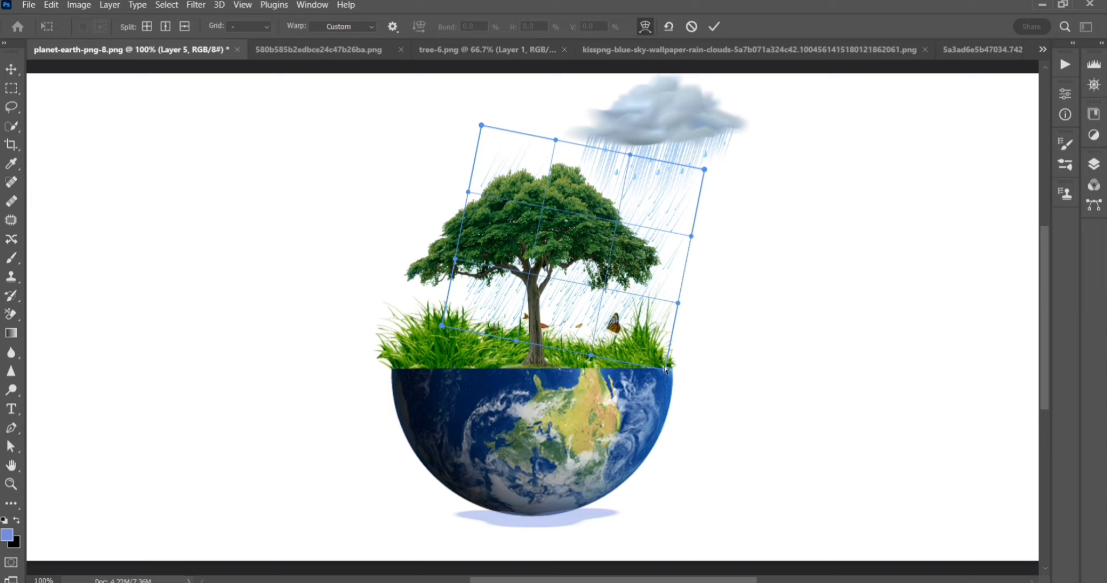
pyautogui.moveTo(664, 371); pyautogui.dragTo(685, 390)
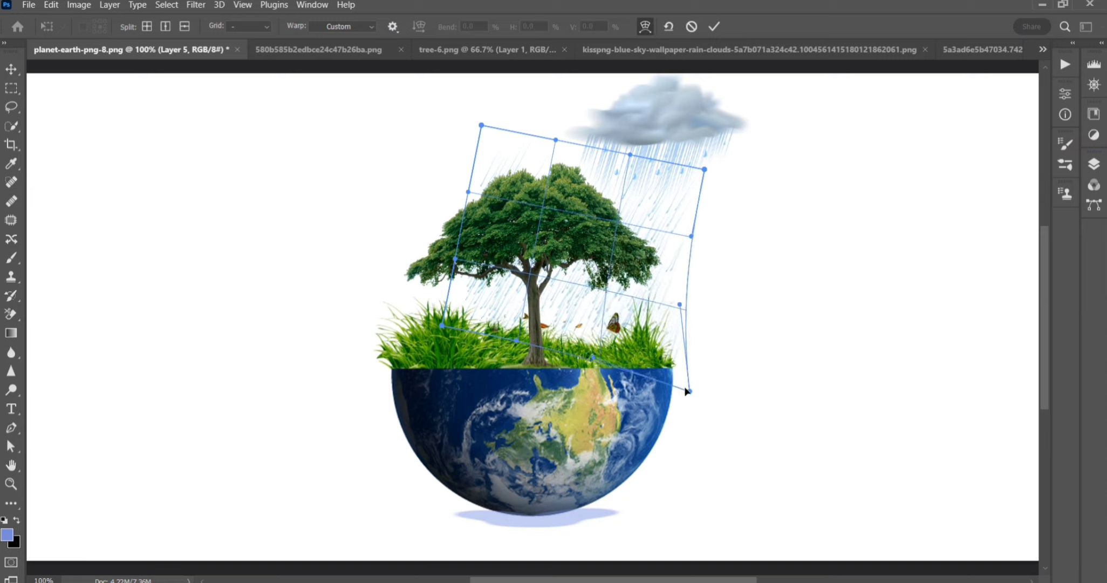
pyautogui.moveTo(683, 250); pyautogui.dragTo(710, 237)
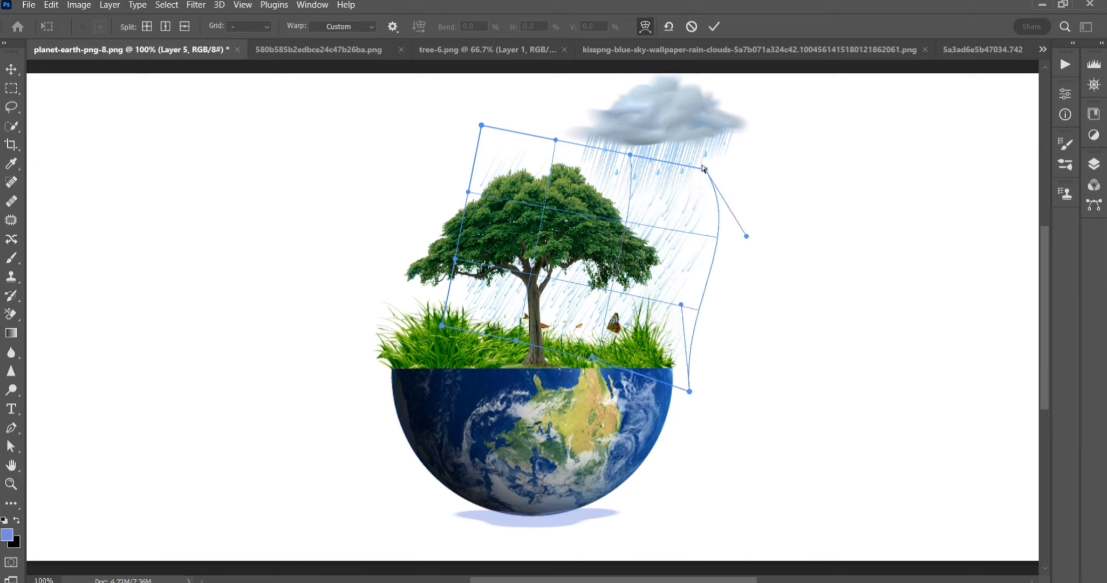
pyautogui.moveTo(706, 172); pyautogui.dragTo(728, 137)
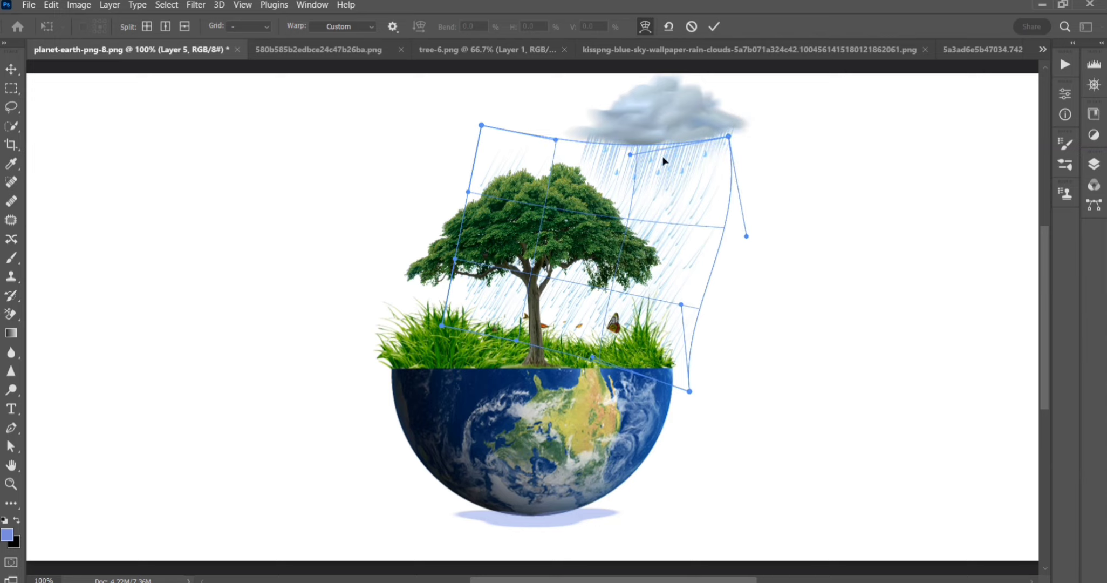
pyautogui.moveTo(630, 157)
pyautogui.mouseDown()
pyautogui.moveTo(628, 132)
pyautogui.moveTo(682, 103)
pyautogui.moveTo(661, 120)
pyautogui.mouseUp()
pyautogui.moveTo(556, 140); pyautogui.dragTo(576, 94)
pyautogui.moveTo(482, 126)
pyautogui.mouseDown()
pyautogui.moveTo(565, 106)
pyautogui.moveTo(562, 94)
pyautogui.mouseUp()
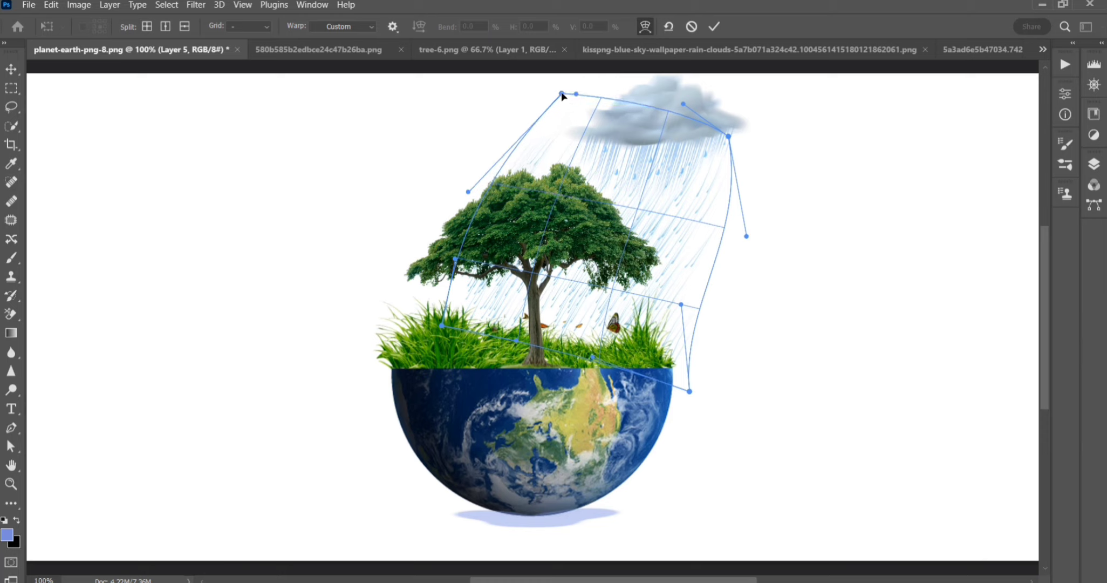
pyautogui.moveTo(442, 325); pyautogui.dragTo(432, 345)
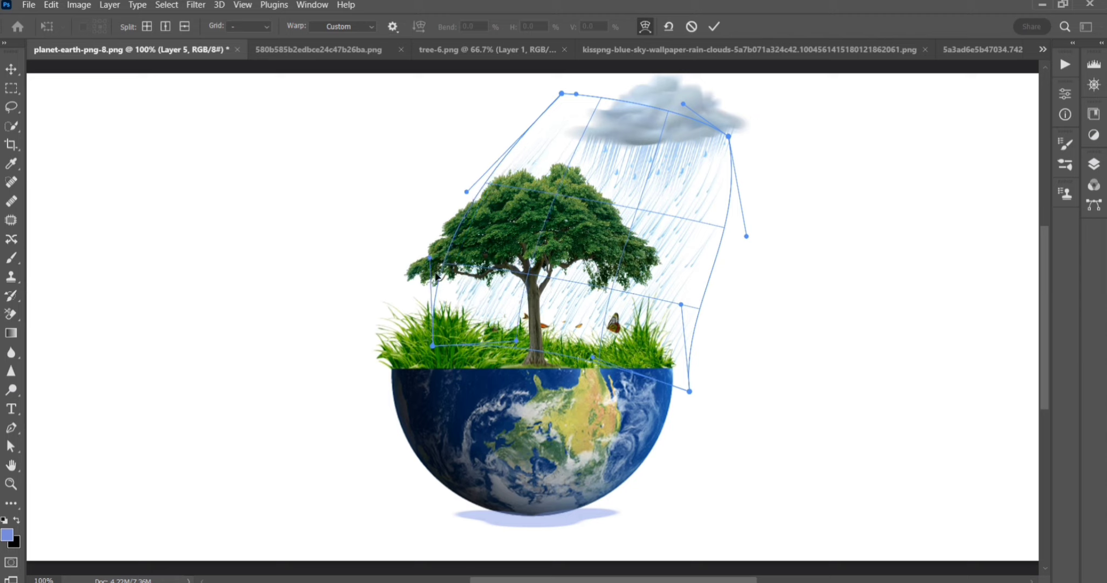
pyautogui.moveTo(455, 259)
pyautogui.mouseDown()
pyautogui.moveTo(395, 298)
pyautogui.moveTo(426, 288)
pyautogui.mouseUp()
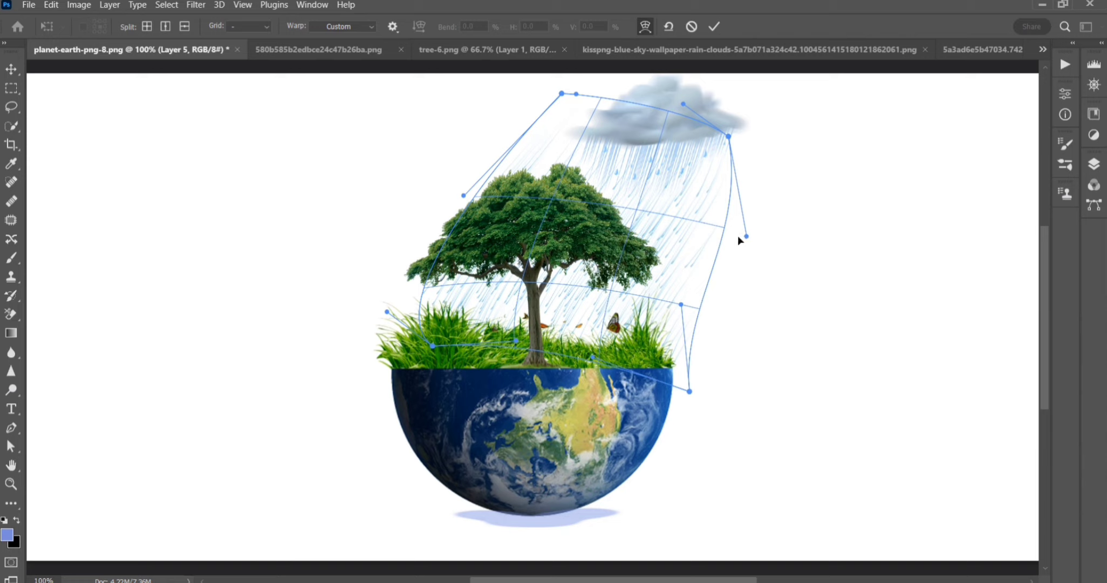
pyautogui.moveTo(737, 235); pyautogui.dragTo(665, 228)
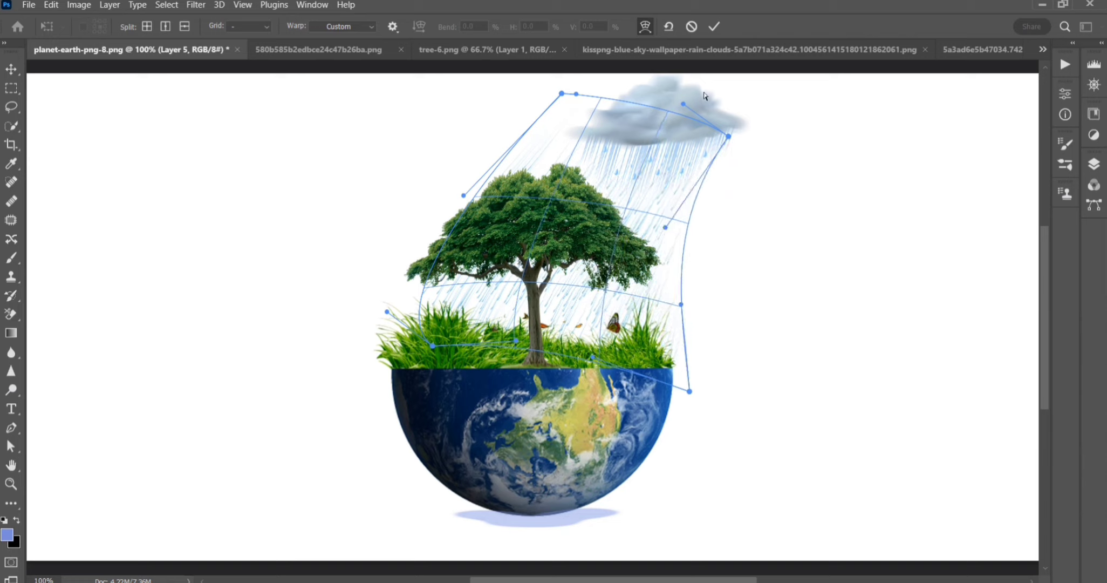
pyautogui.click(713, 27)
pyautogui.click(771, 180)
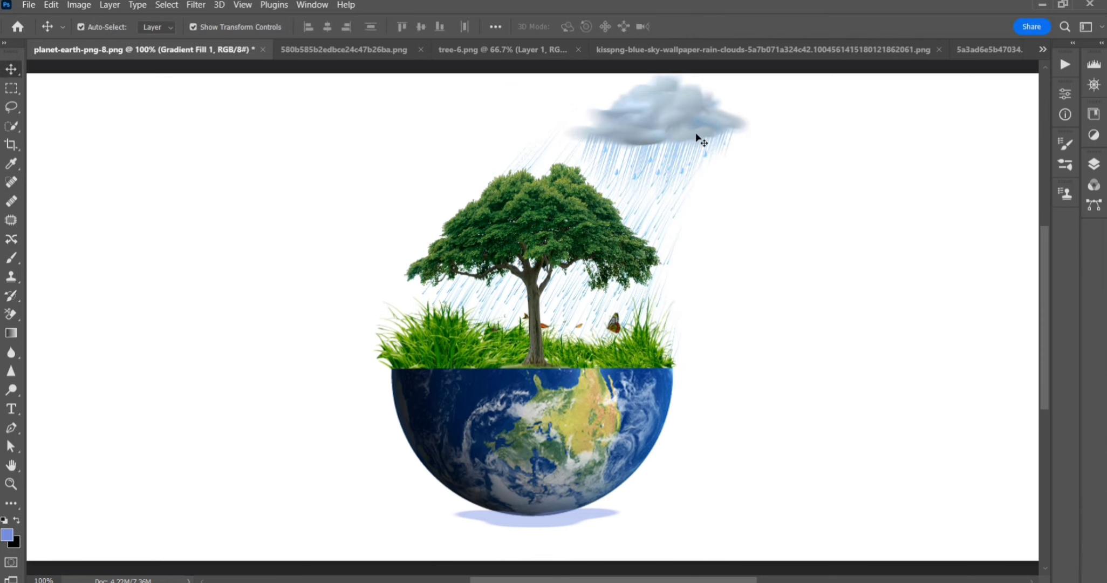
# Step: Shift the rain cloud slightly left and up so it sits snugly atop the warped rain streaks
pyautogui.moveTo(696, 134); pyautogui.dragTo(677, 125)
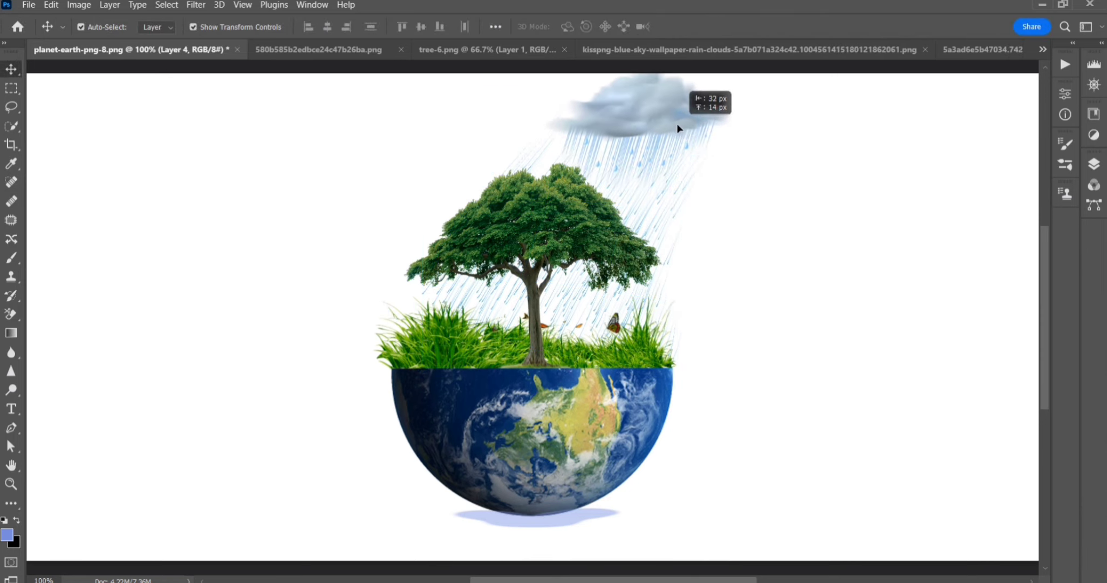
pyautogui.click(776, 153)
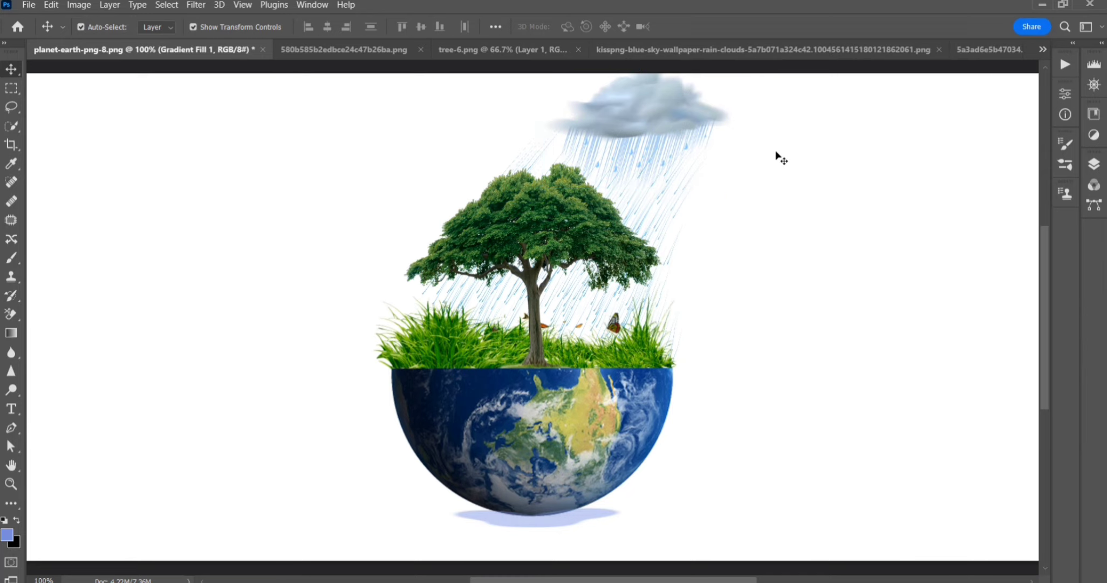